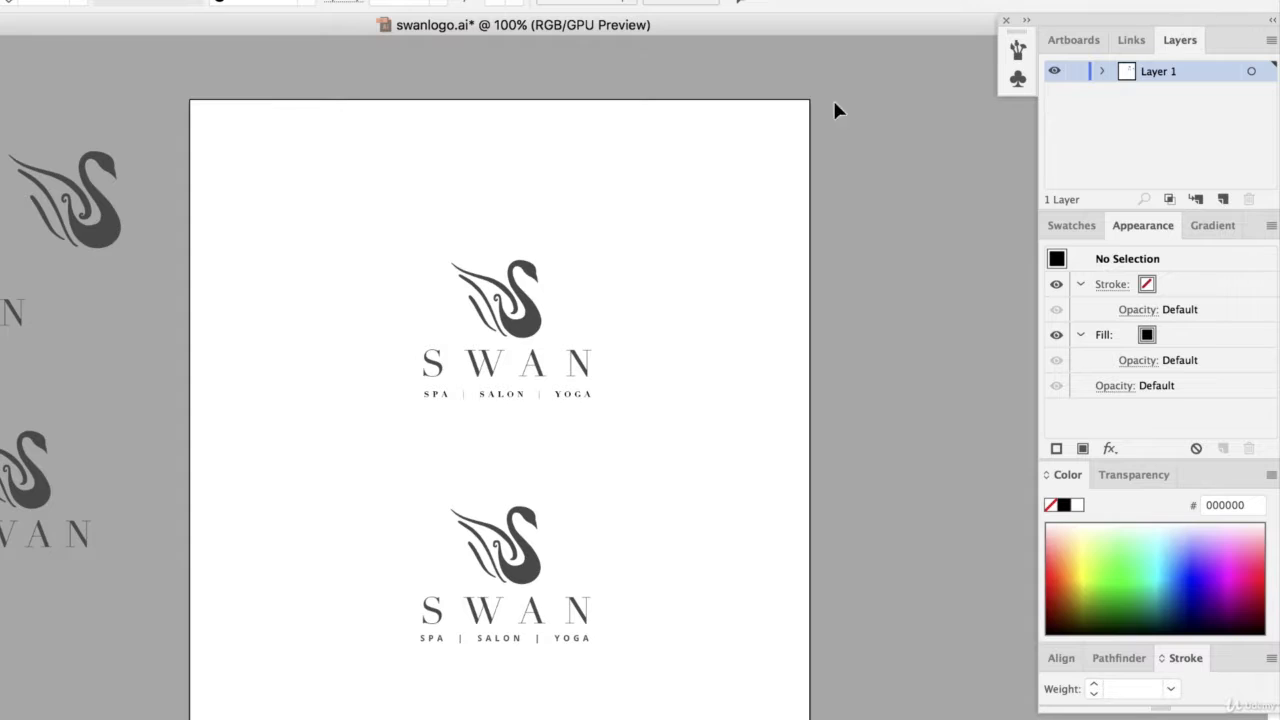
Ungroup the upper swan illustration so that its body and wing feathers can be selected separately.
scroll(648, 481, "down", 3)
key("super+equal")
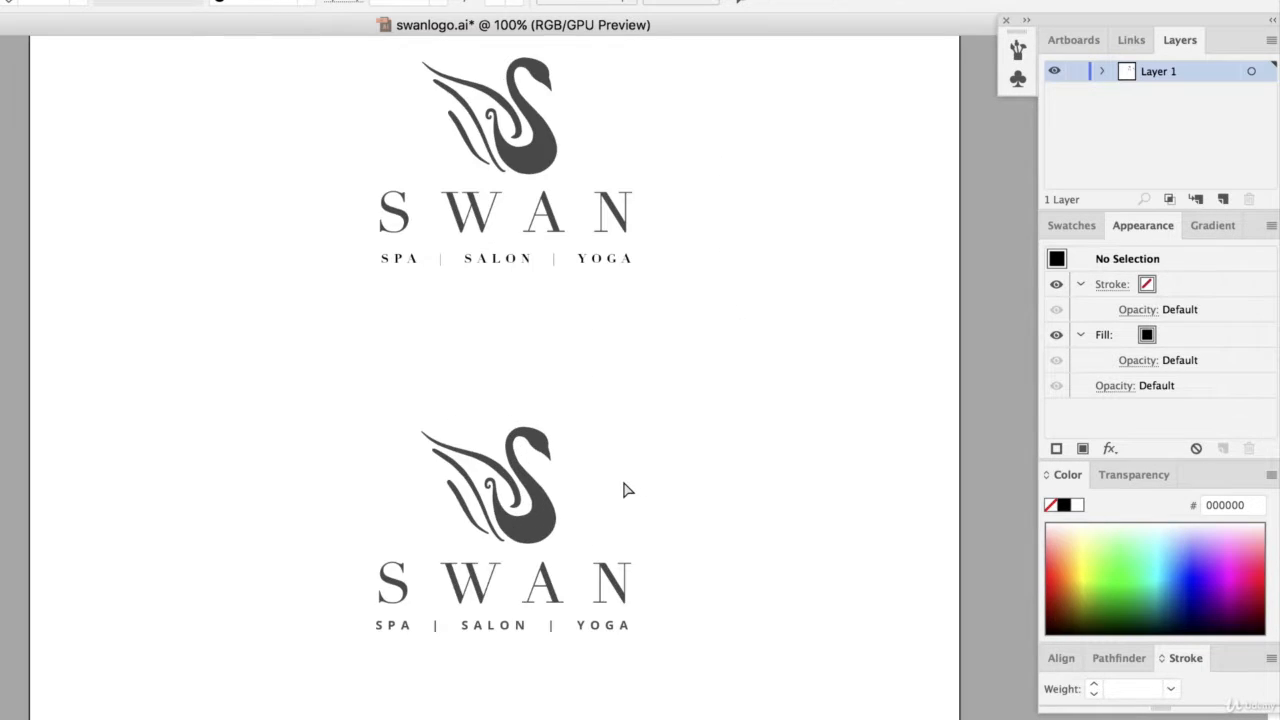
scroll(624, 490, "up", 2)
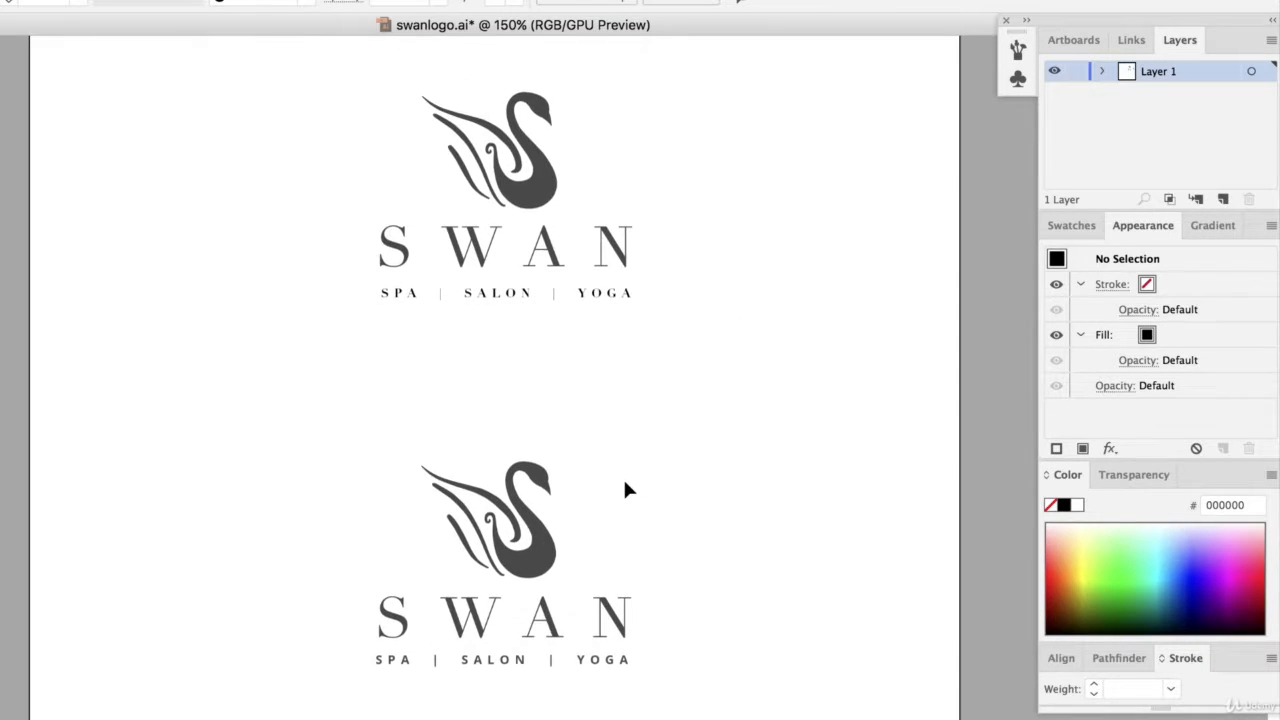
left_click(535, 222)
left_click(618, 228)
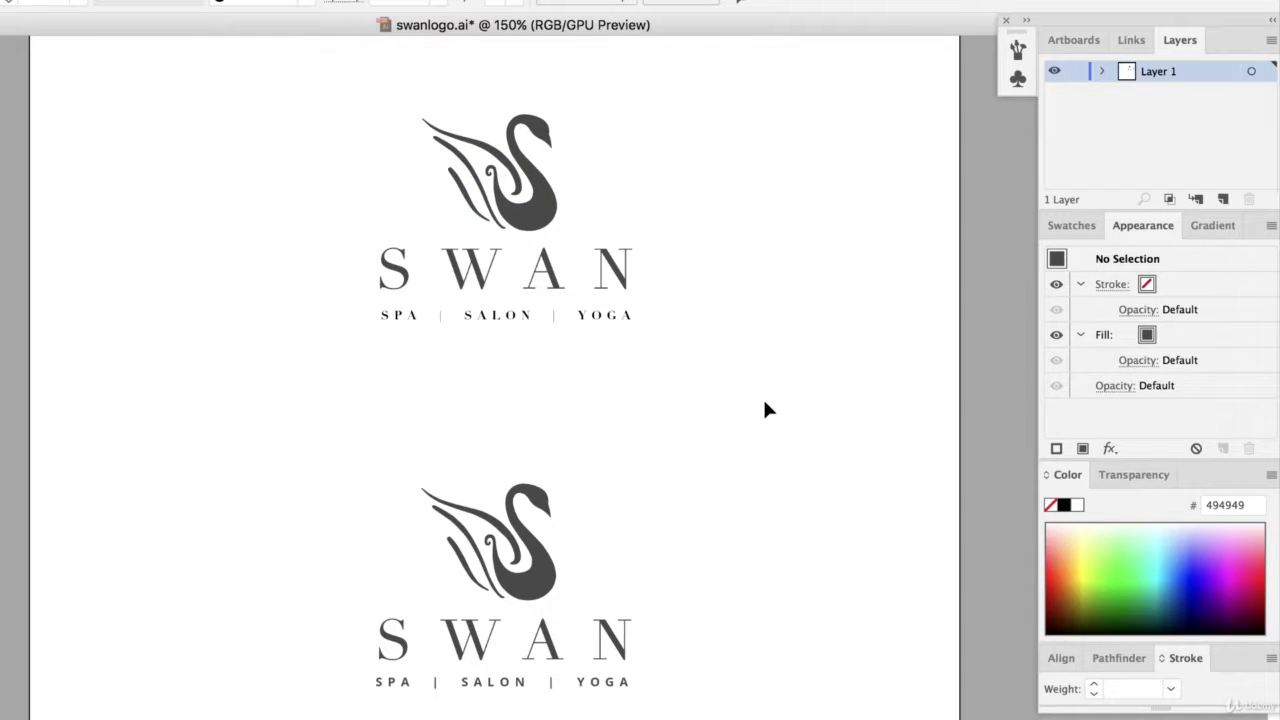
left_click_drag(297, 114, 605, 440)
right_click(538, 196)
left_click(413, 122)
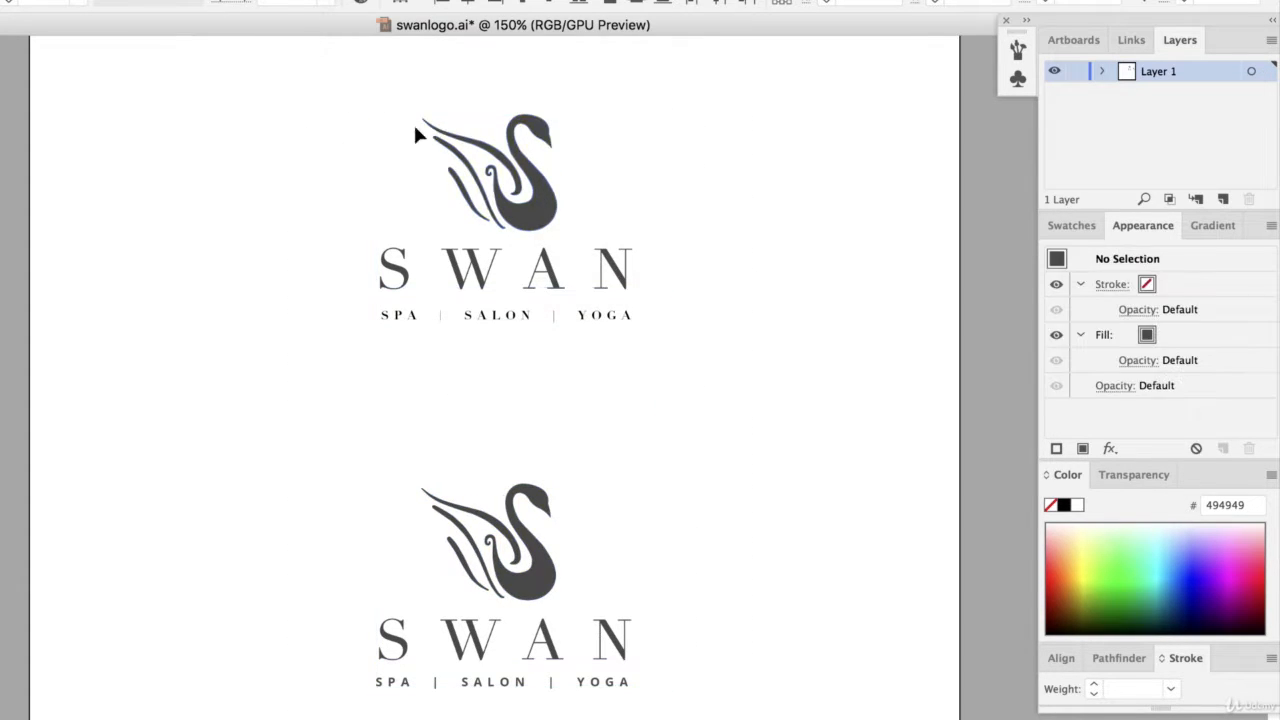
left_click(540, 222)
right_click(537, 190)
left_click(586, 353)
Ungroup the lower swan illustration into its individual body and feather paths.
left_click(553, 570)
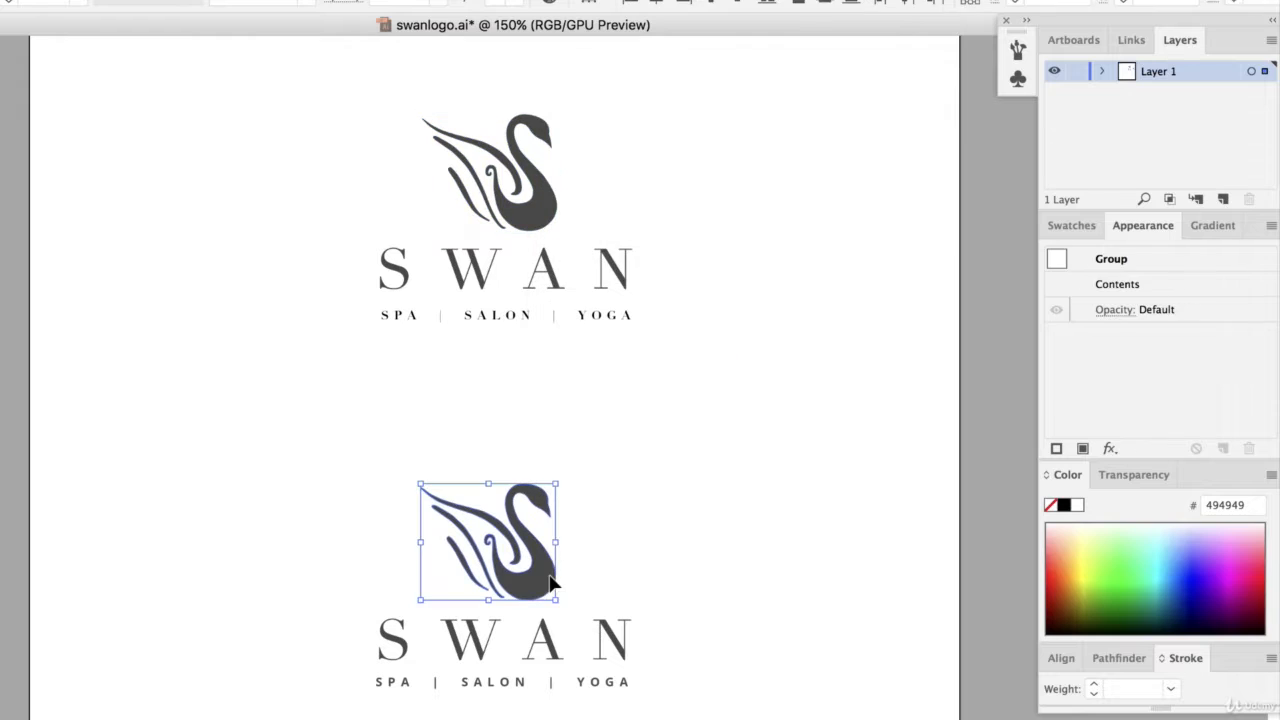
right_click(553, 572)
left_click(617, 509)
left_click(617, 509)
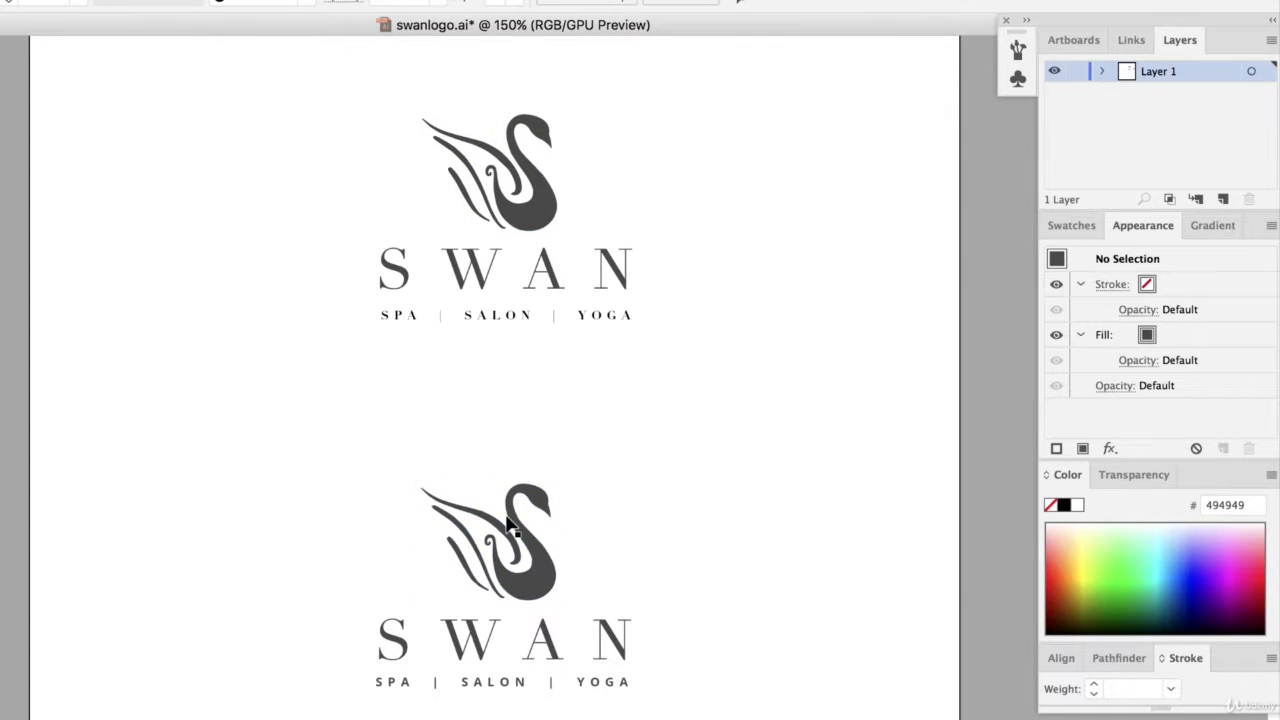
left_click_drag(500, 535, 515, 558)
left_click(727, 428)
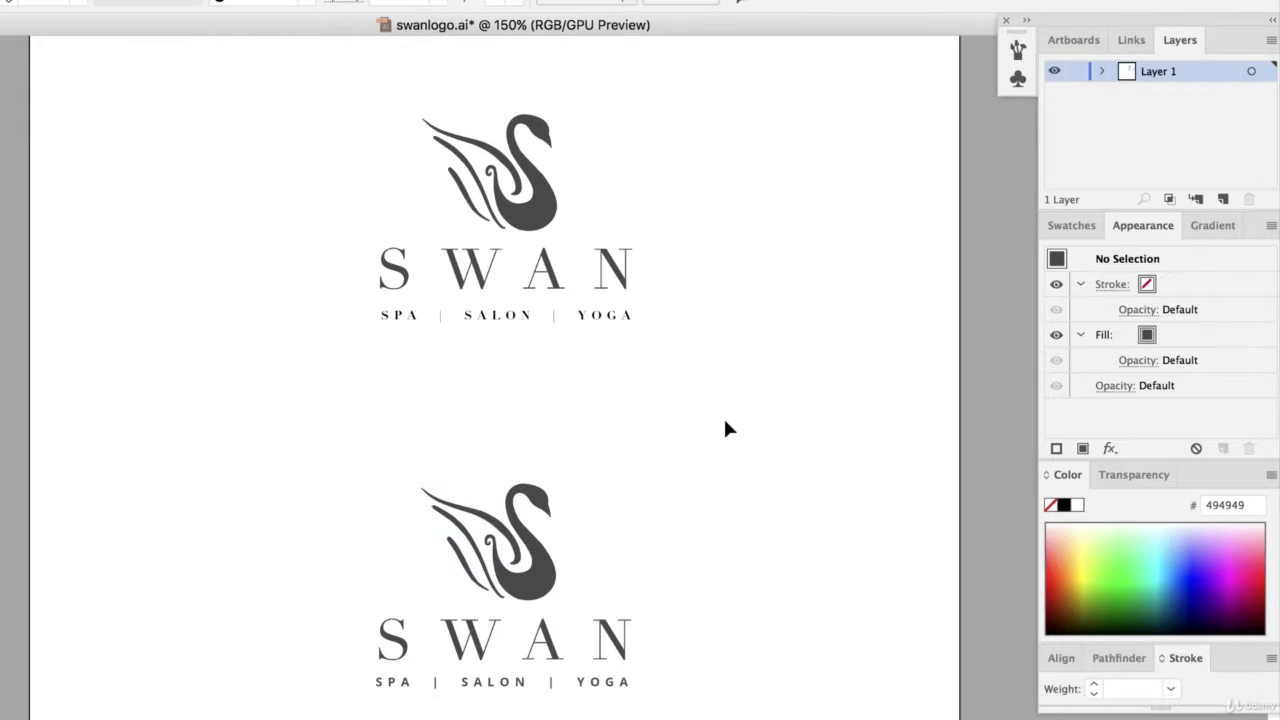
Recolour the upper swan's body with the medium blue fill 00A2D1 and deselect it.
left_click(555, 205)
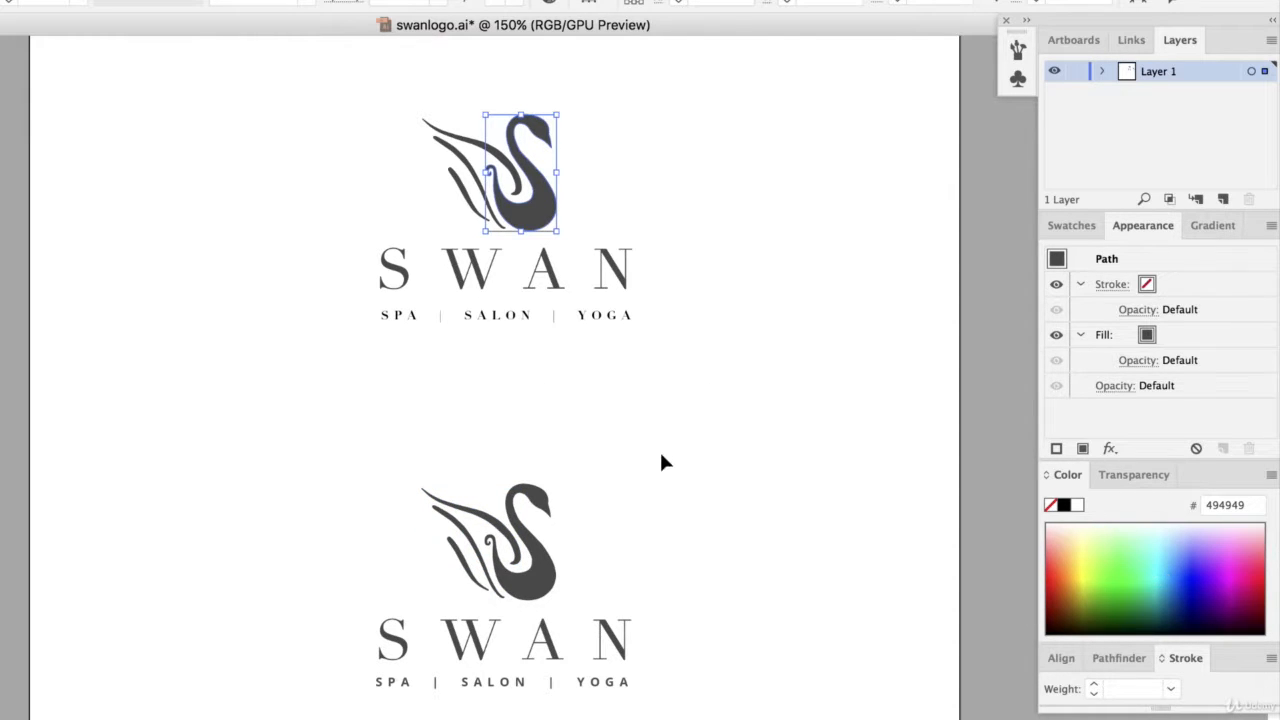
scroll(660, 454, "up", 2)
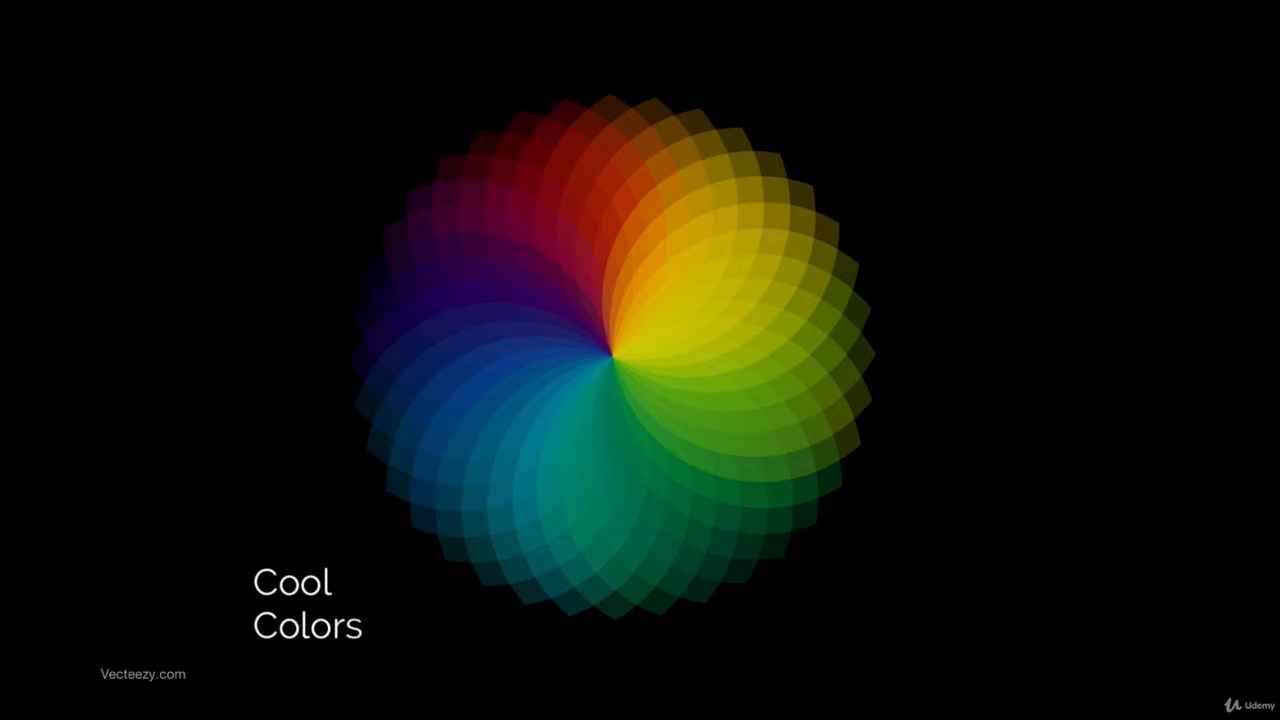
left_click(1180, 570)
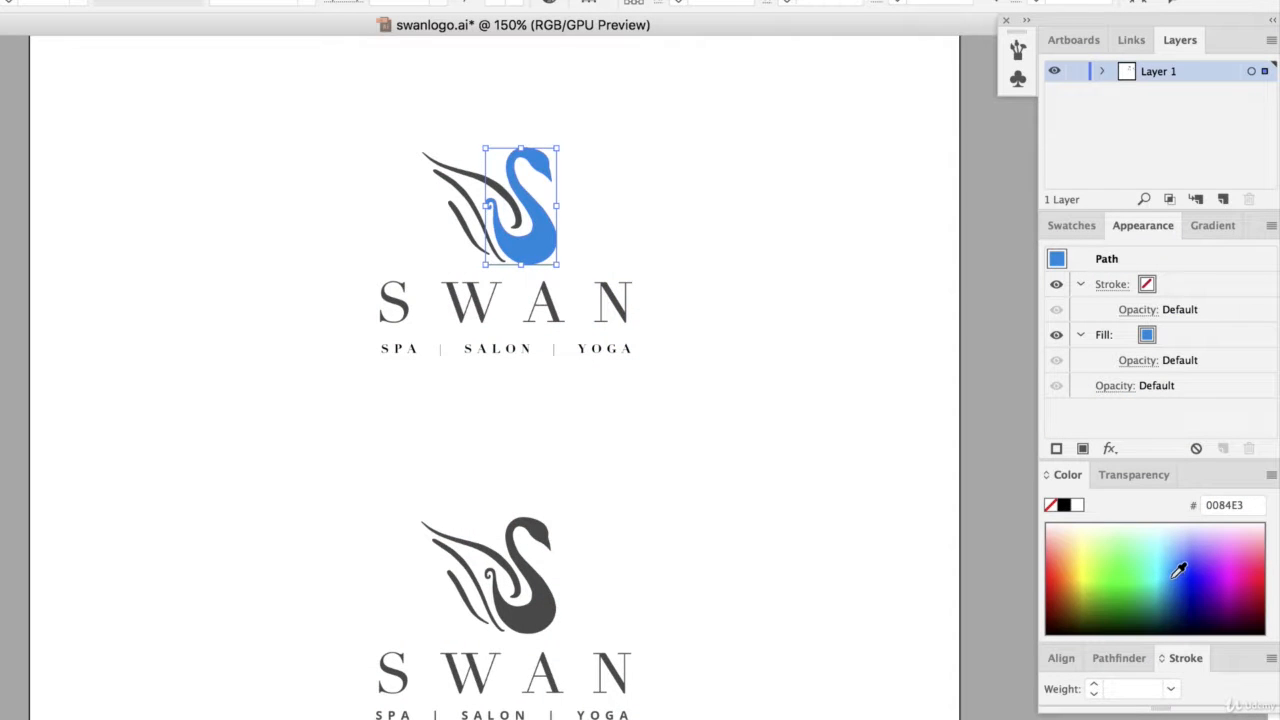
left_click_drag(1180, 570, 1168, 574)
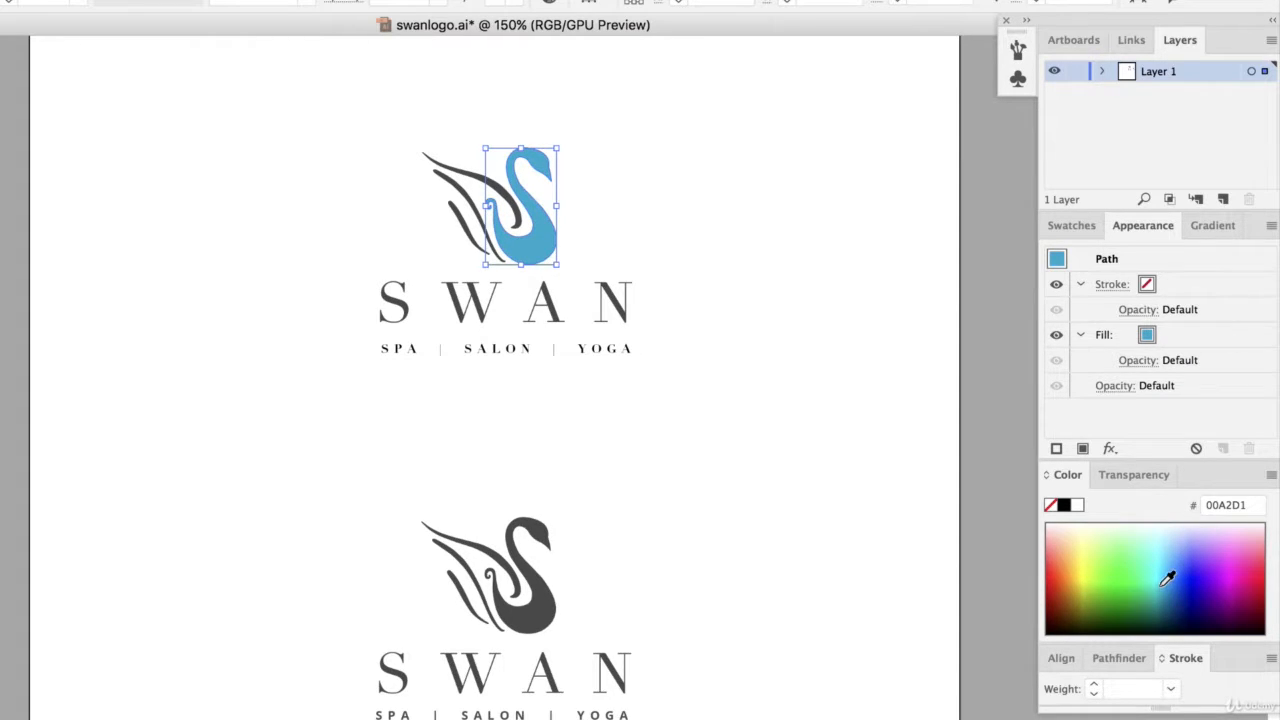
left_click(866, 291)
Recolour only the upper swan's wing feathers with the medium grey fill 939393.
left_click_drag(300, 130, 549, 249)
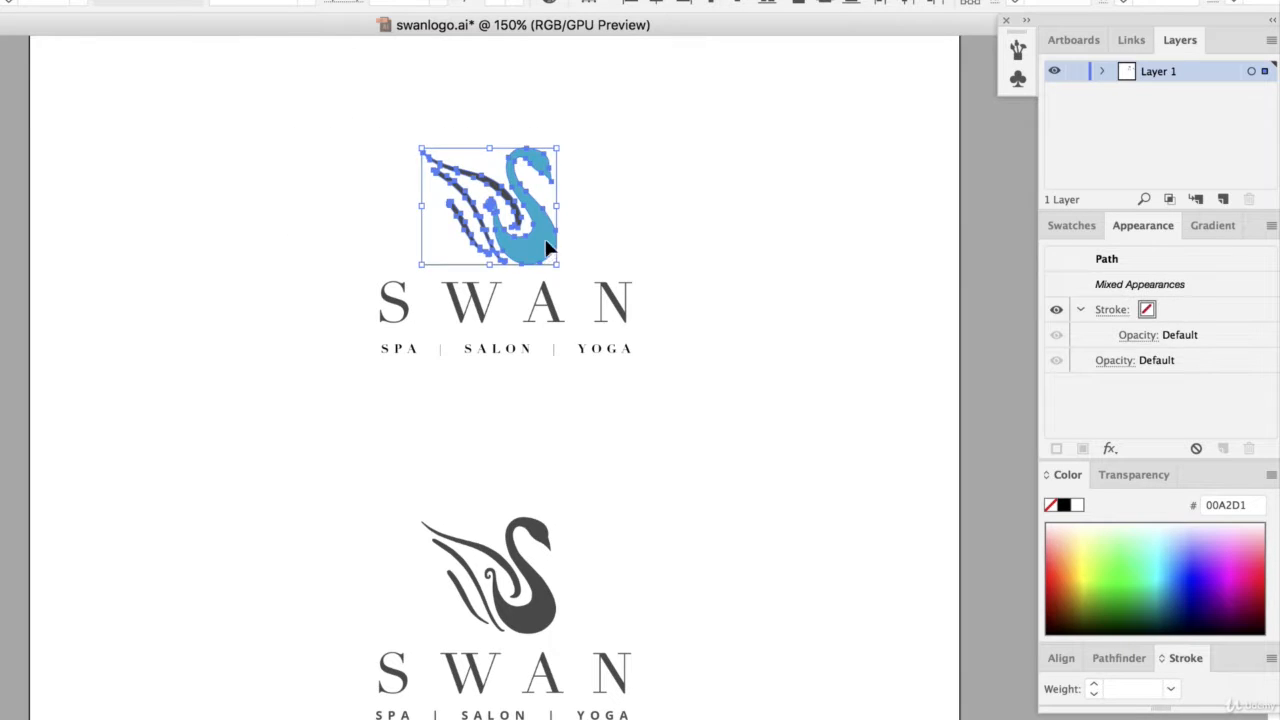
left_click(549, 249, "shift")
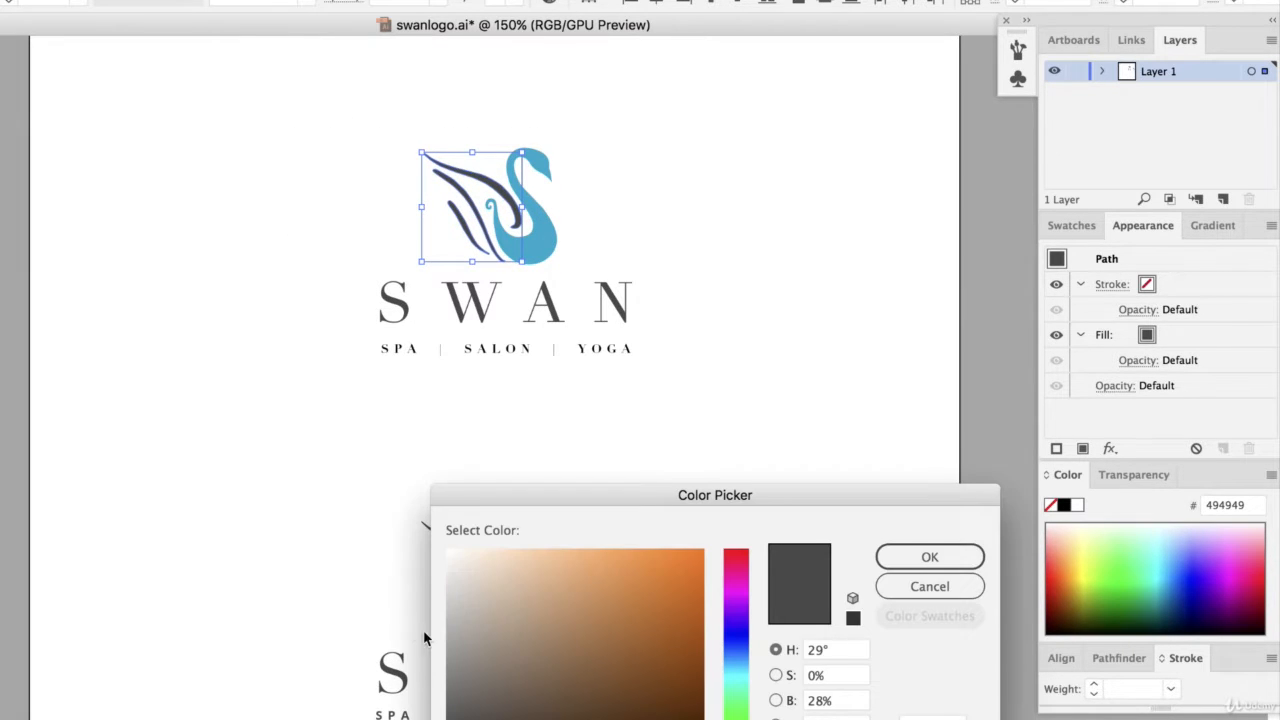
left_click(443, 662)
left_click(929, 557)
left_click(770, 357)
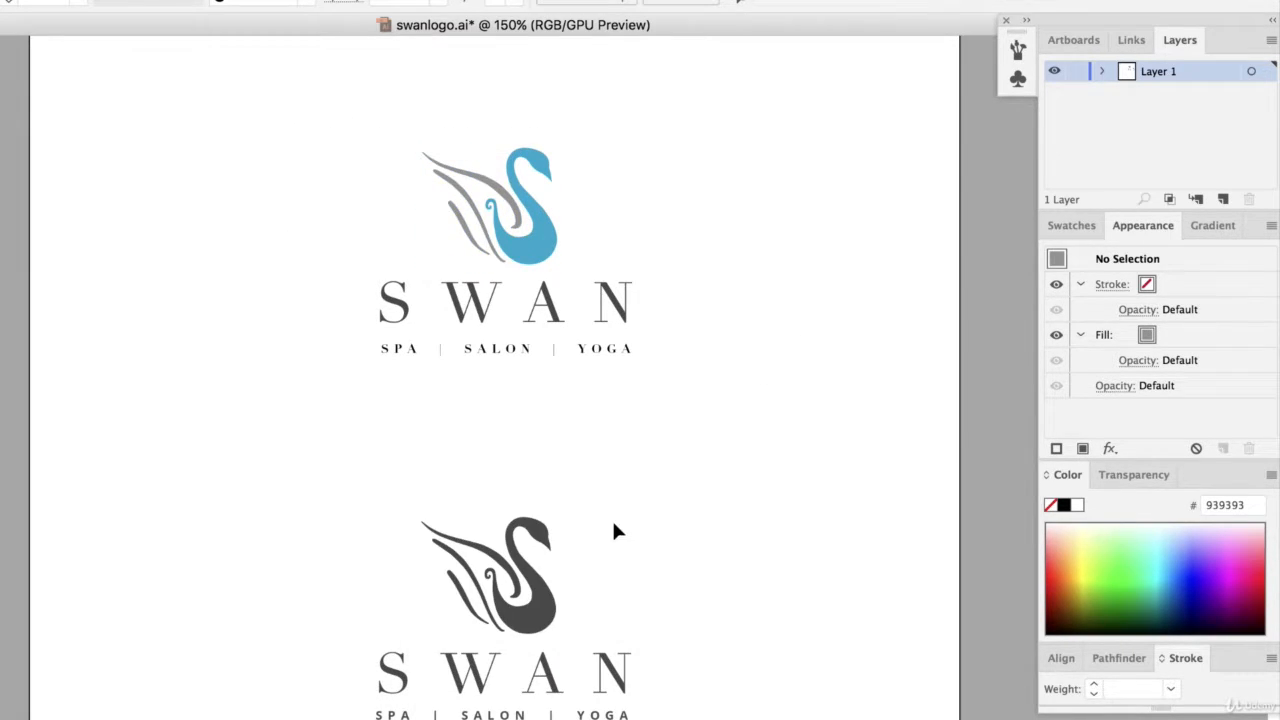
Match the upper swan's wing feathers to the dark grey 494949 of the SWAN lettering with the Eyedropper, then deselect them.
left_click_drag(363, 137, 536, 236)
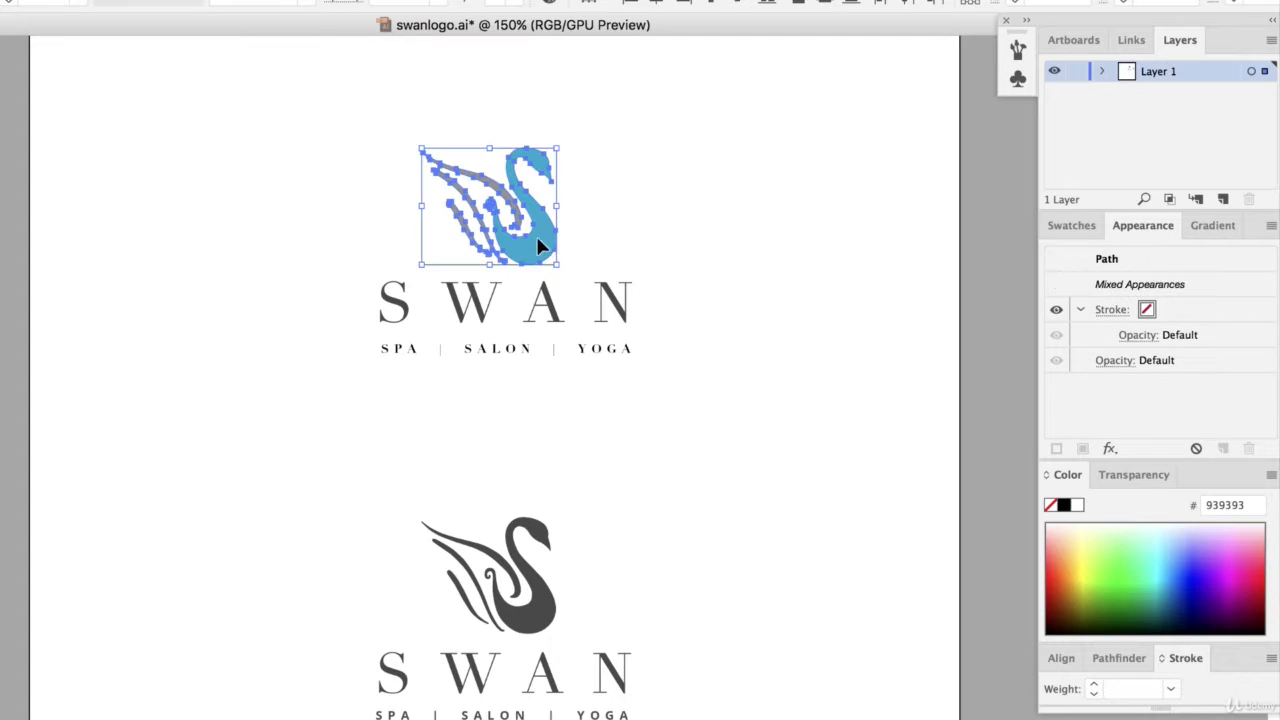
key("i")
left_click(421, 292)
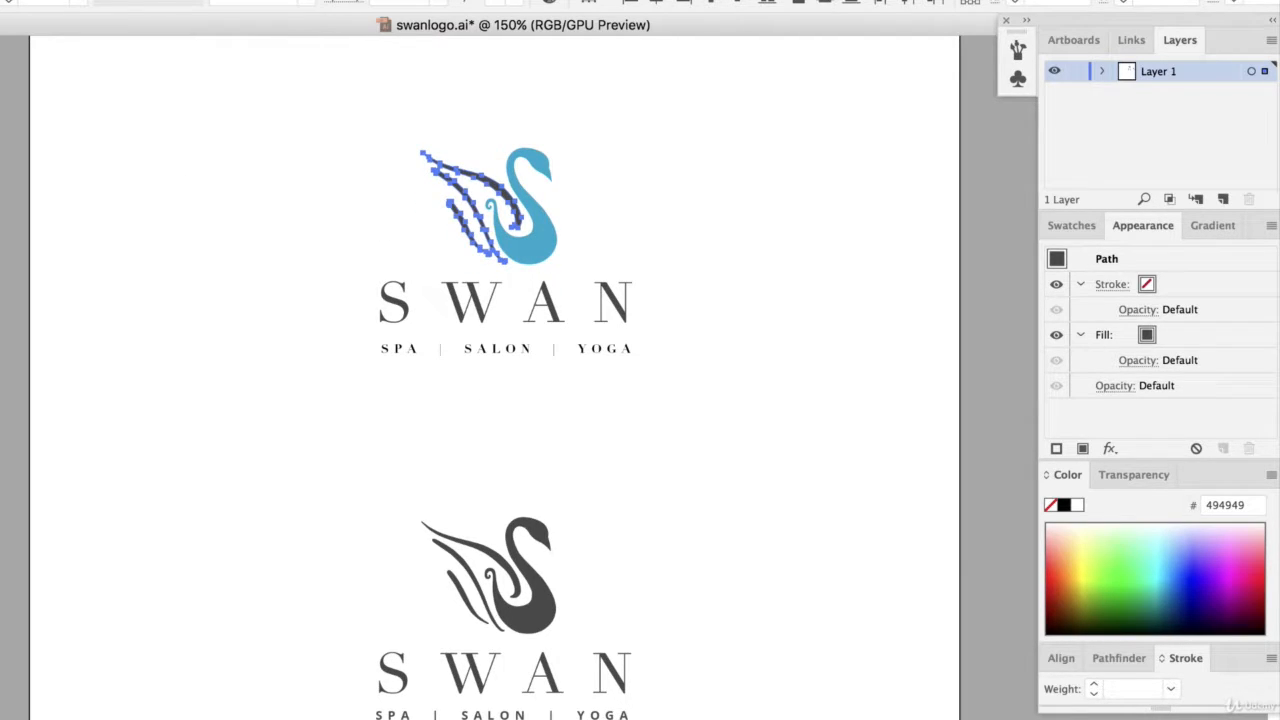
key("v")
left_click(213, 140)
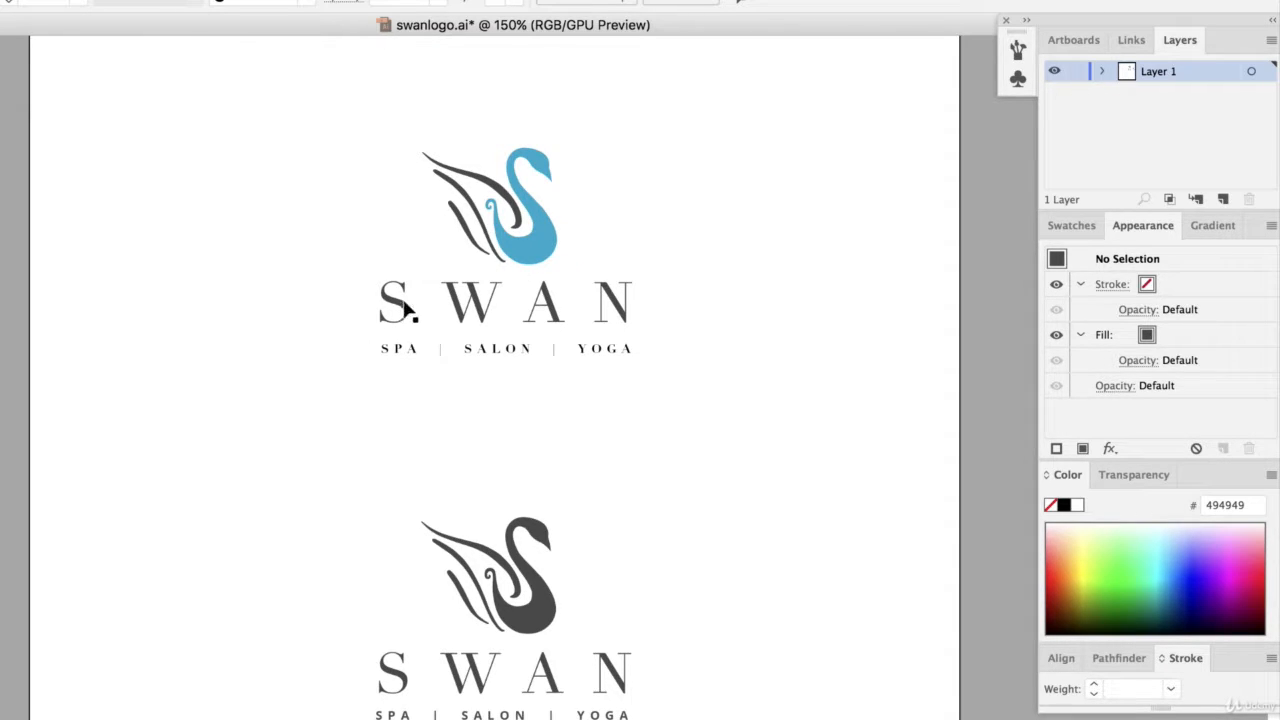
Recolour the lower swan's body with the dark blue fill 1800AD.
scroll(396, 312, "down", 1)
scroll(465, 445, "down", 3)
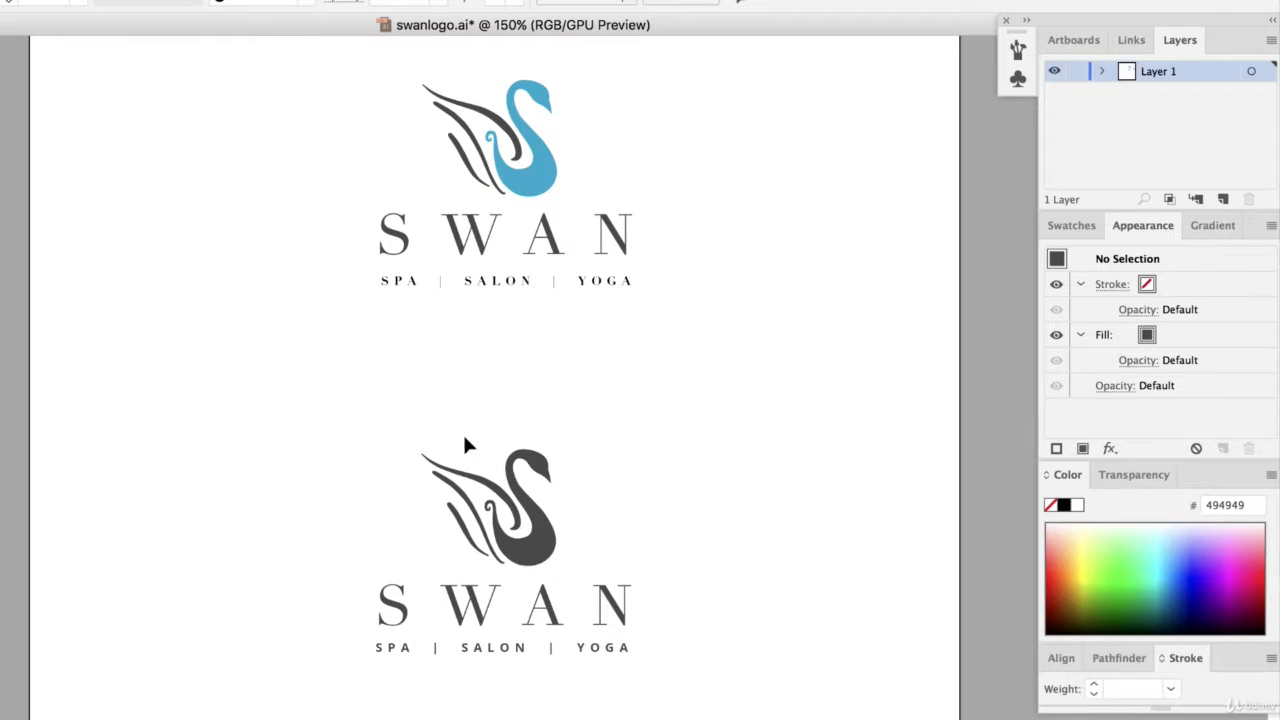
left_click(555, 495)
left_click(1190, 578)
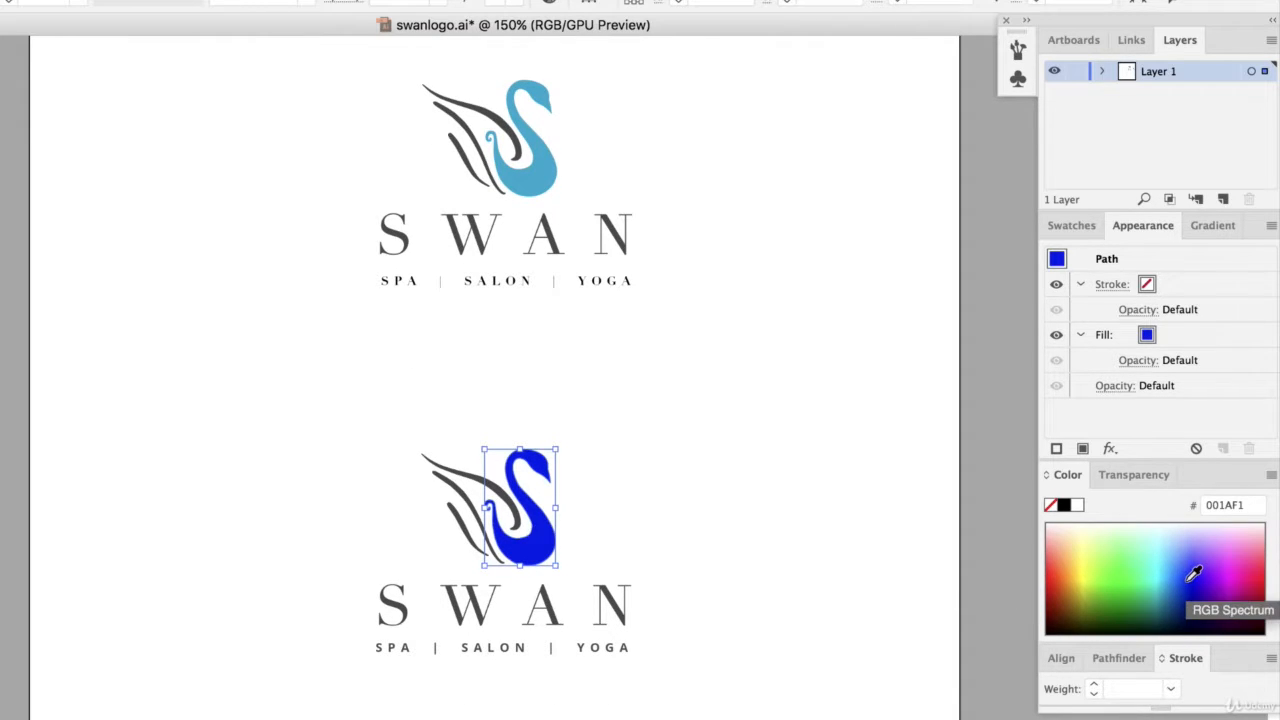
left_click(1194, 558)
left_click(1205, 588)
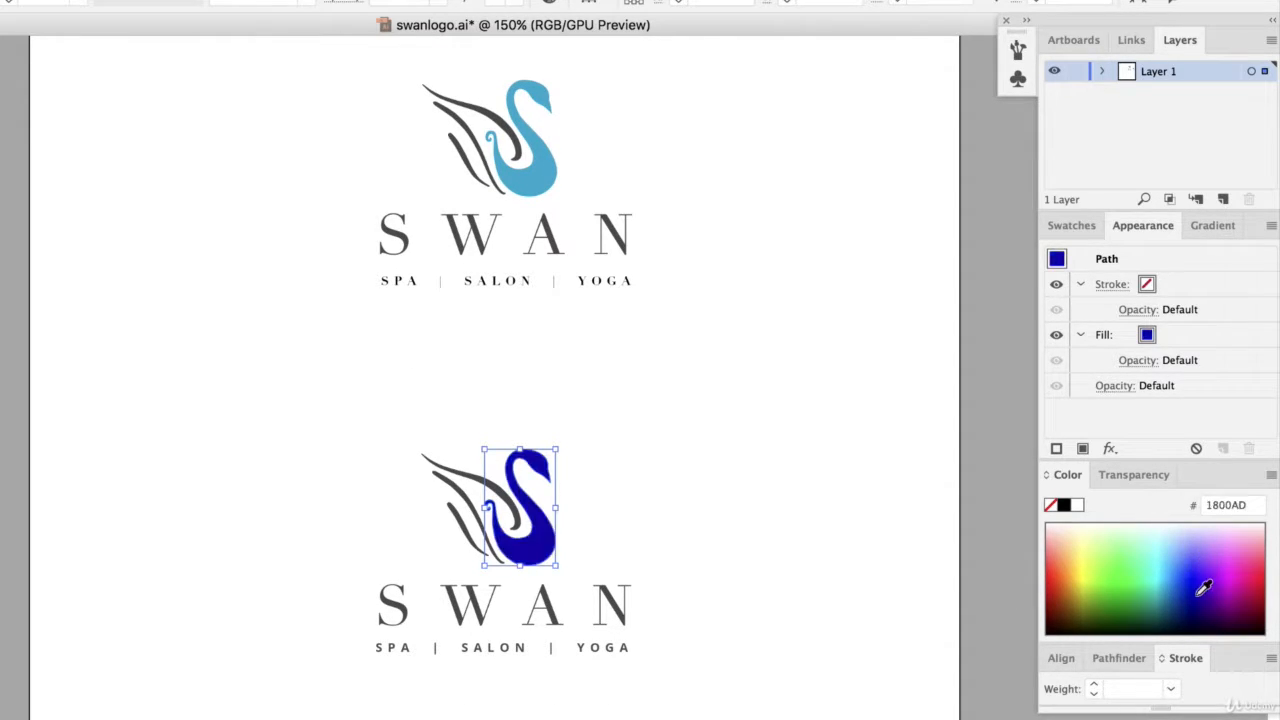
Return the lower swan's body to the dark grey 494949 by sampling the SWAN lettering below it with the Eyedropper.
left_click(485, 605)
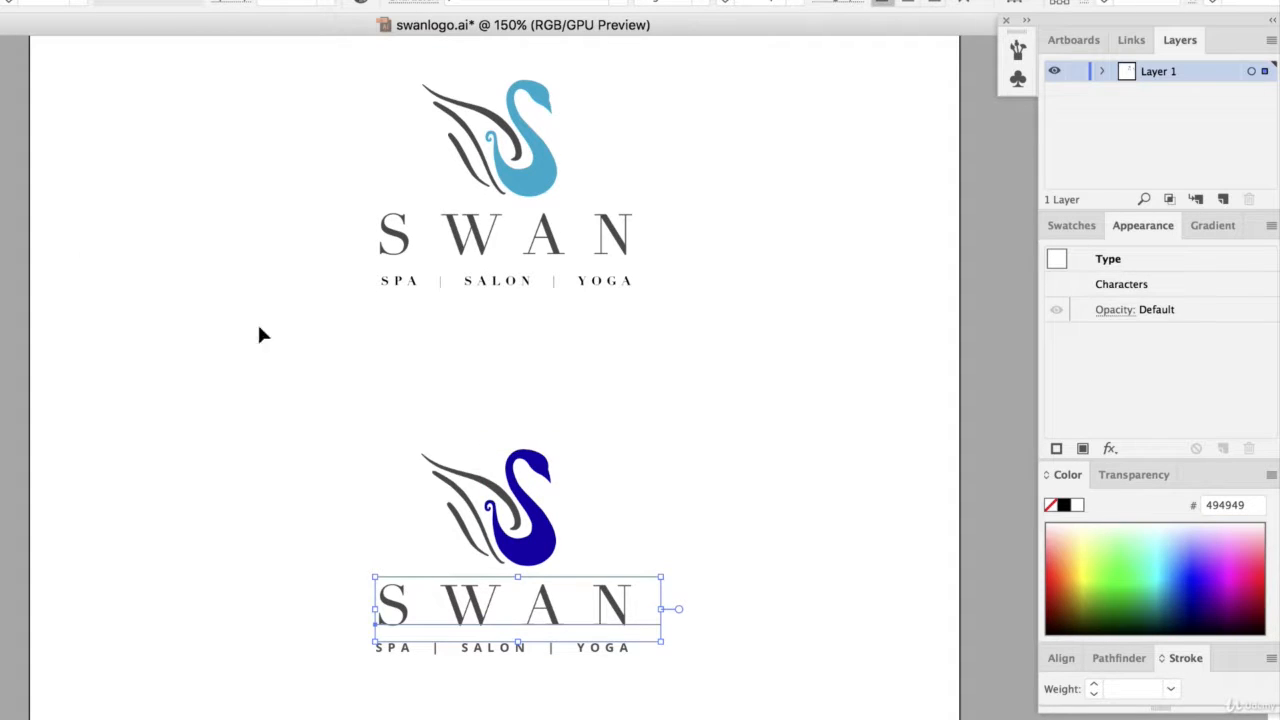
left_click(512, 508)
key("i")
left_click(550, 612)
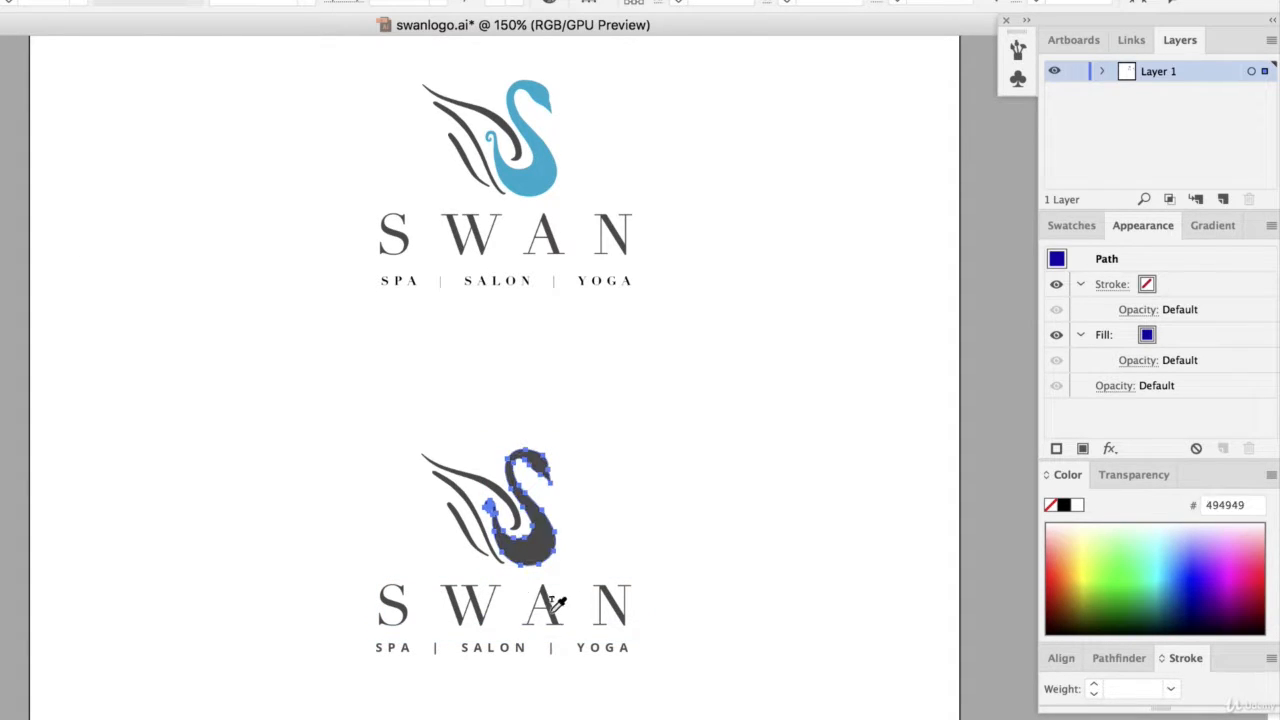
key("v")
Try several purple and blue fills on the lower swan's wing feathers only, settling on the bright blue 0099FA.
left_click_drag(402, 437, 545, 548)
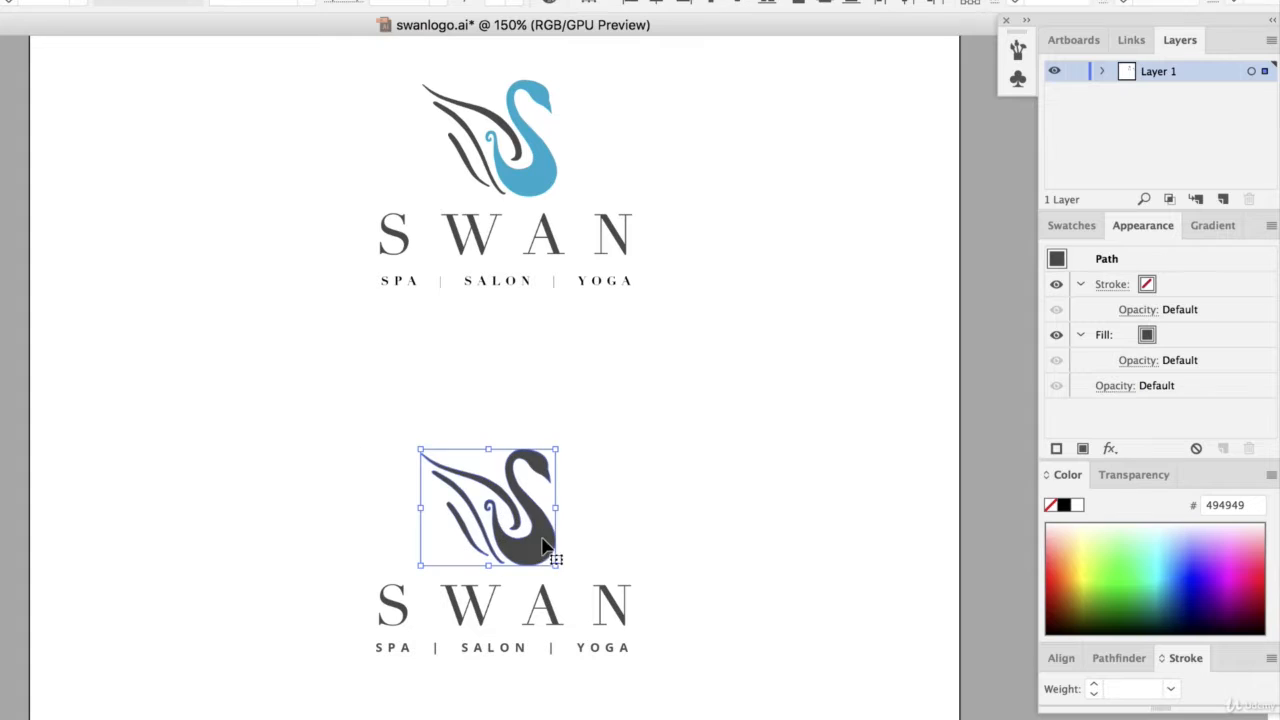
left_click(548, 543, "shift")
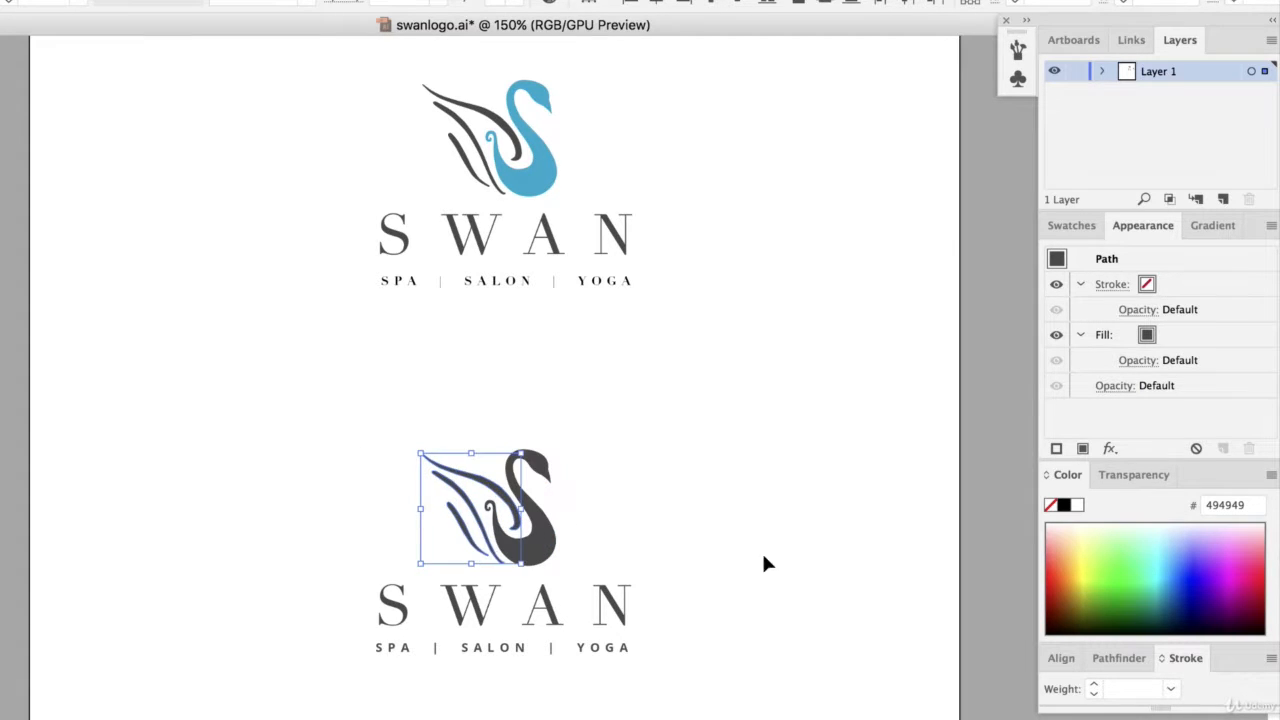
left_click(1153, 564)
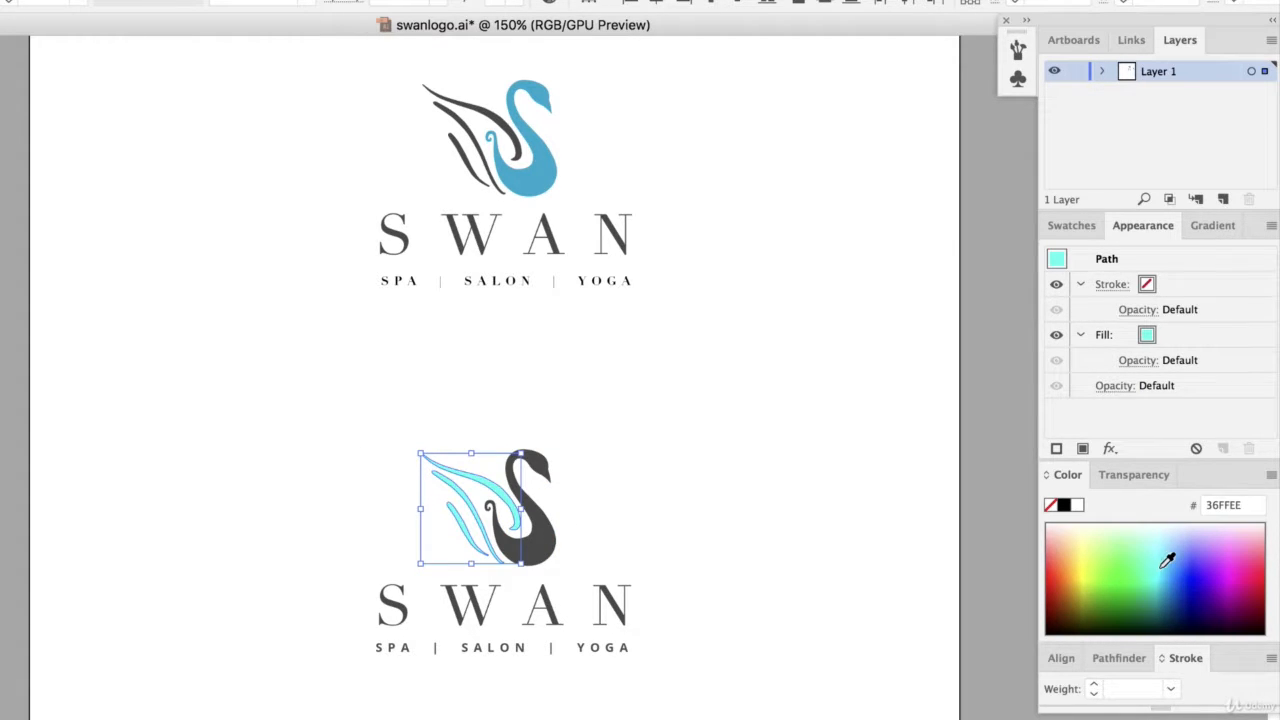
left_click(1180, 566)
left_click(1210, 560)
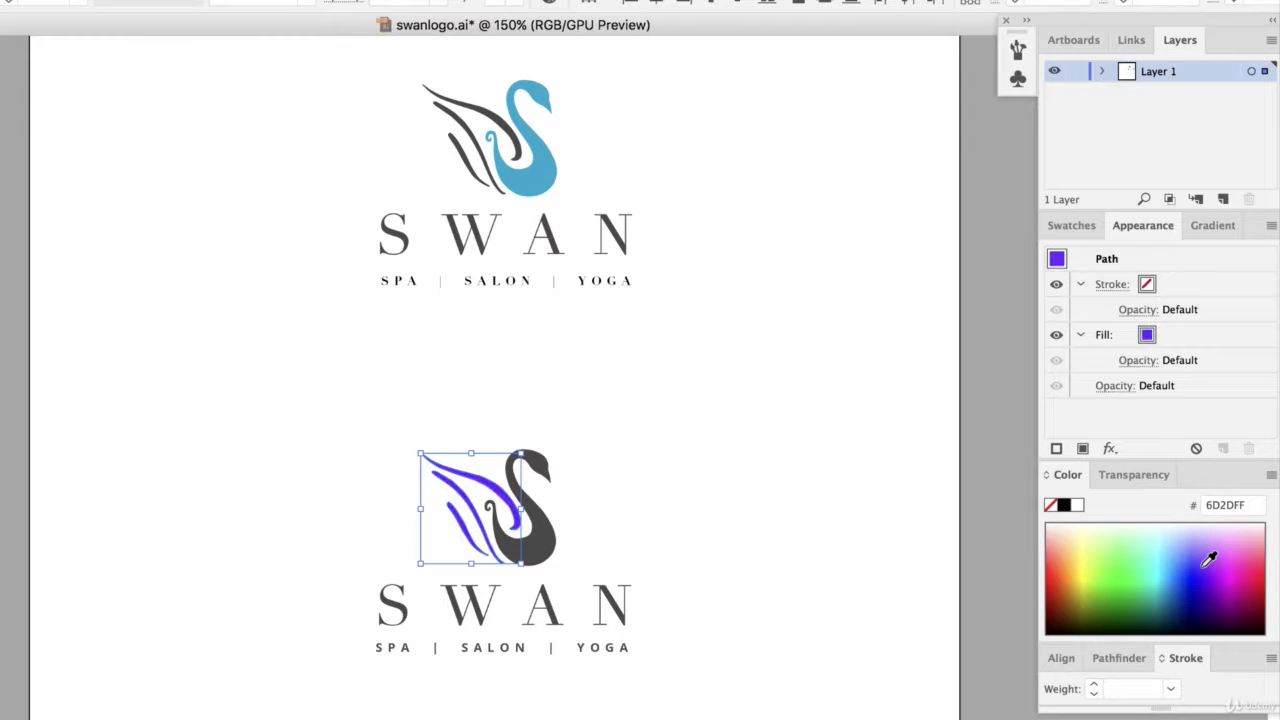
left_click(1207, 562)
left_click(1214, 538)
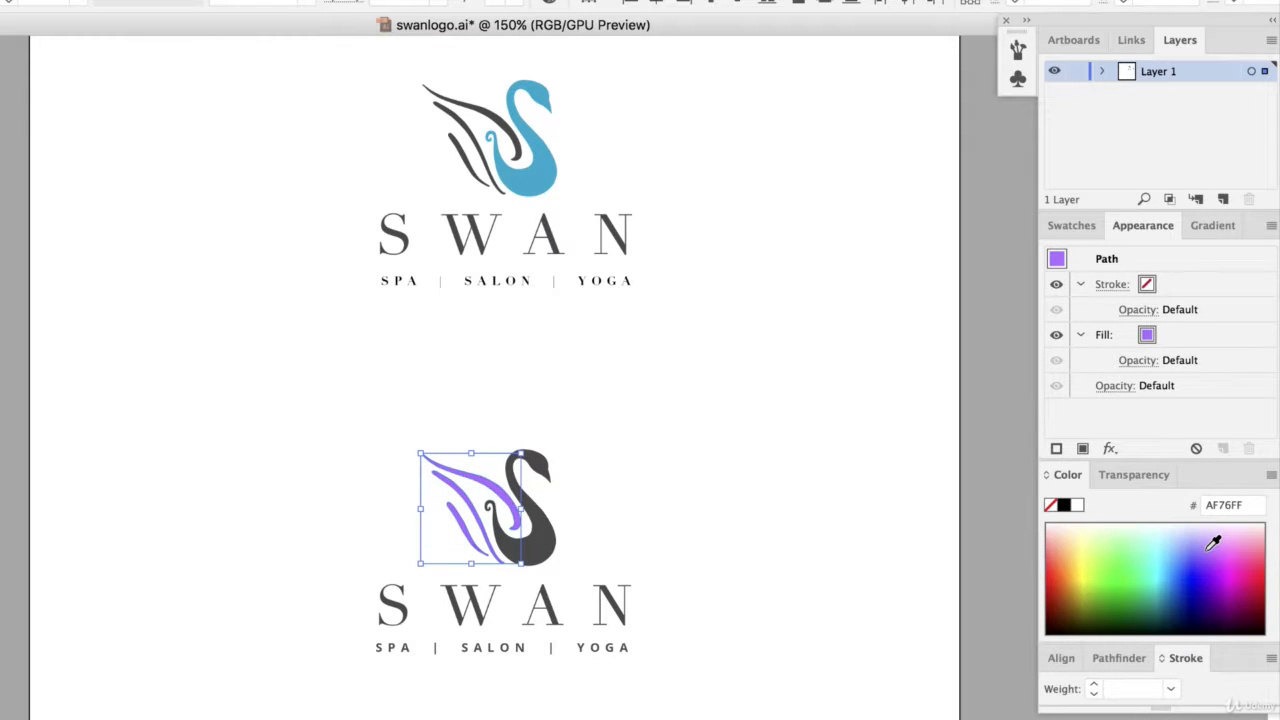
left_click(1207, 546)
left_click(1203, 540)
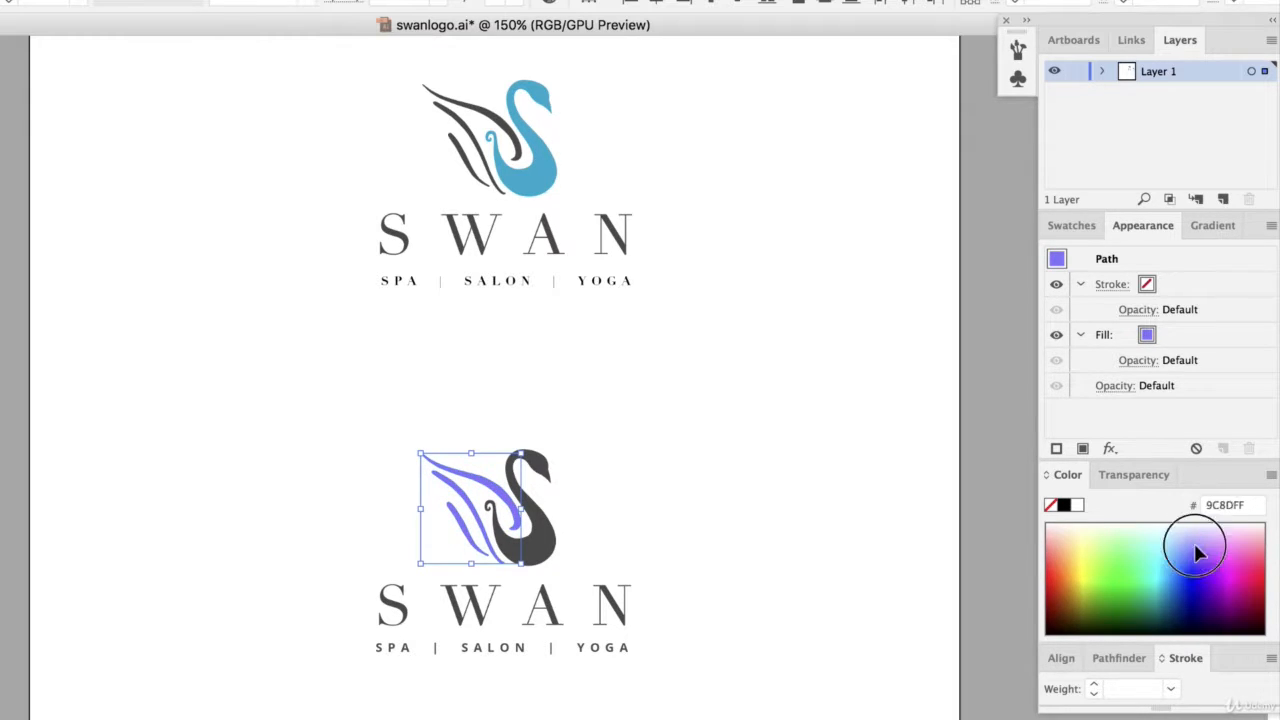
left_click(1197, 540)
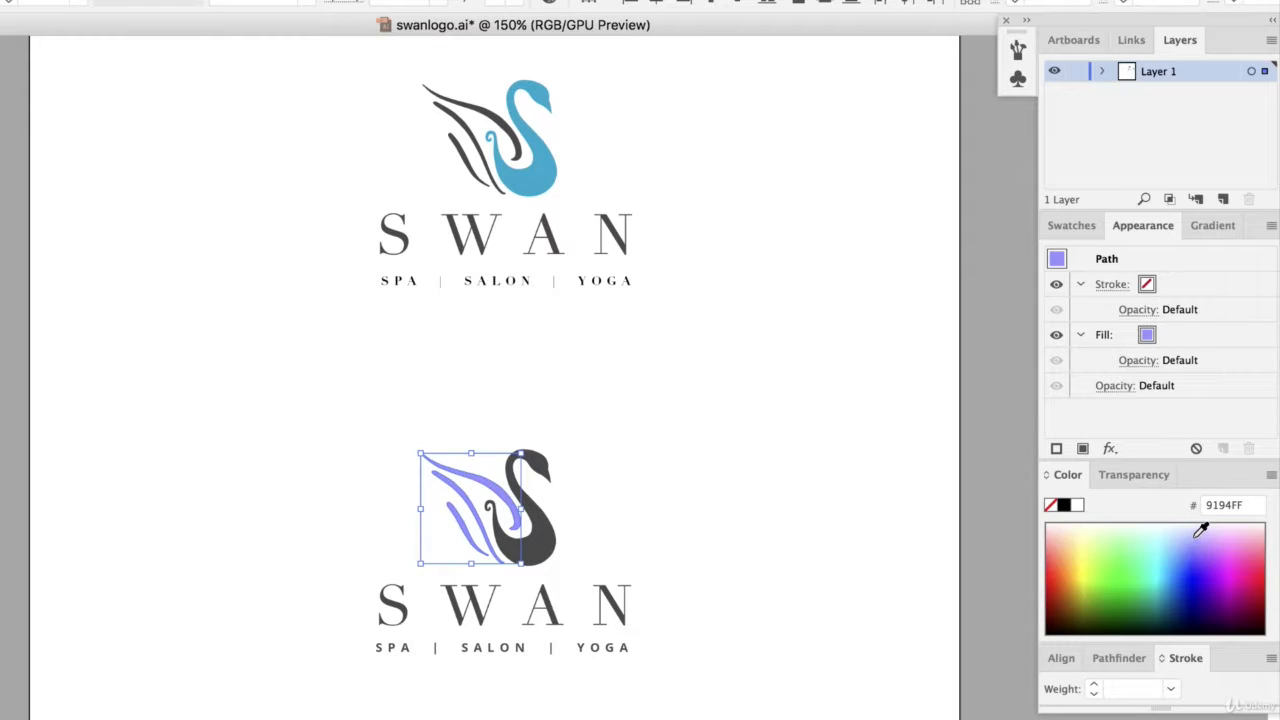
left_click(1201, 531)
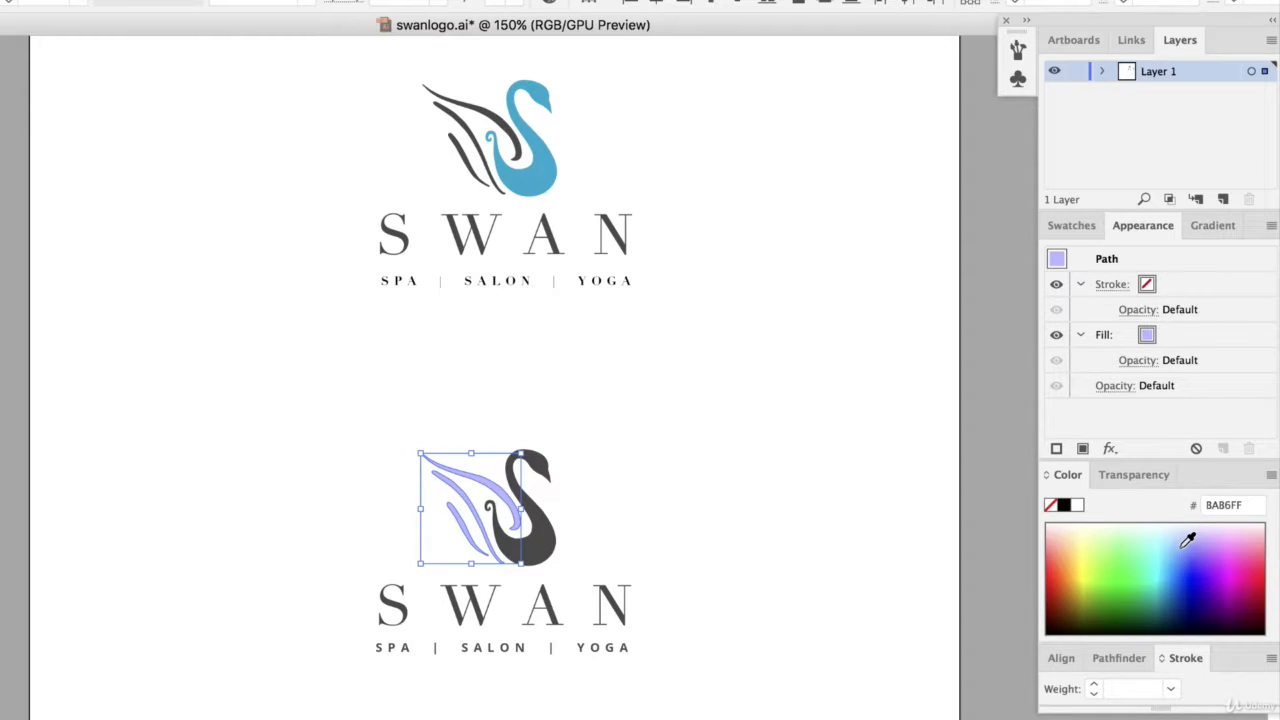
left_click(1190, 545)
left_click(1194, 566)
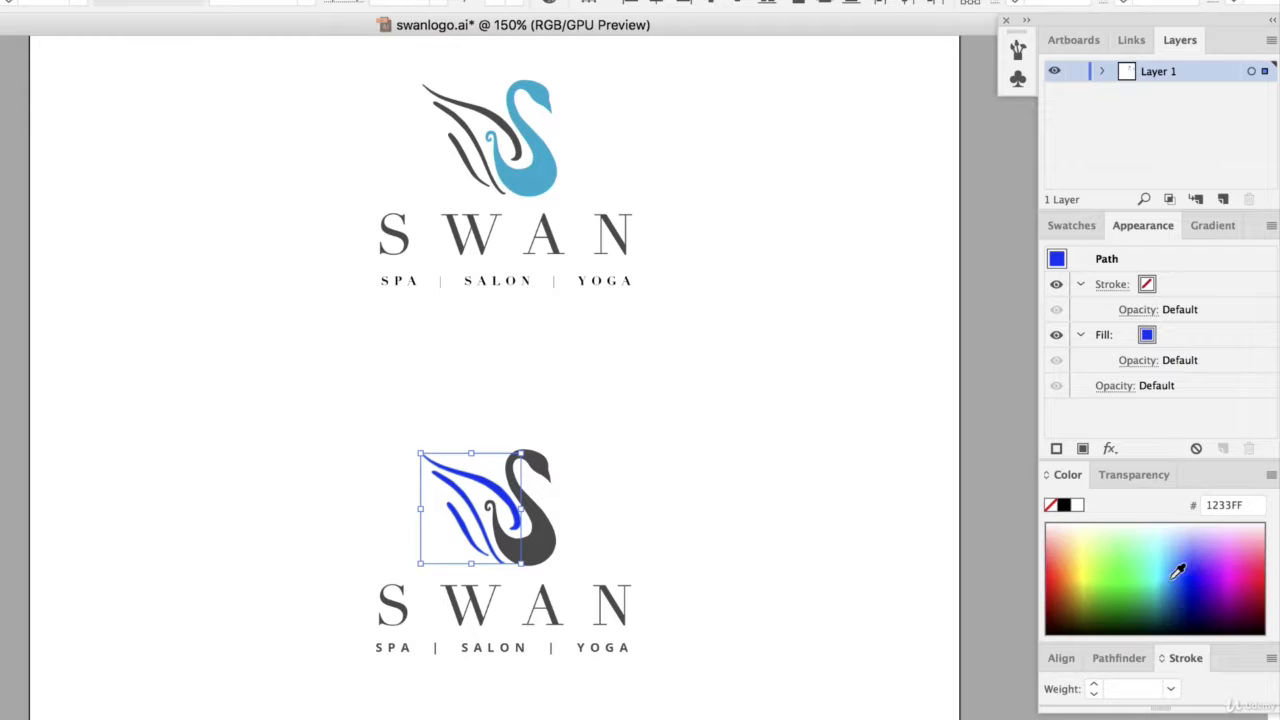
left_click(1178, 571)
left_click(720, 438)
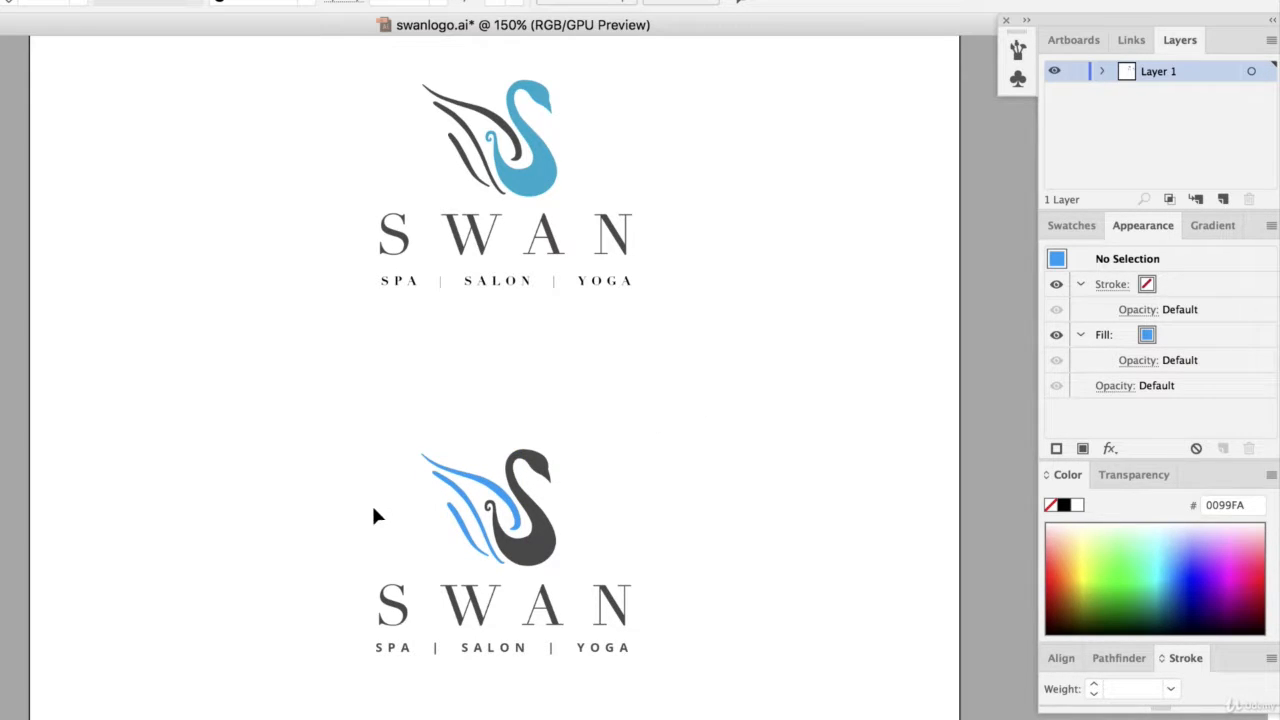
Recolour the lower swan's wing feathers with the lighter blue fill 3DB0EA, then deselect them.
scroll(373, 508, "down", 1)
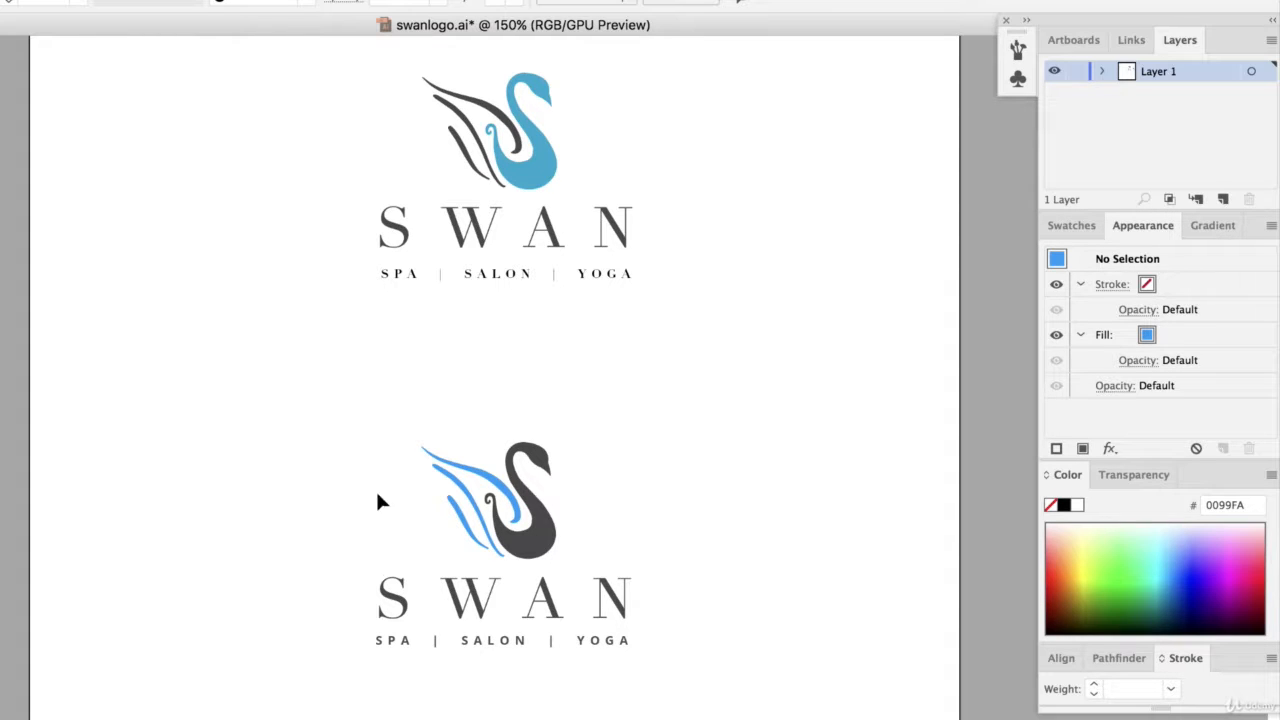
mouse_move(380, 414)
left_mouse_down()
mouse_move(507, 499)
mouse_move(546, 546)
left_mouse_up()
left_click(551, 528, "shift")
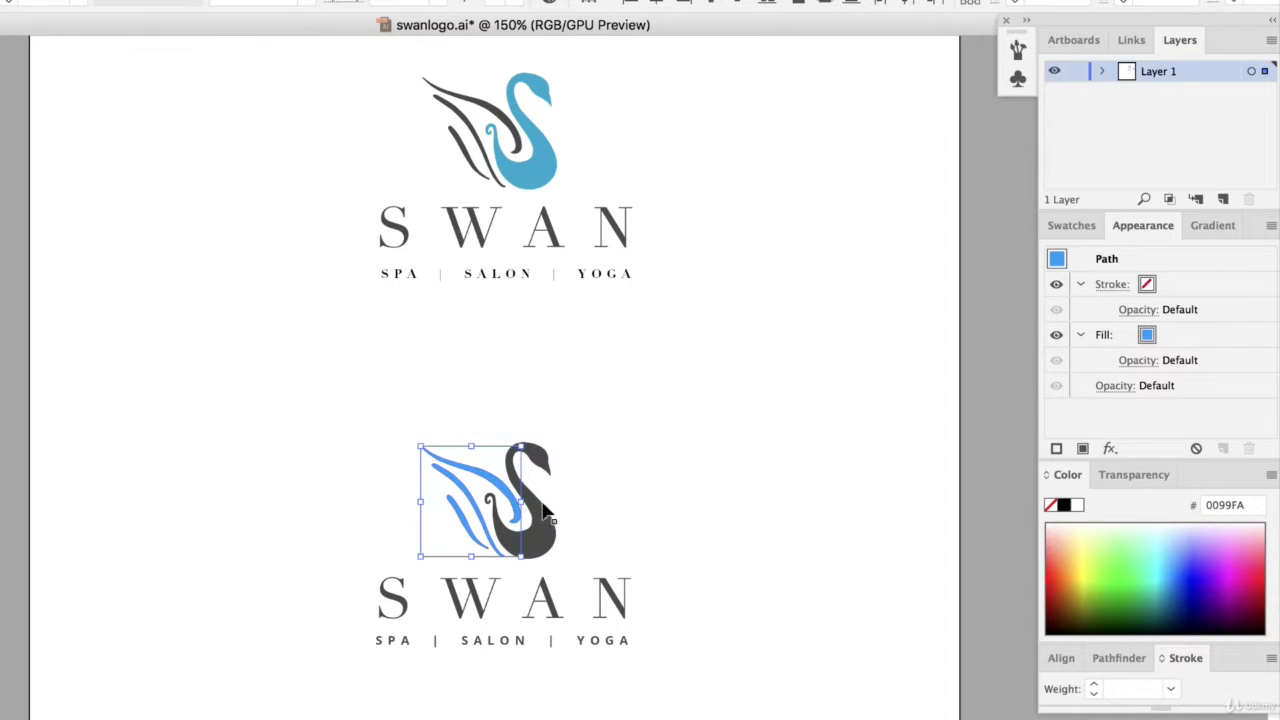
left_click(637, 566)
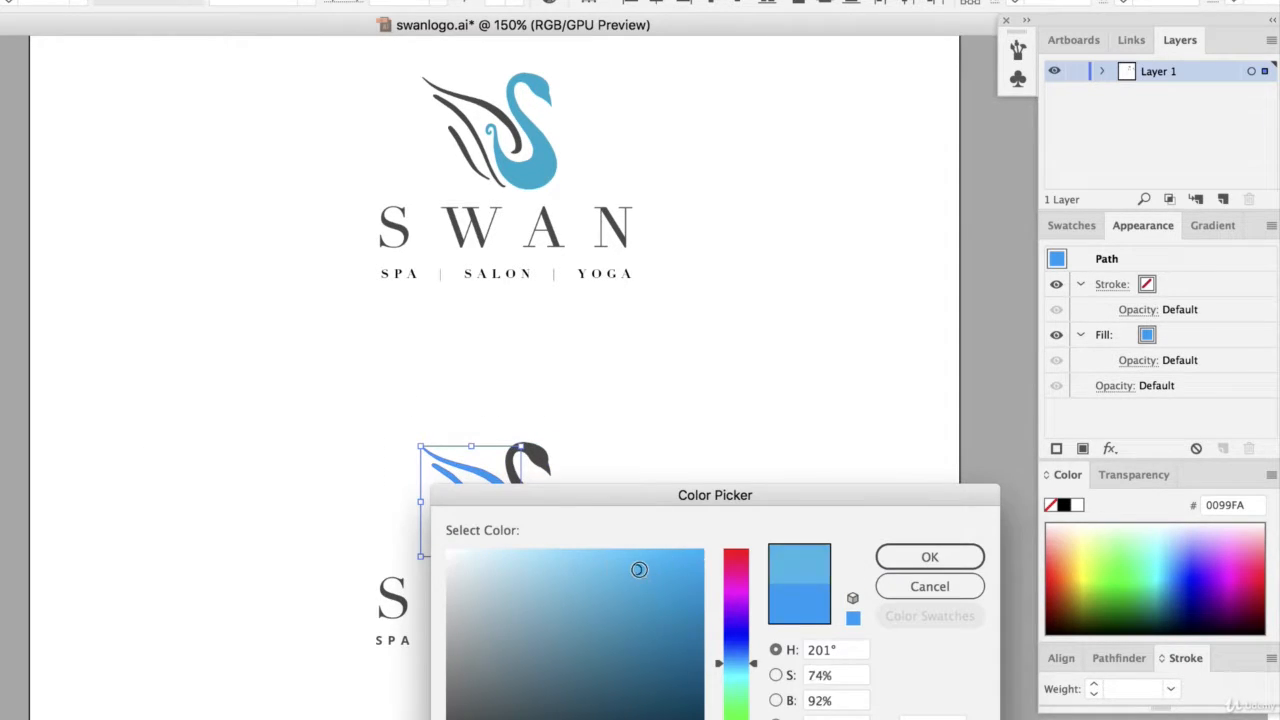
left_click(930, 557)
left_click(660, 573)
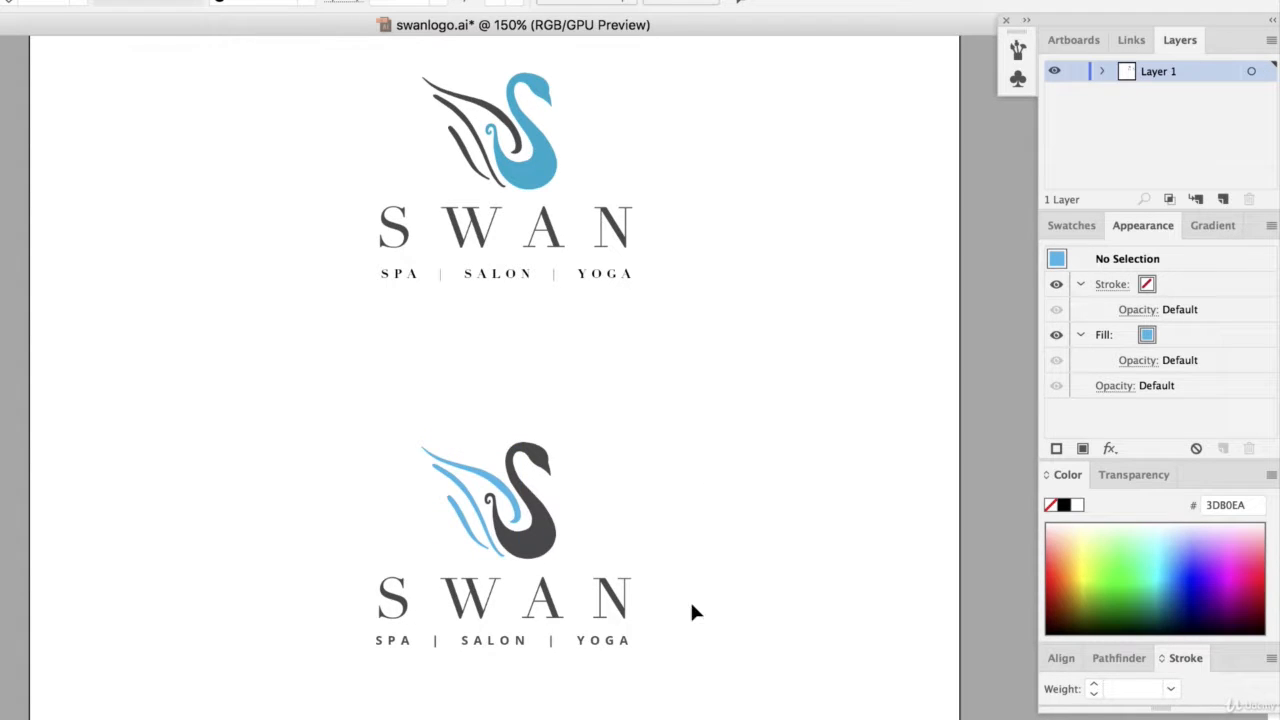
Match the lower SWAN lettering to the light blue 3DB0EA of the wing feathers with the Eyedropper, leaving the tagline grey.
left_click(501, 635)
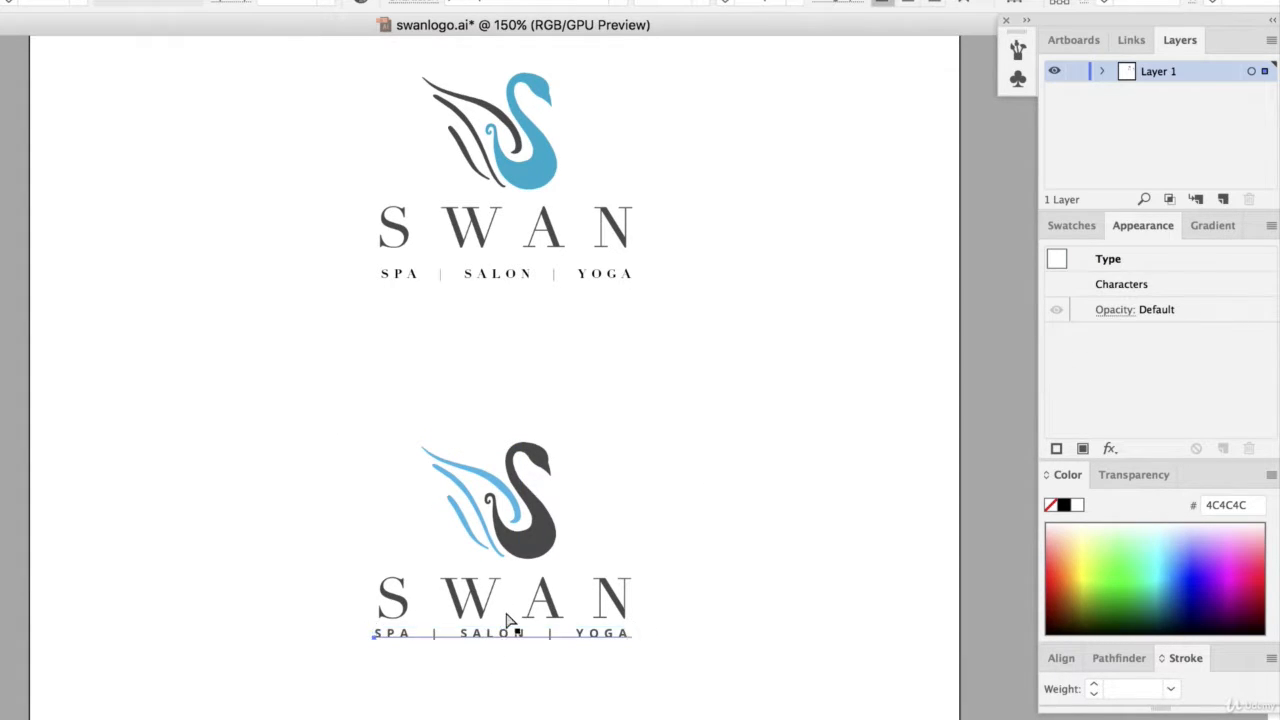
key("i")
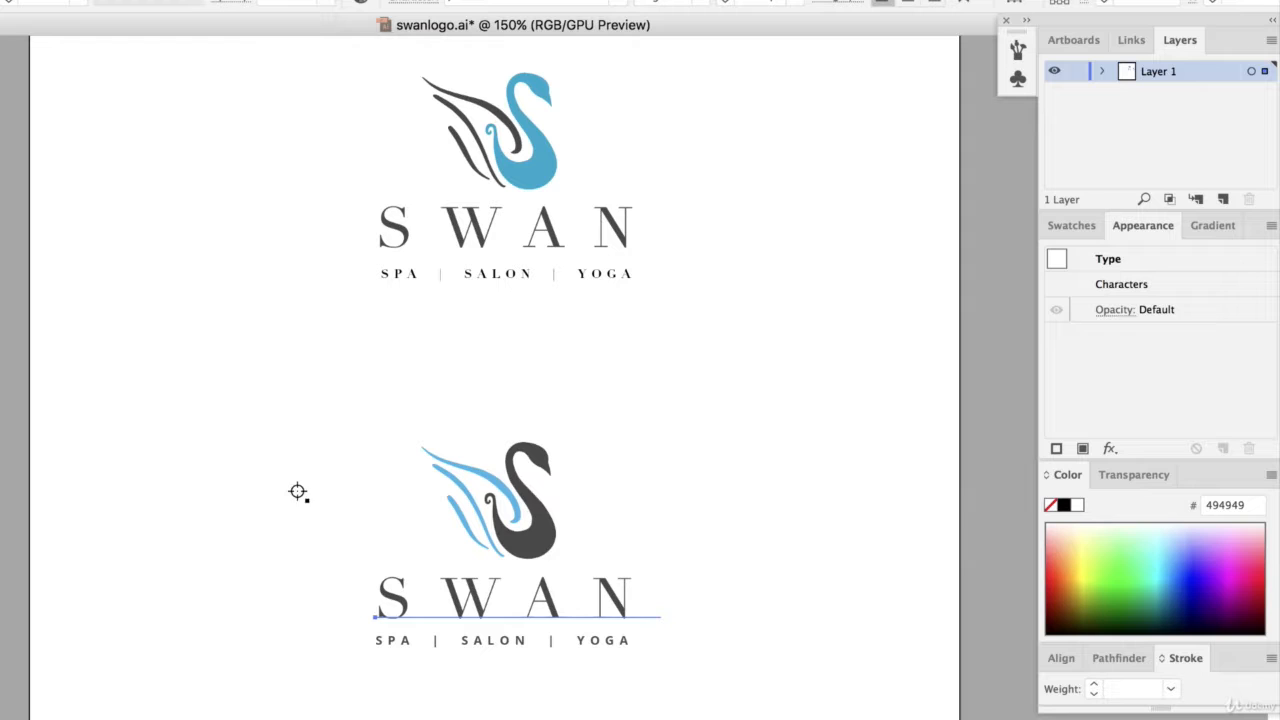
left_click(482, 482)
left_click(116, 370)
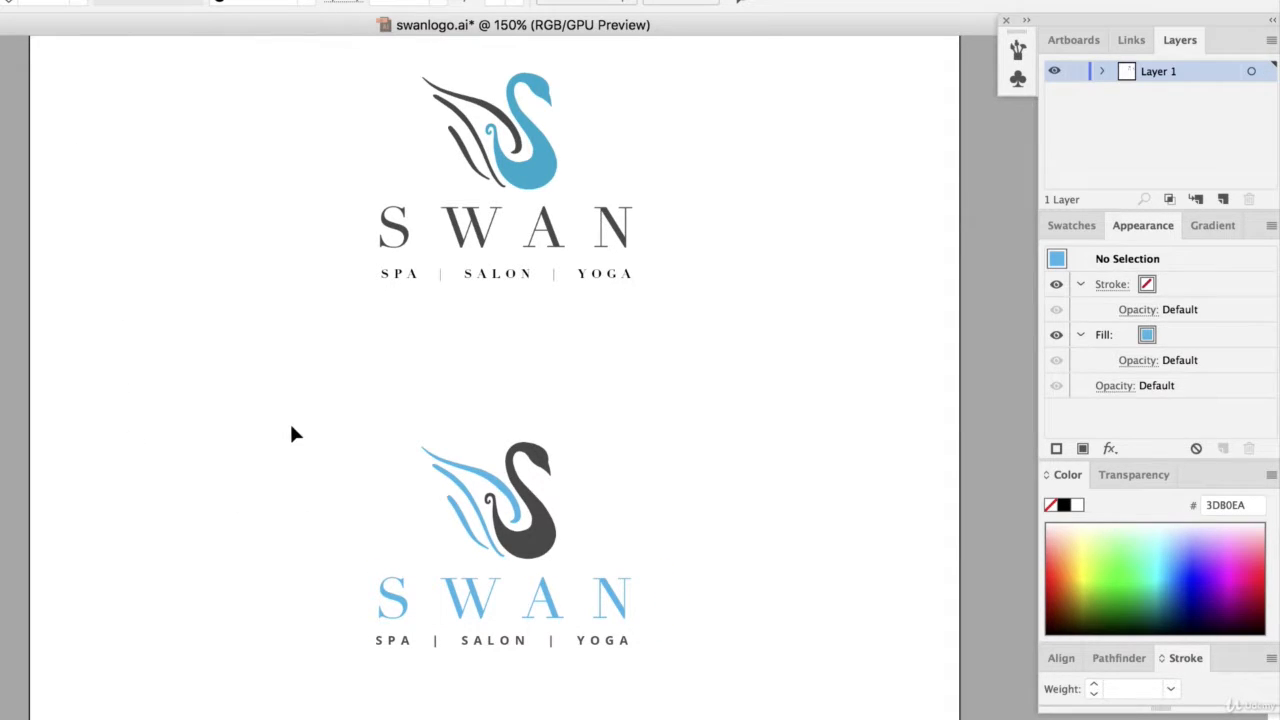
Arrange the two logos side by side across the upper part of the artboard, with the blue-lettered version to the right and a wide gap between them.
left_click_drag(292, 430, 680, 680)
left_click_drag(593, 598, 997, 229)
key("super+a")
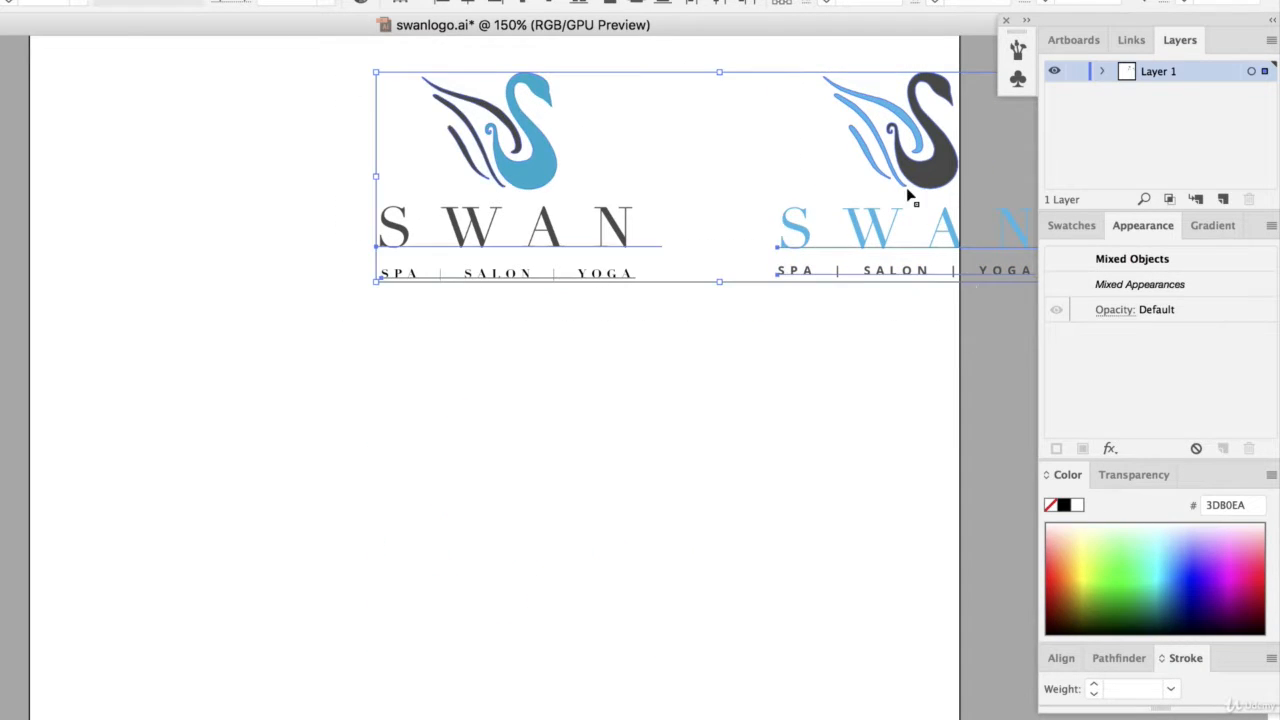
left_click_drag(886, 166, 651, 176)
left_click_drag(579, 57, 814, 309)
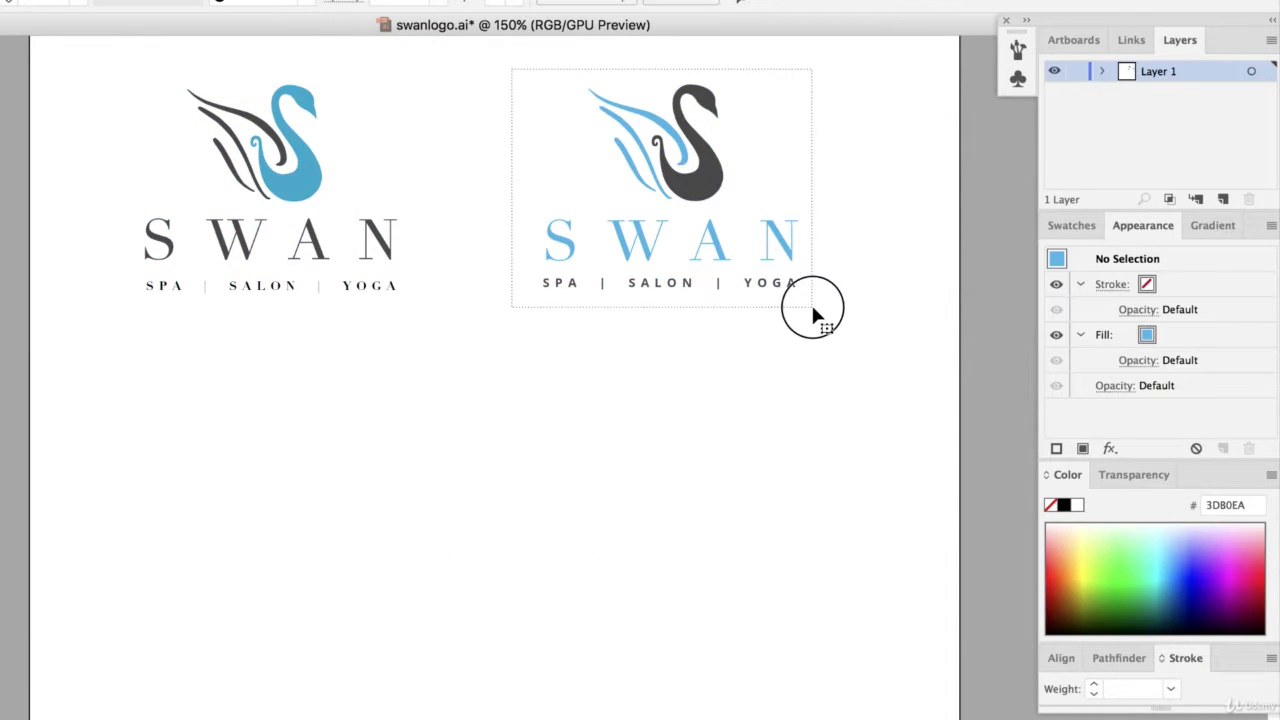
left_click_drag(740, 245, 815, 253)
left_click(800, 385)
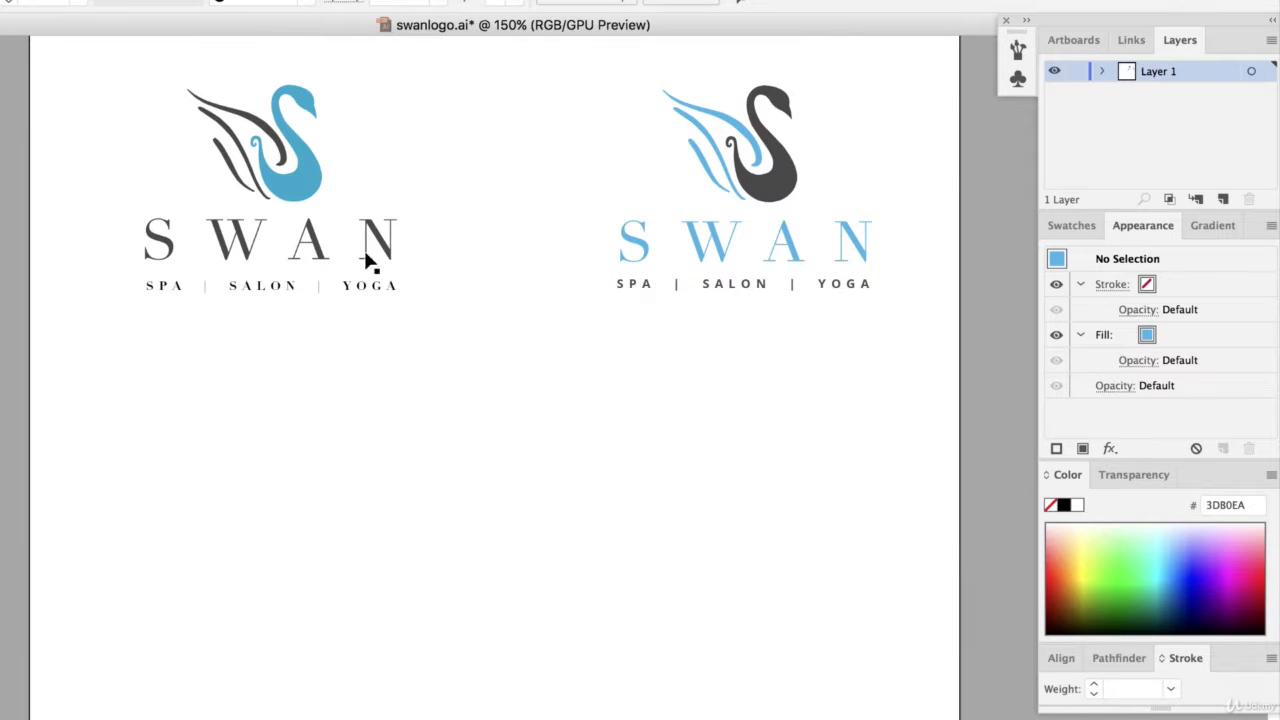
Duplicate the blue-bodied swan logo with its lettering and tagline, placing the copy below and centred between the two existing logos.
left_click_drag(148, 92, 424, 322)
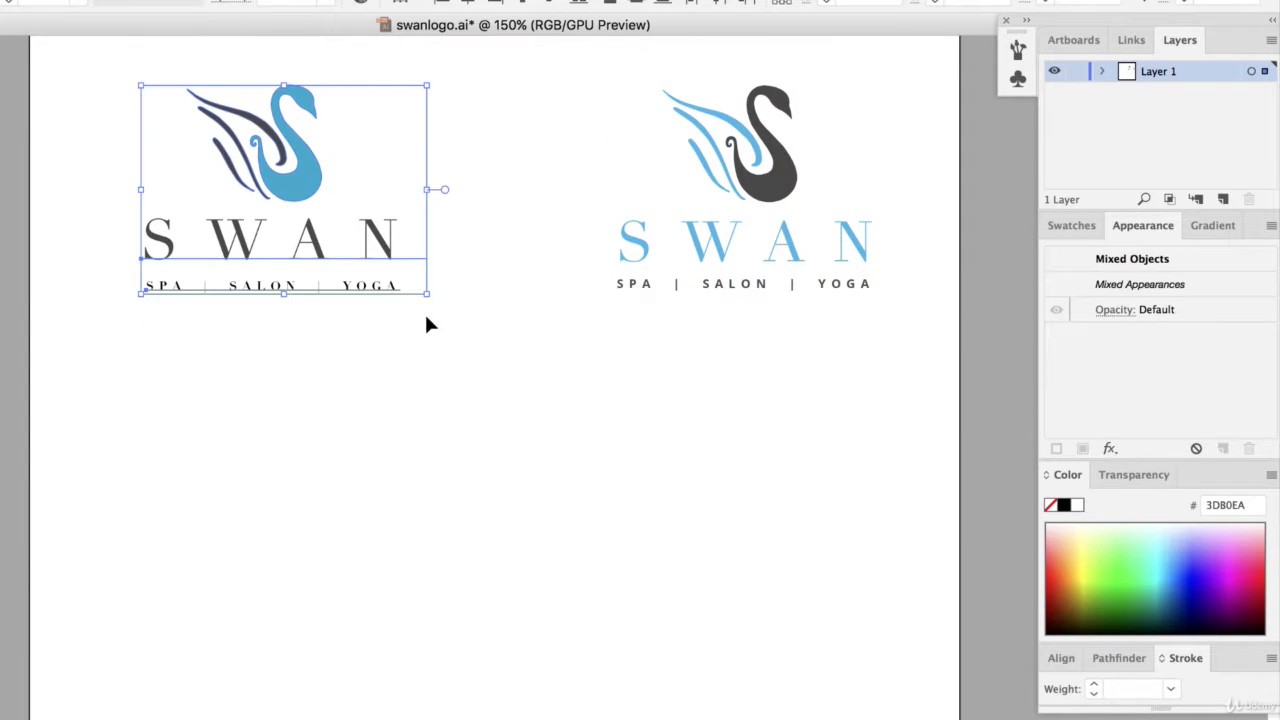
left_click_drag(306, 225, 510, 428)
left_click_drag(520, 357, 543, 457)
left_click(698, 597)
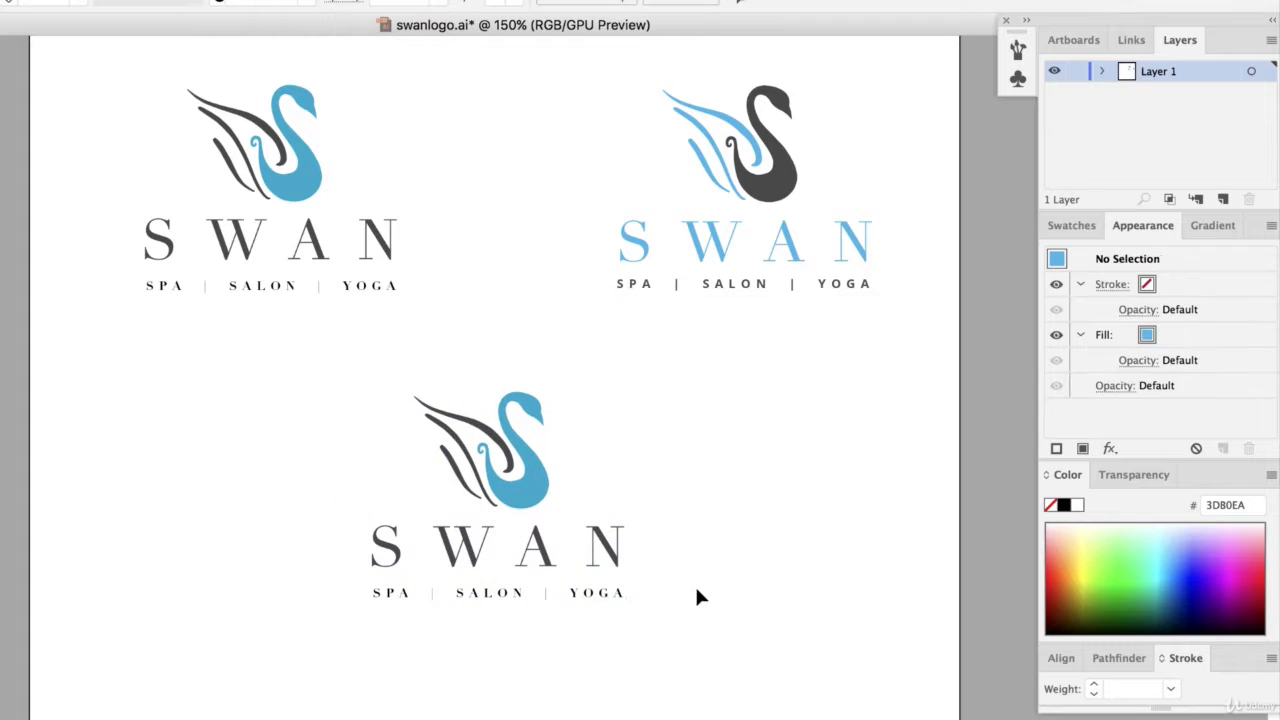
Try mint green fills, ending with 2DFFB9, on the body and wing feathers of the duplicated swan.
left_click(432, 428)
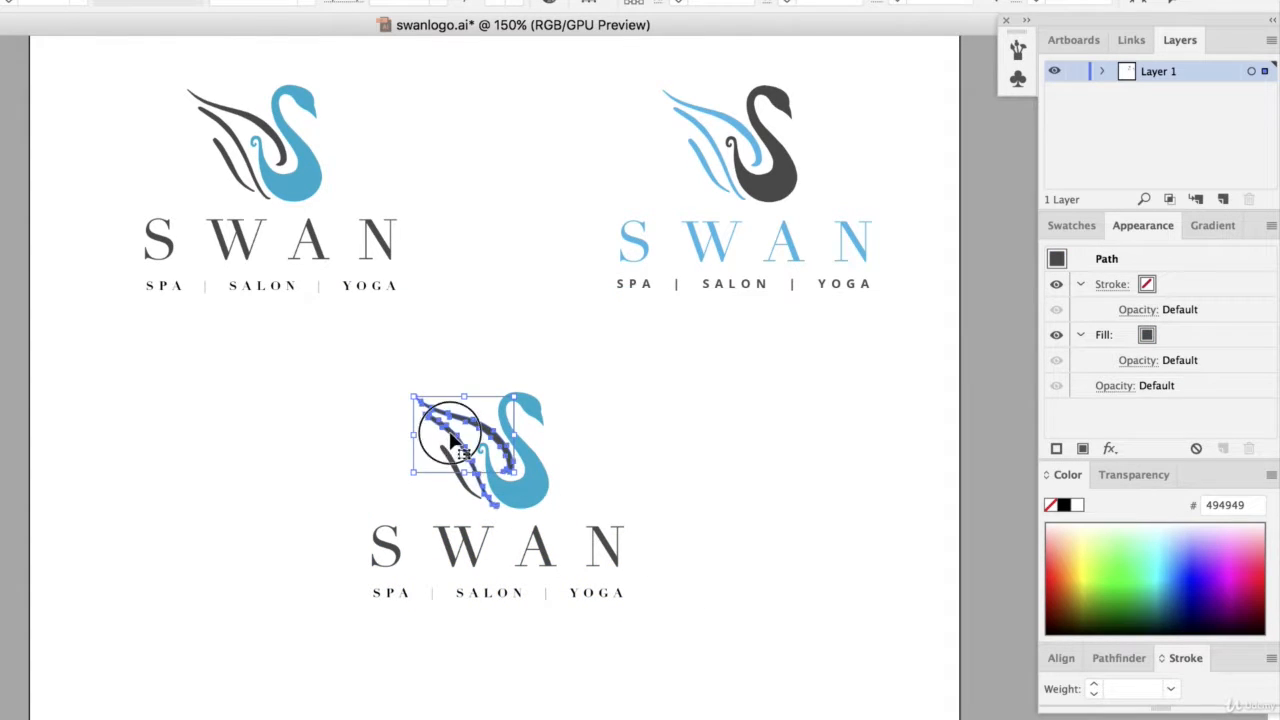
left_click_drag(361, 398, 589, 497)
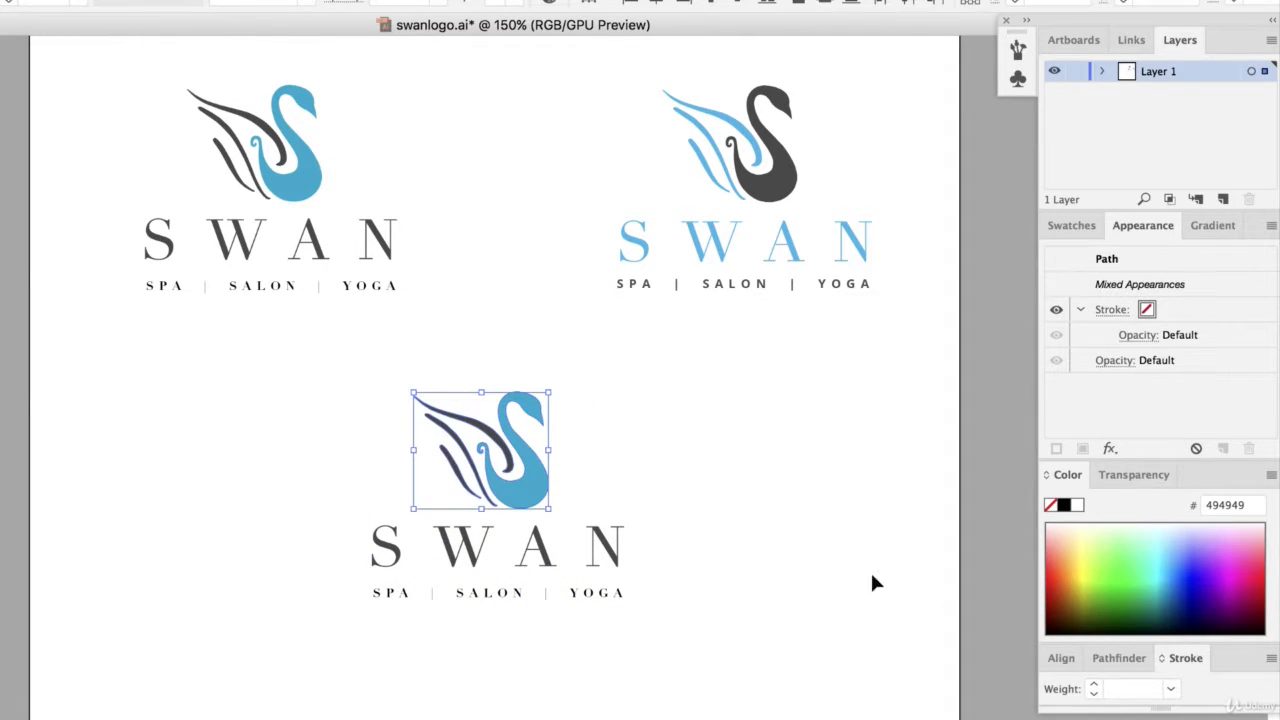
left_click(1150, 537)
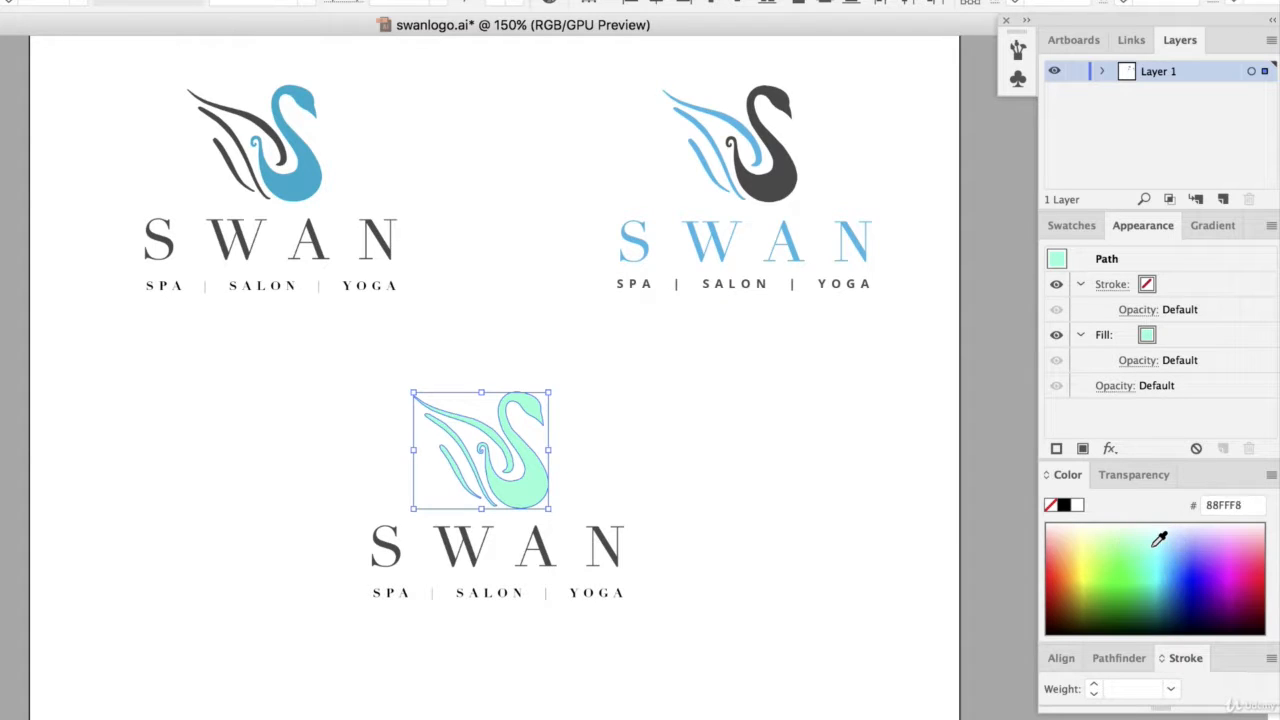
left_click(1152, 561)
left_click(1149, 561)
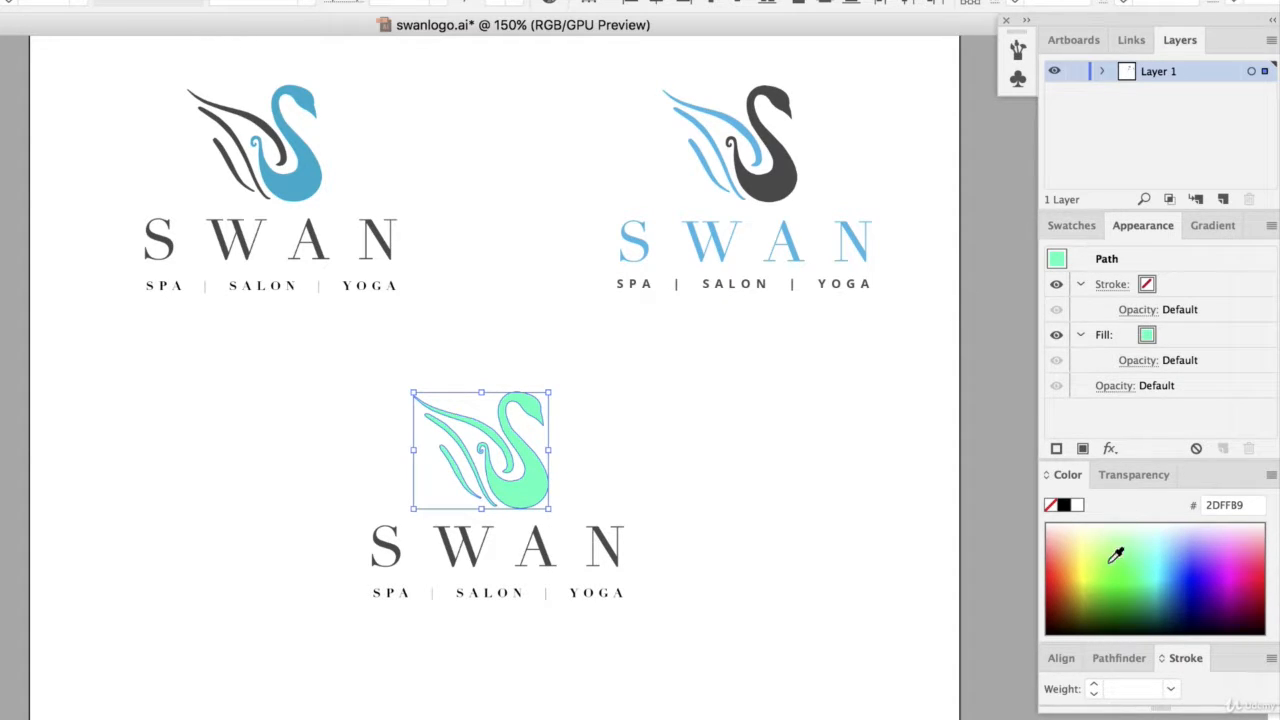
Load the Ancient swatch library from the Art History collection and place it beside the duplicated logo.
left_click(1064, 226)
left_click(1055, 449)
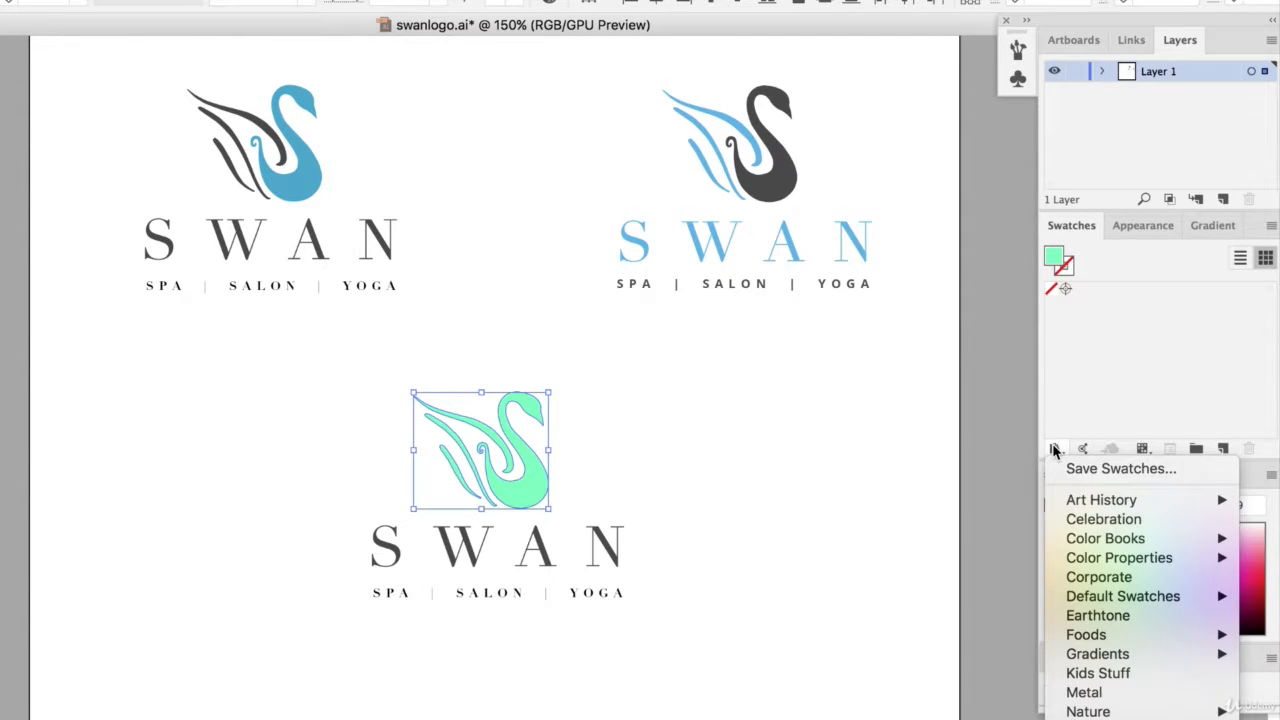
left_click(1055, 449)
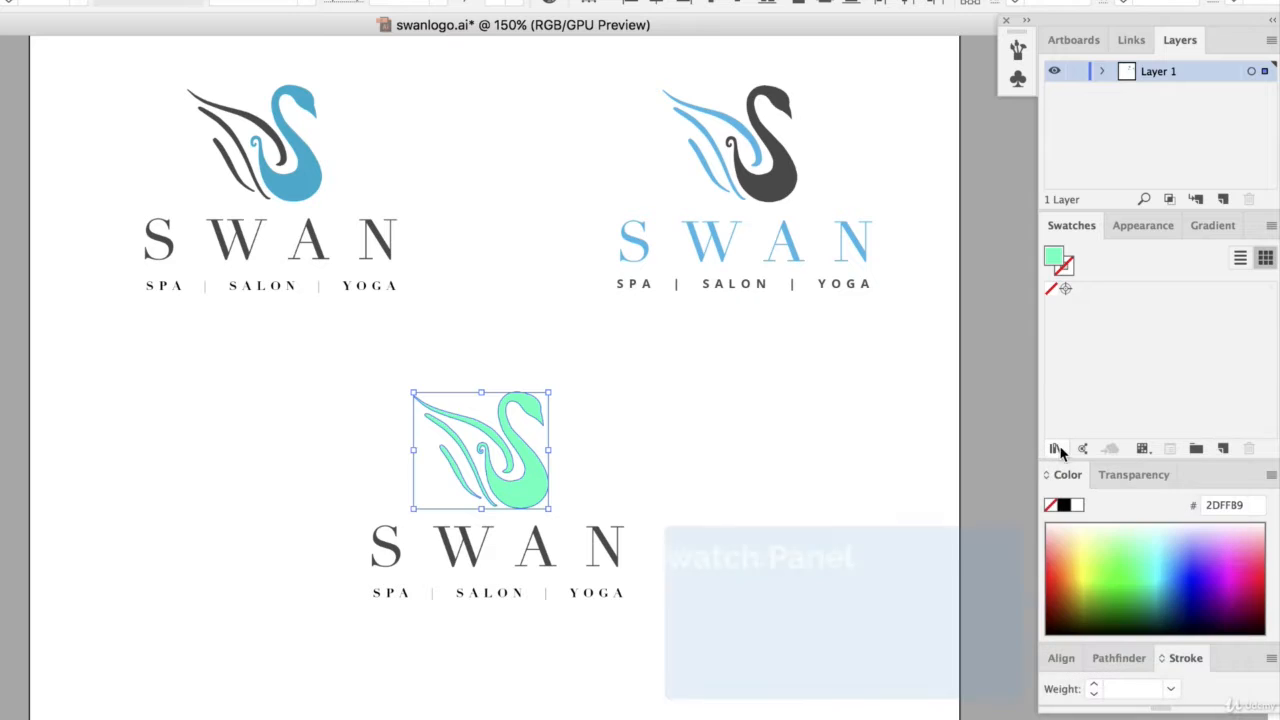
left_click(1056, 449)
mouse_move(1088, 506)
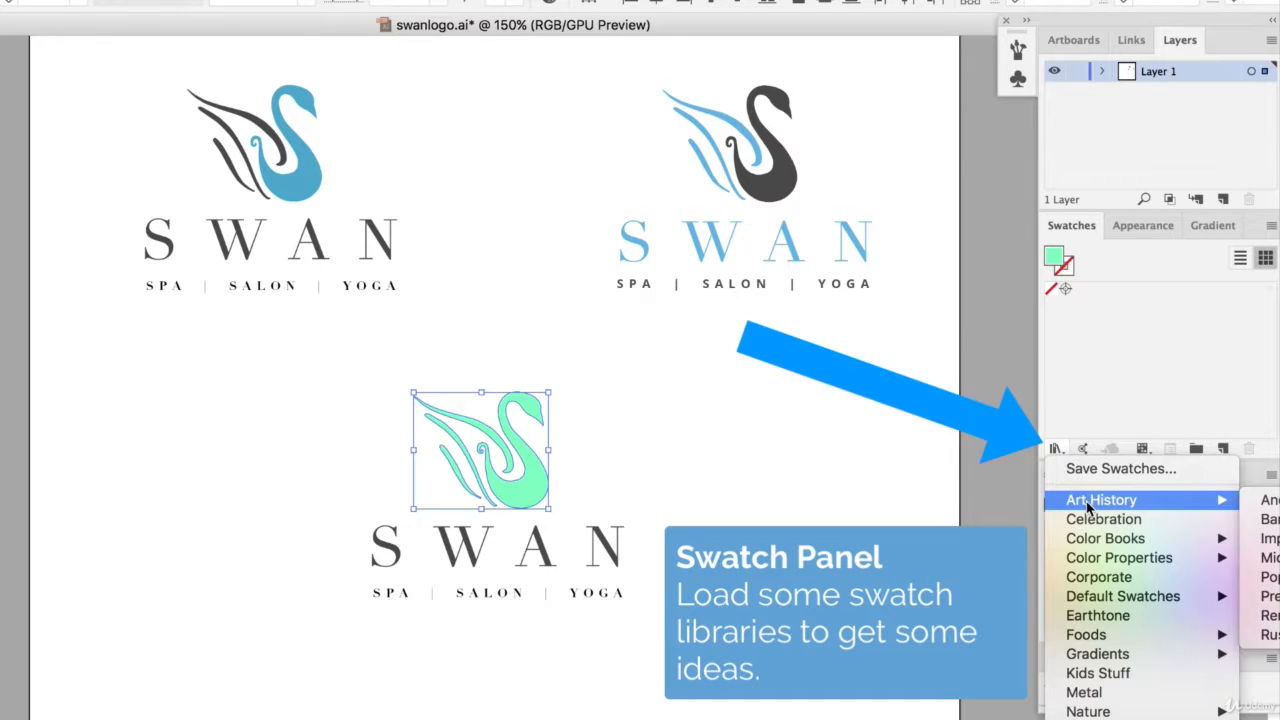
left_click(1268, 500)
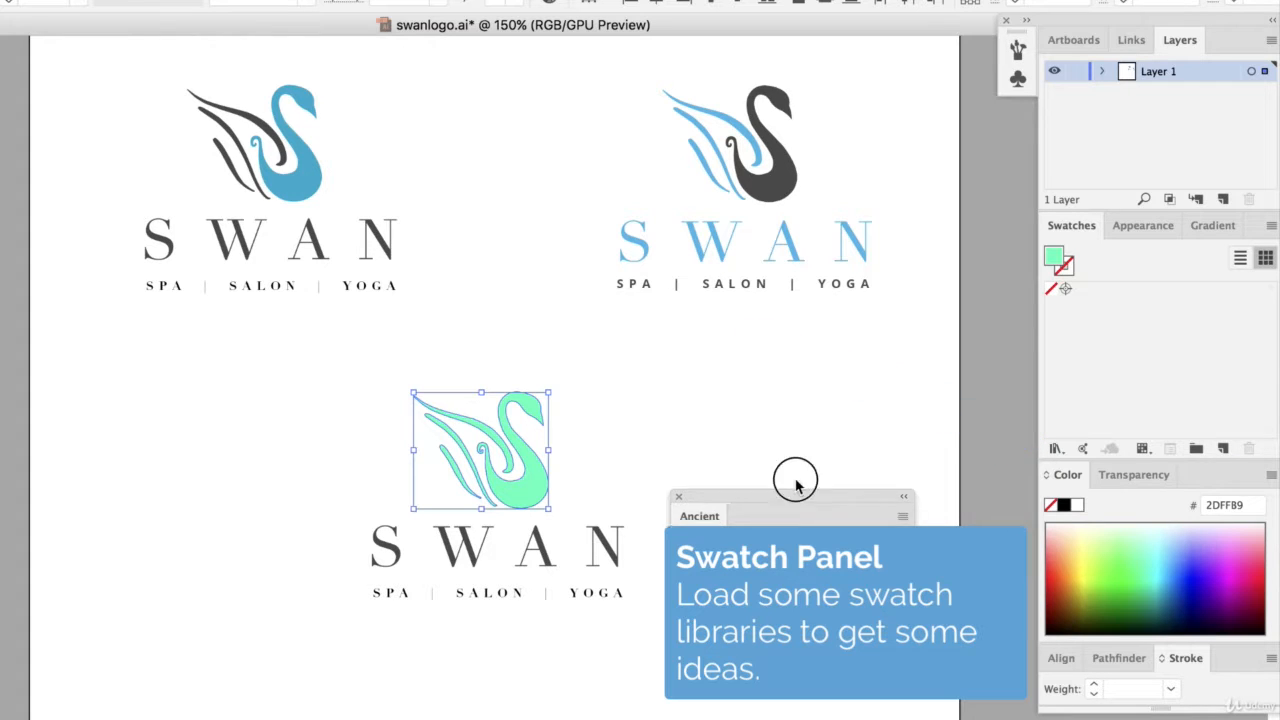
left_click_drag(1013, 519, 998, 712)
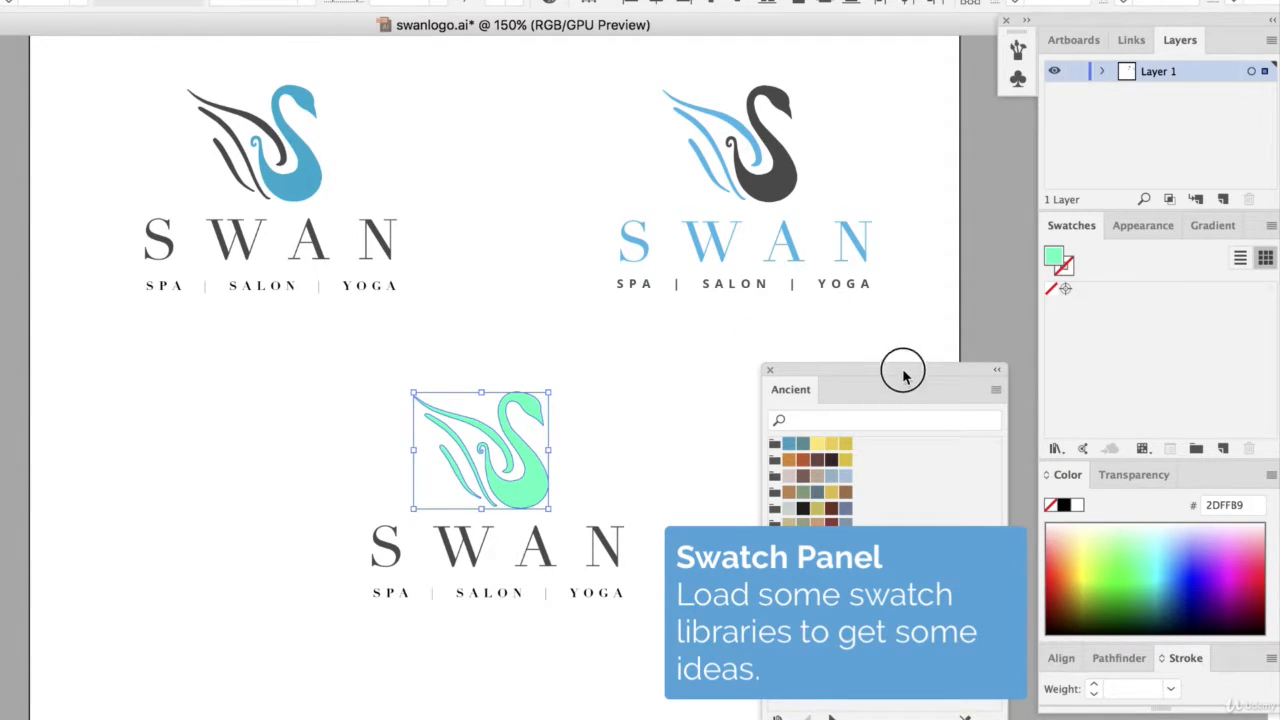
left_click_drag(900, 369, 921, 344)
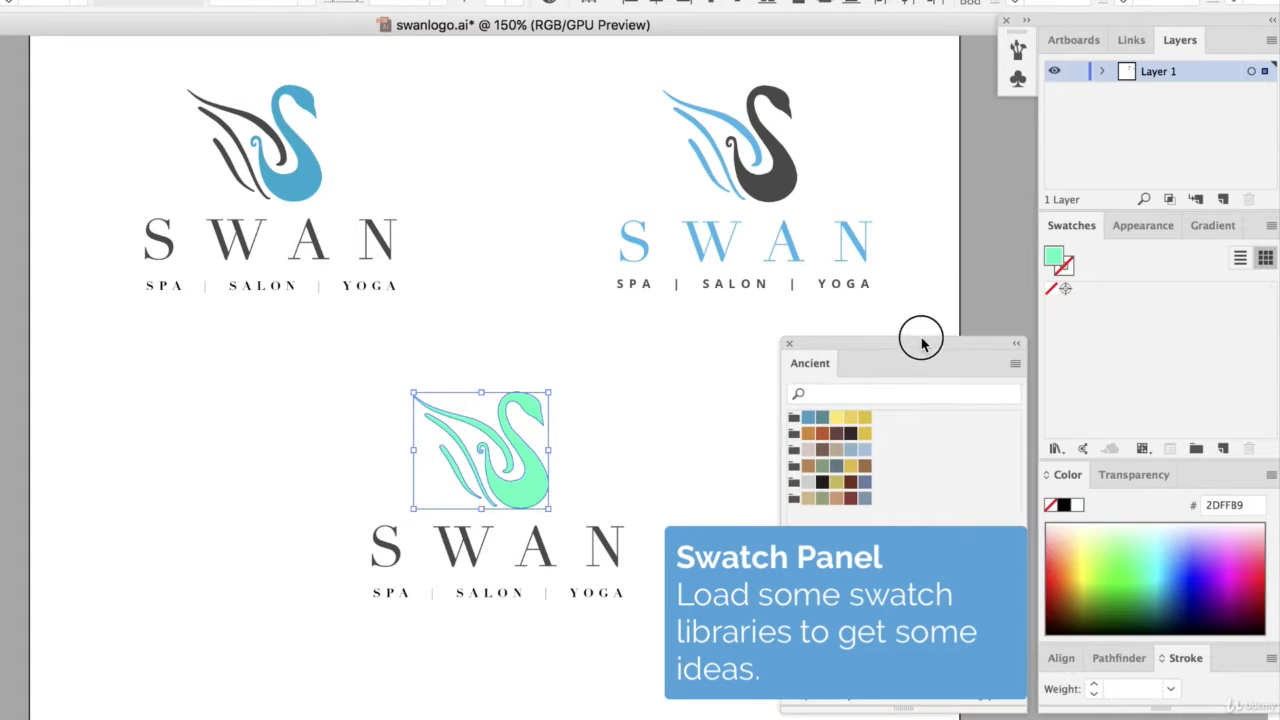
Try several Ancient swatches on the duplicated swan's body and wing feathers, settling on the gold DFBB24.
left_click(822, 417)
left_click(836, 417)
left_click(850, 417)
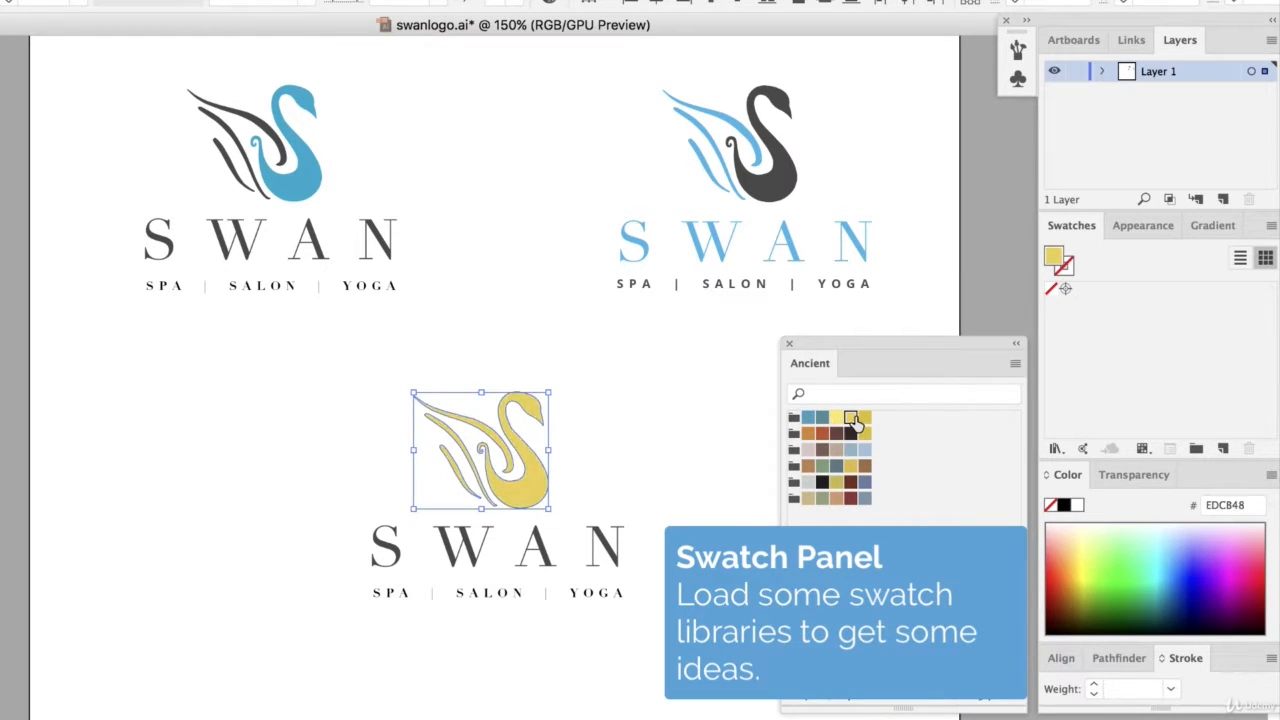
left_click(673, 447)
left_click(451, 431)
left_click(864, 417)
left_click(651, 589)
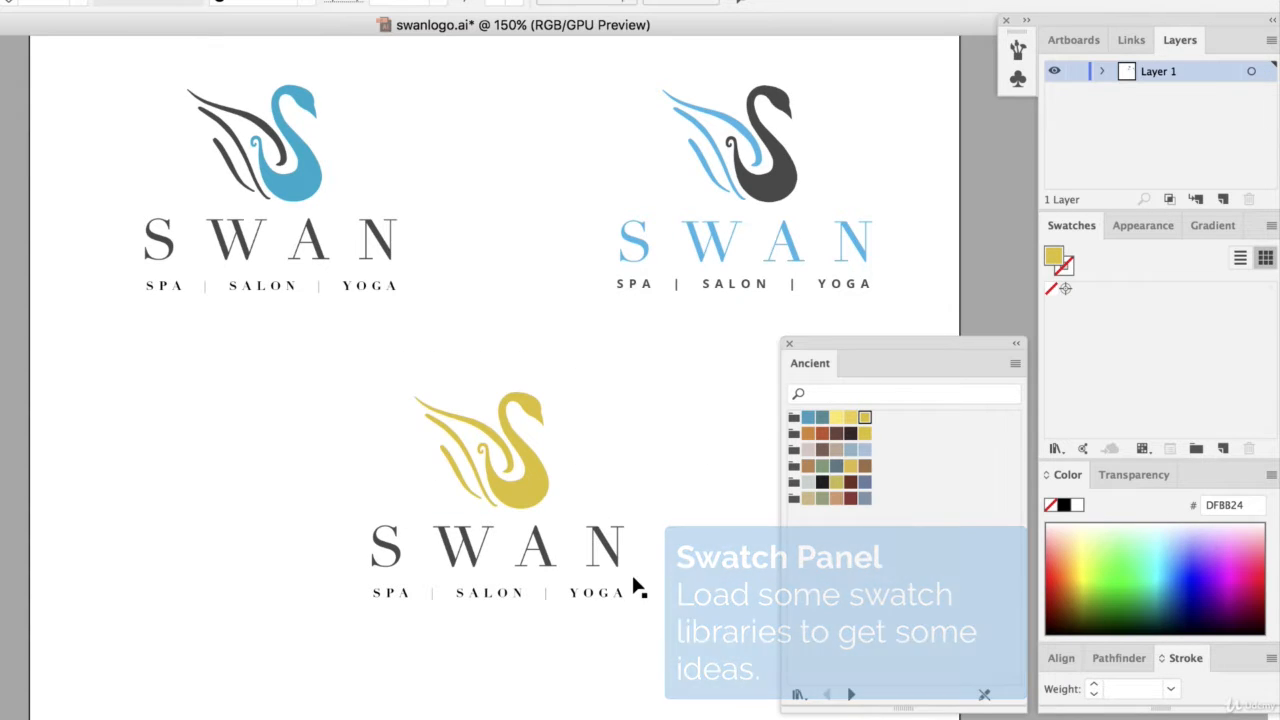
Return the gold swan's wing feathers to the dark grey 494949 by sampling the SWAN lettering below with the Eyedropper.
left_click(530, 498)
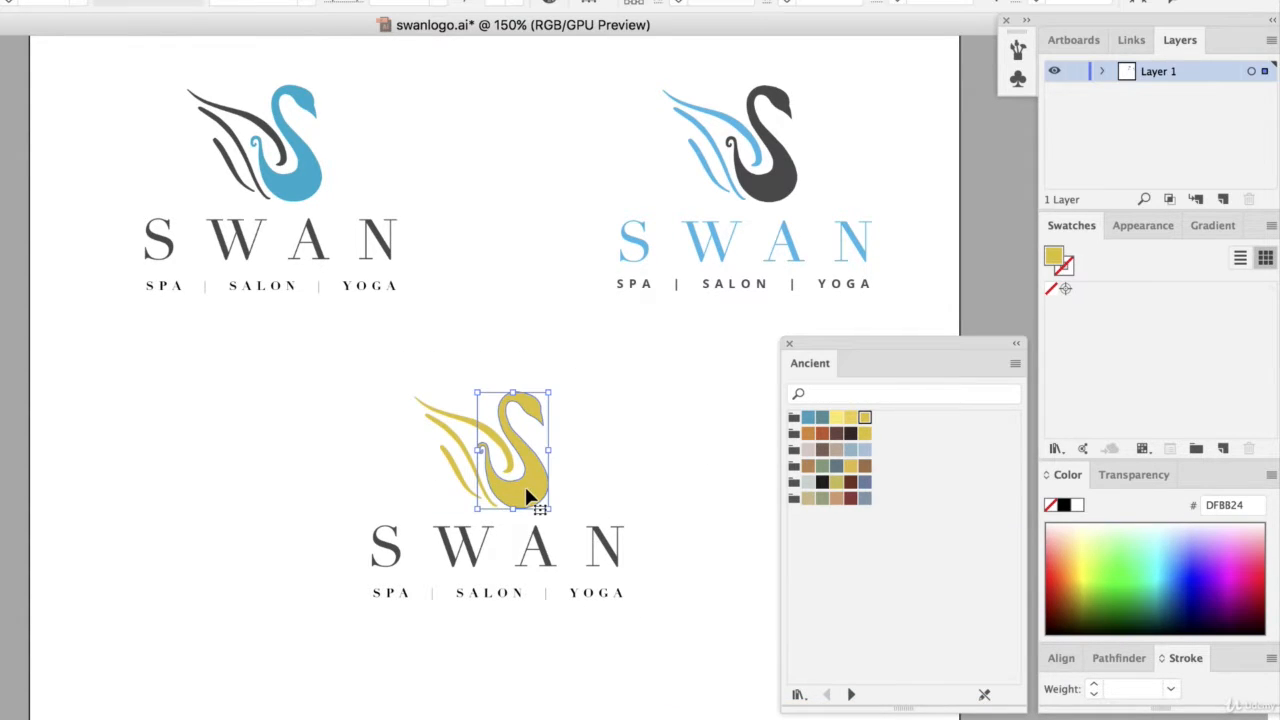
mouse_move(392, 413)
left_mouse_down()
mouse_move(451, 467)
mouse_move(424, 459)
left_mouse_up()
key("i")
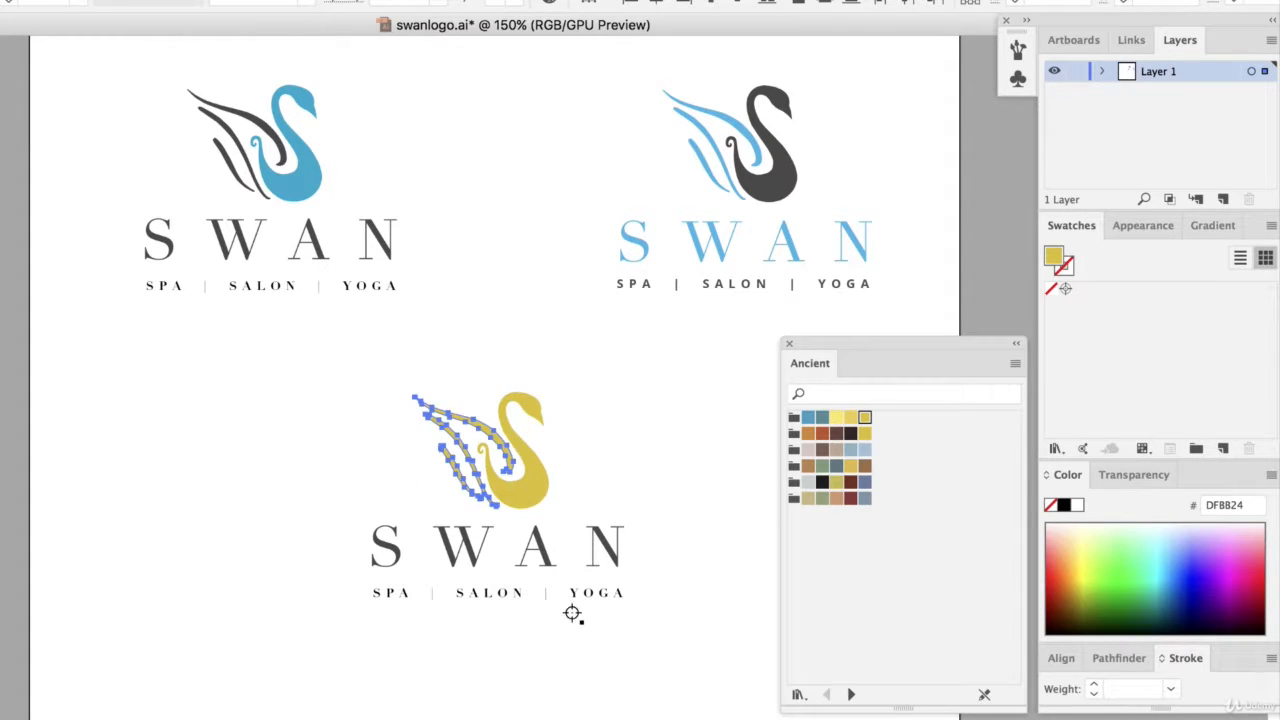
left_click(491, 541)
left_click(57, 297)
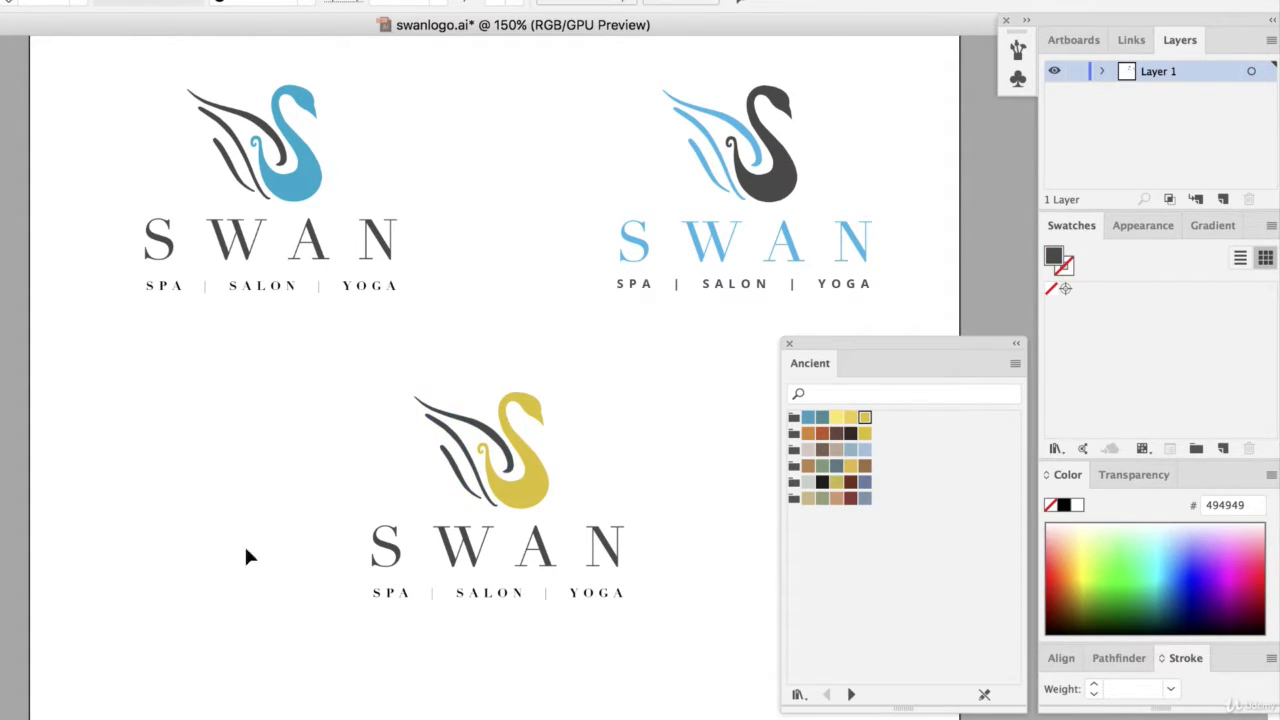
Colour the SPA | SALON | YOGA tagline of the gold logo with DFBB24, sampled from the swan's body with the Eyedropper.
left_click(463, 593)
left_click(524, 494)
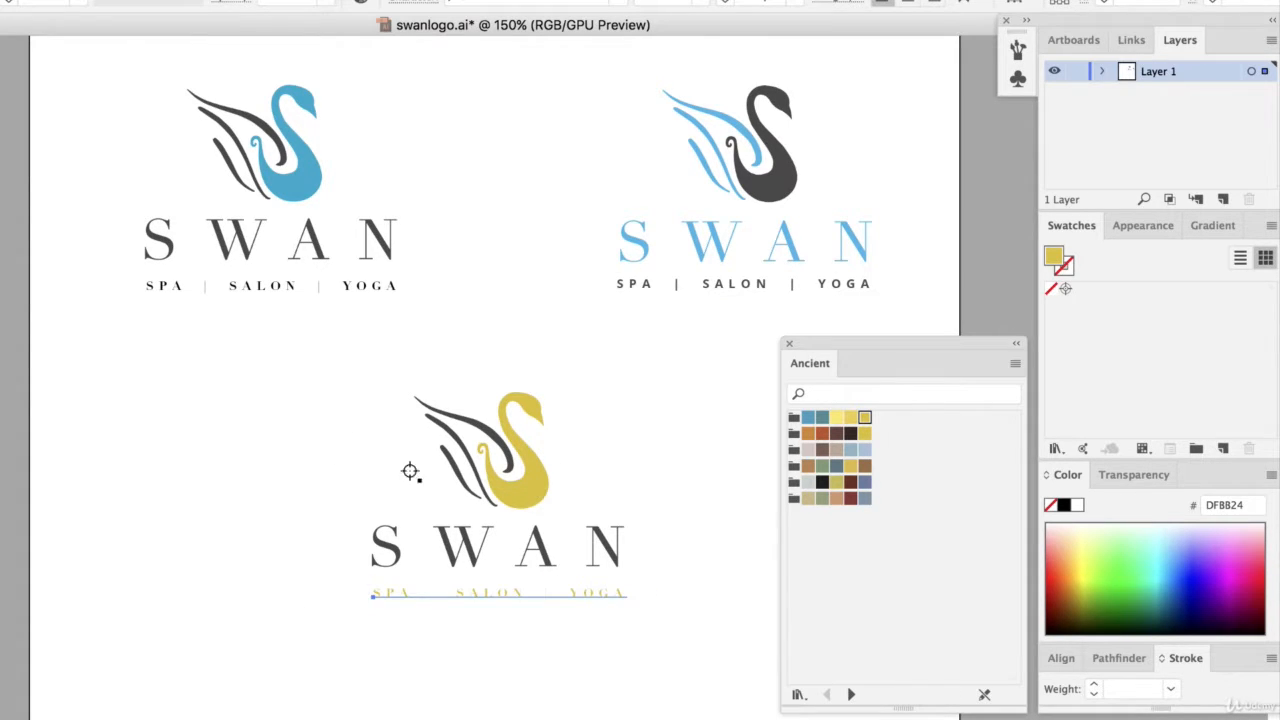
key("v")
left_click(268, 669)
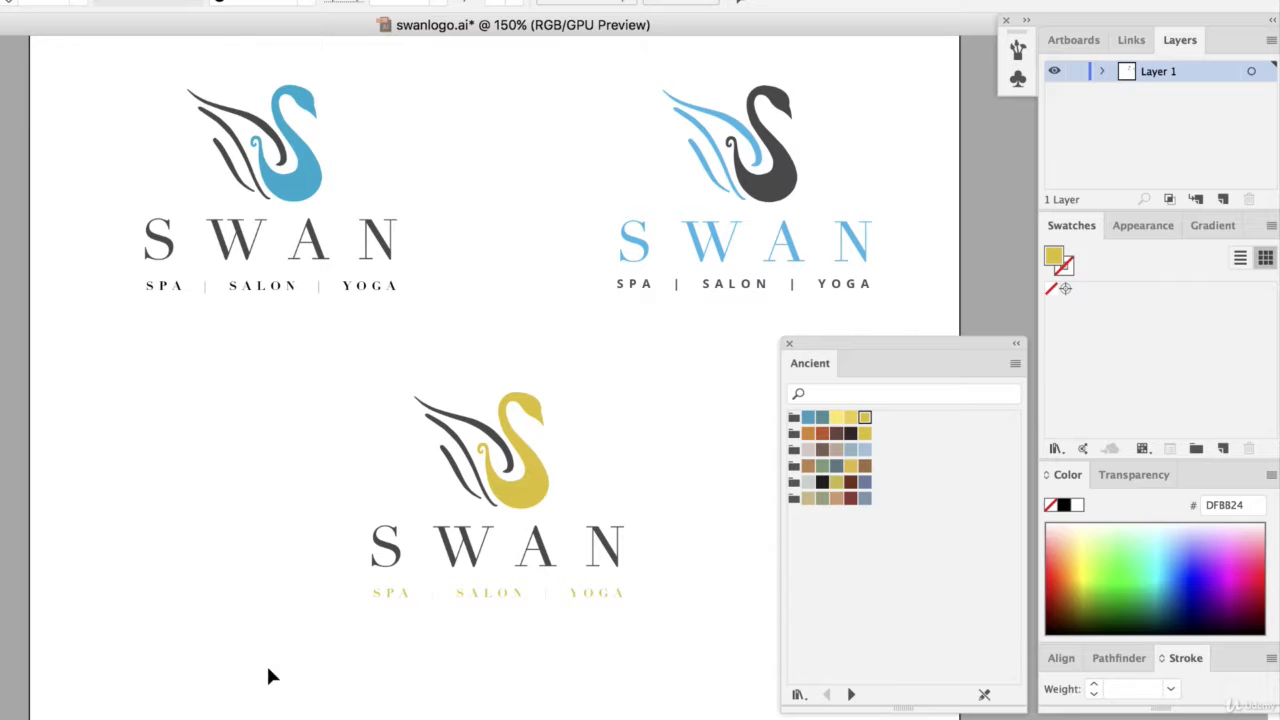
left_click(516, 600)
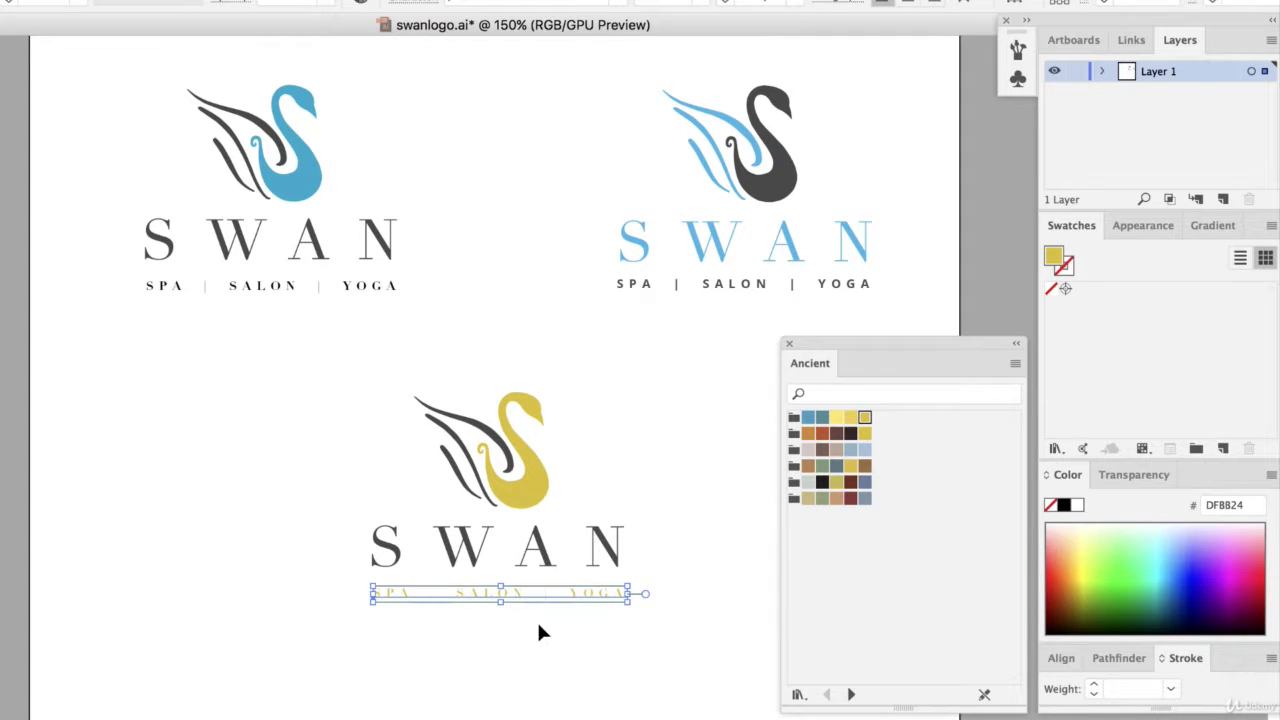
left_click(534, 624)
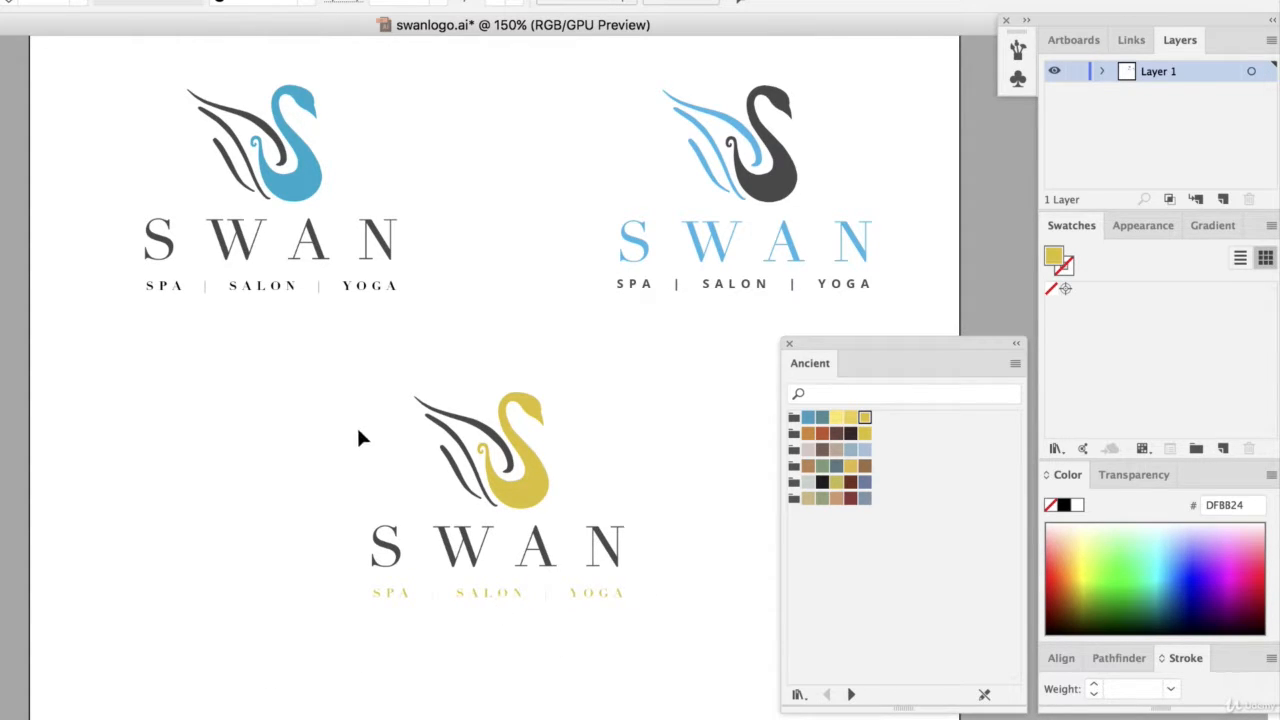
Move the complete gold logo directly below the blue-bodied swan logo.
left_click_drag(343, 409, 645, 625)
left_click_drag(587, 552, 363, 560)
left_click(465, 510)
Replace the gold logo's serif tagline with the sans-serif one from the blue-lettered logo, moving the old one aside, and colour it gold DFBB24.
left_click_drag(651, 134, 916, 327)
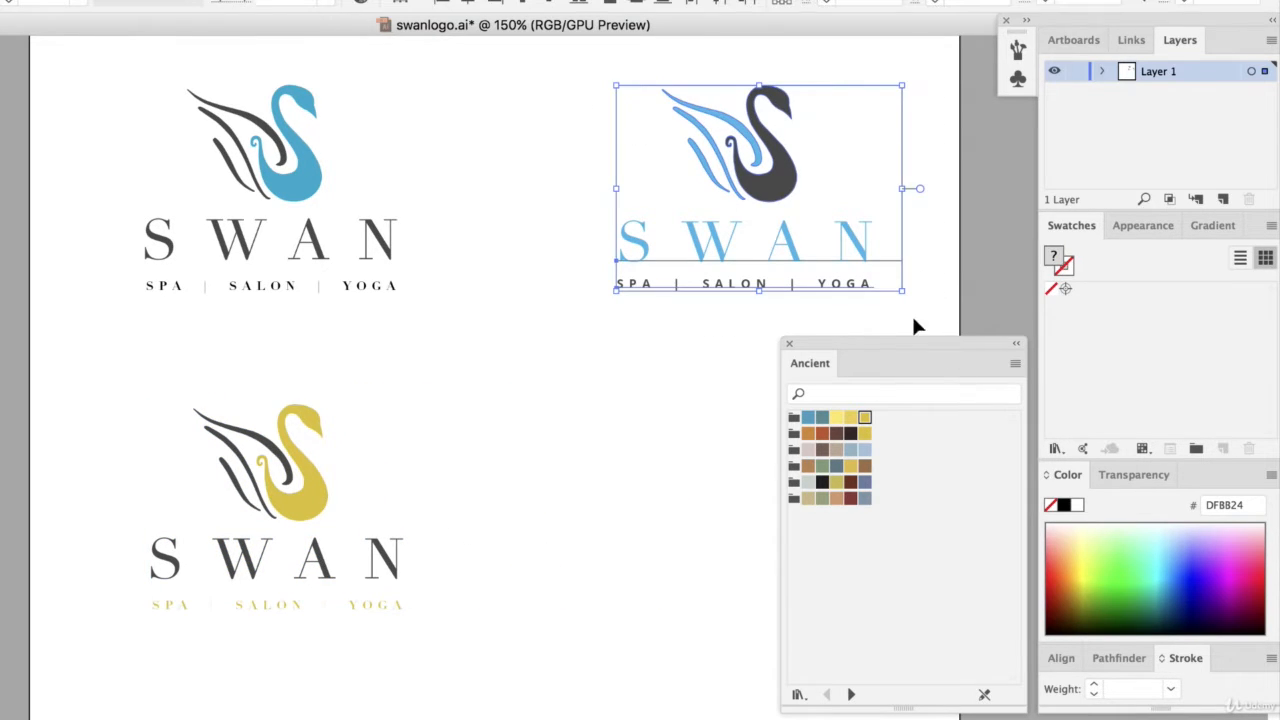
left_click(812, 316)
left_click_drag(694, 289, 263, 657)
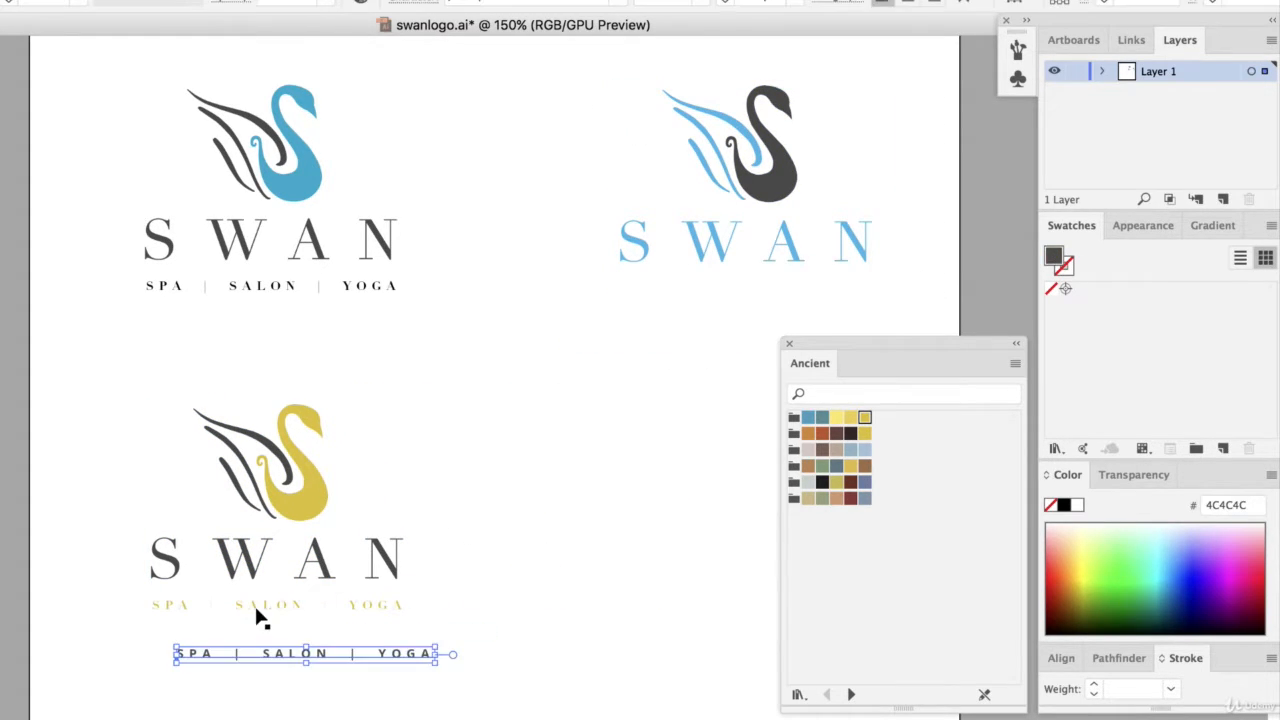
left_click_drag(257, 610, 487, 646)
left_click_drag(385, 653, 357, 601)
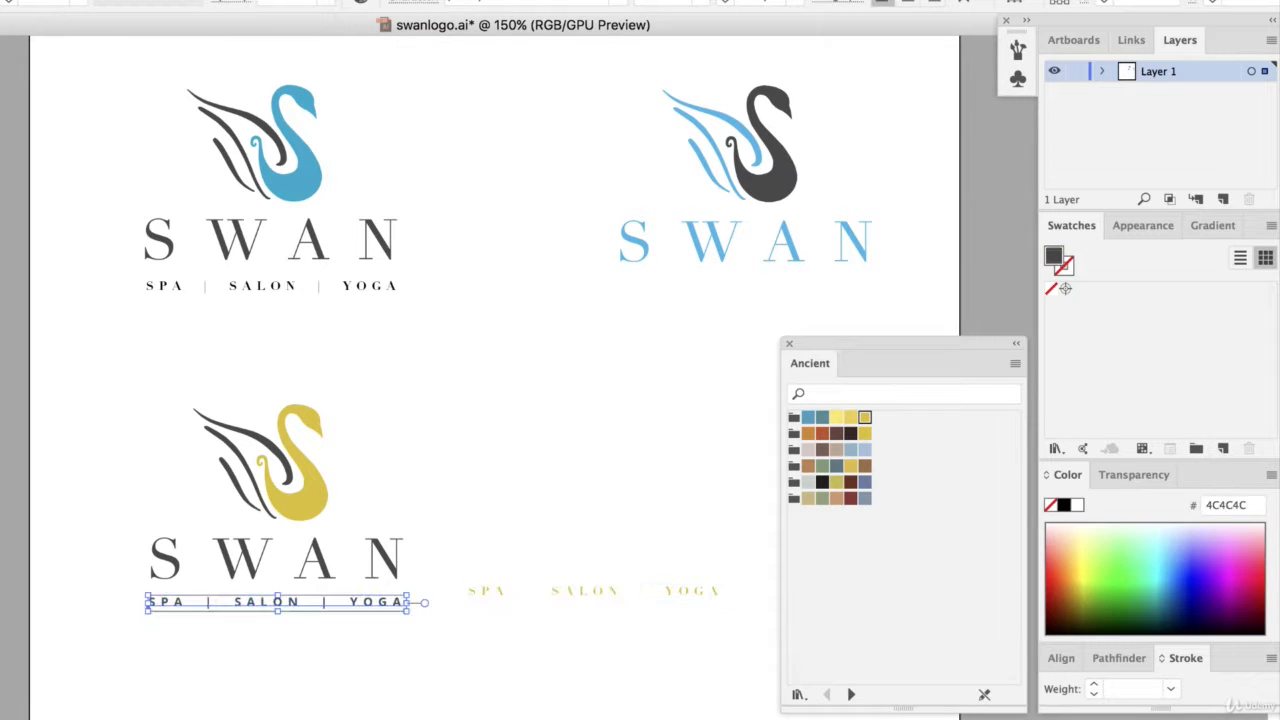
key("i")
left_click(300, 485)
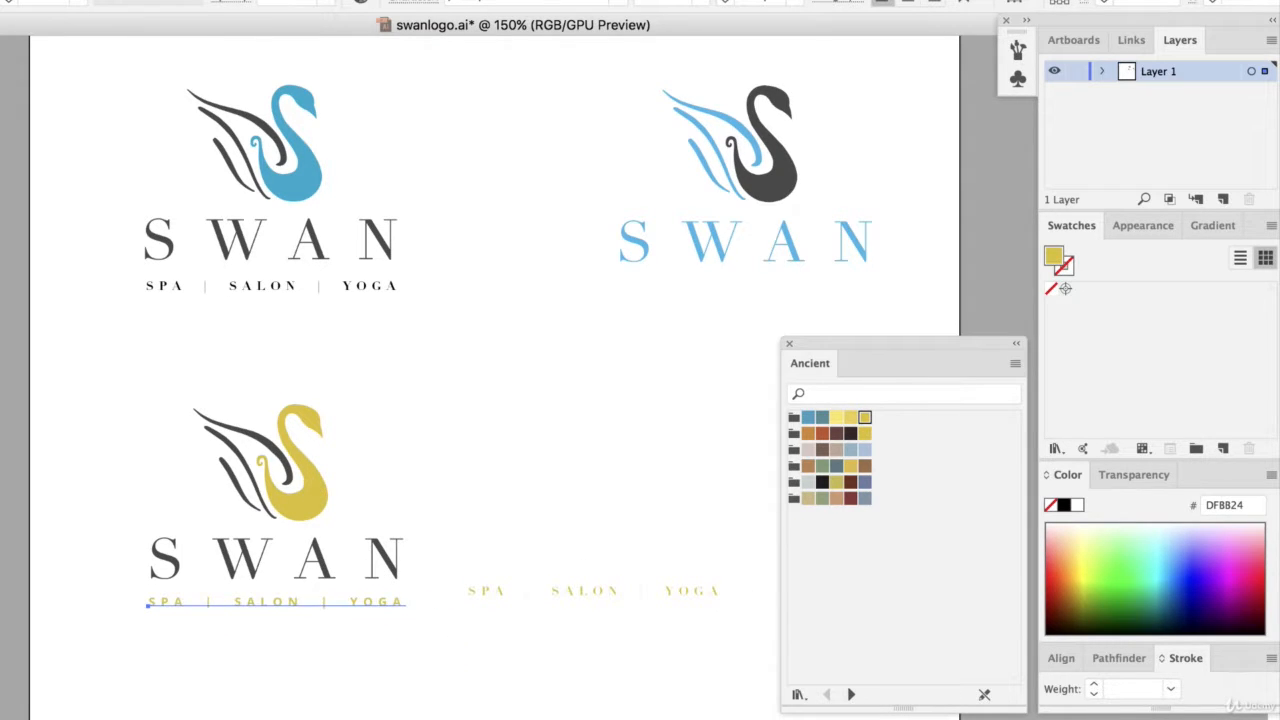
Delete the leftover gold serif SPA | SALON | YOGA tagline beside the gold logo.
key("v")
left_click(520, 594)
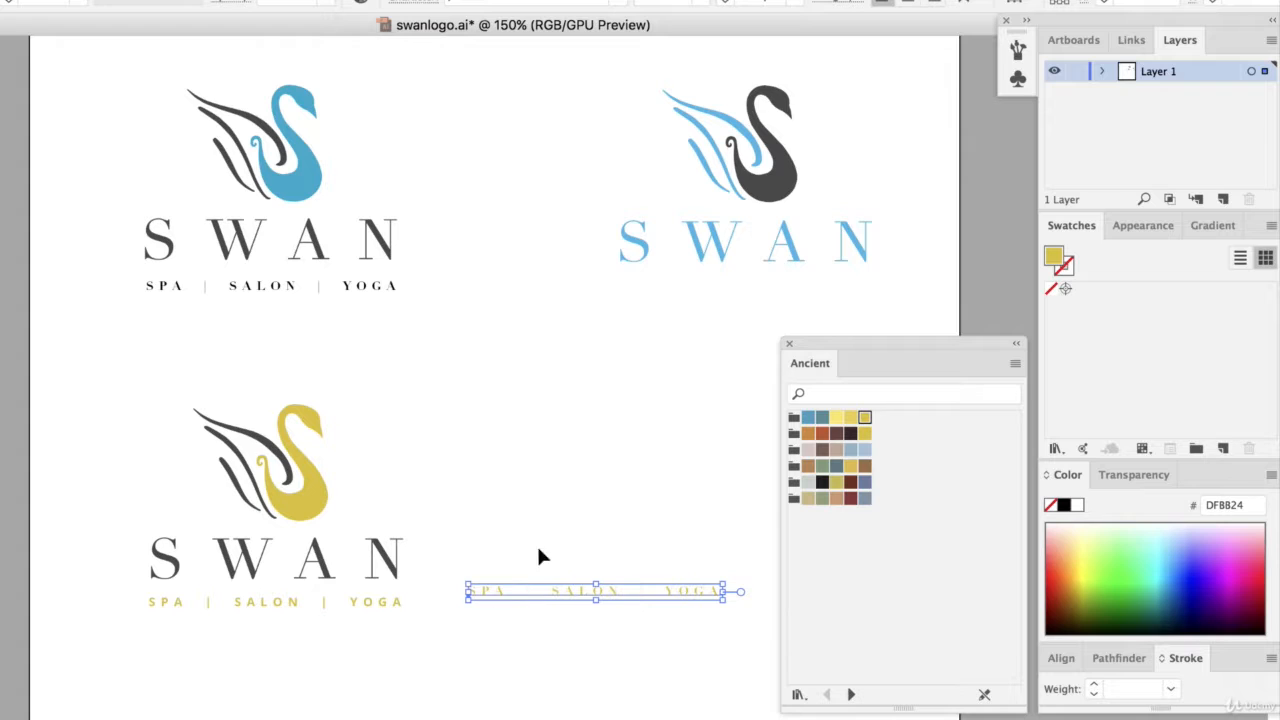
left_click(550, 612)
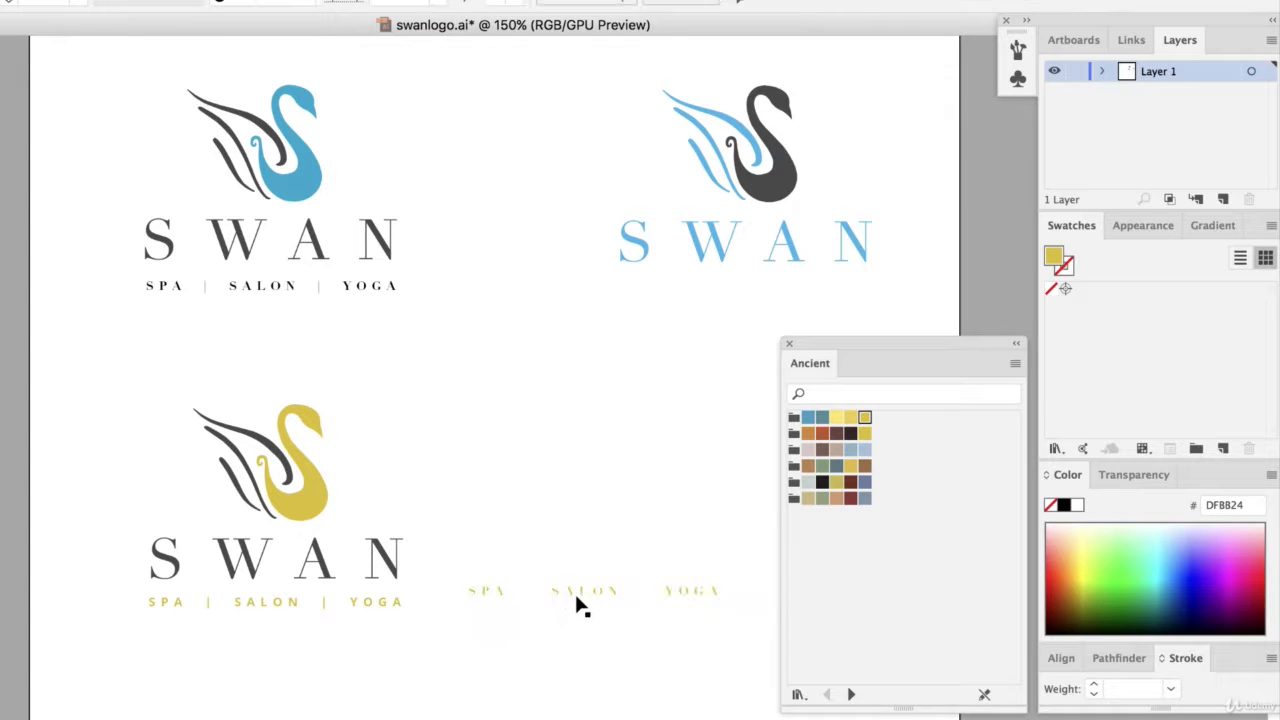
left_click(488, 596)
key("Delete")
Colour the gold logo's wing feathers and SWAN lettering slate 5C7782 from the Ancient swatches.
left_click_drag(114, 380, 476, 645)
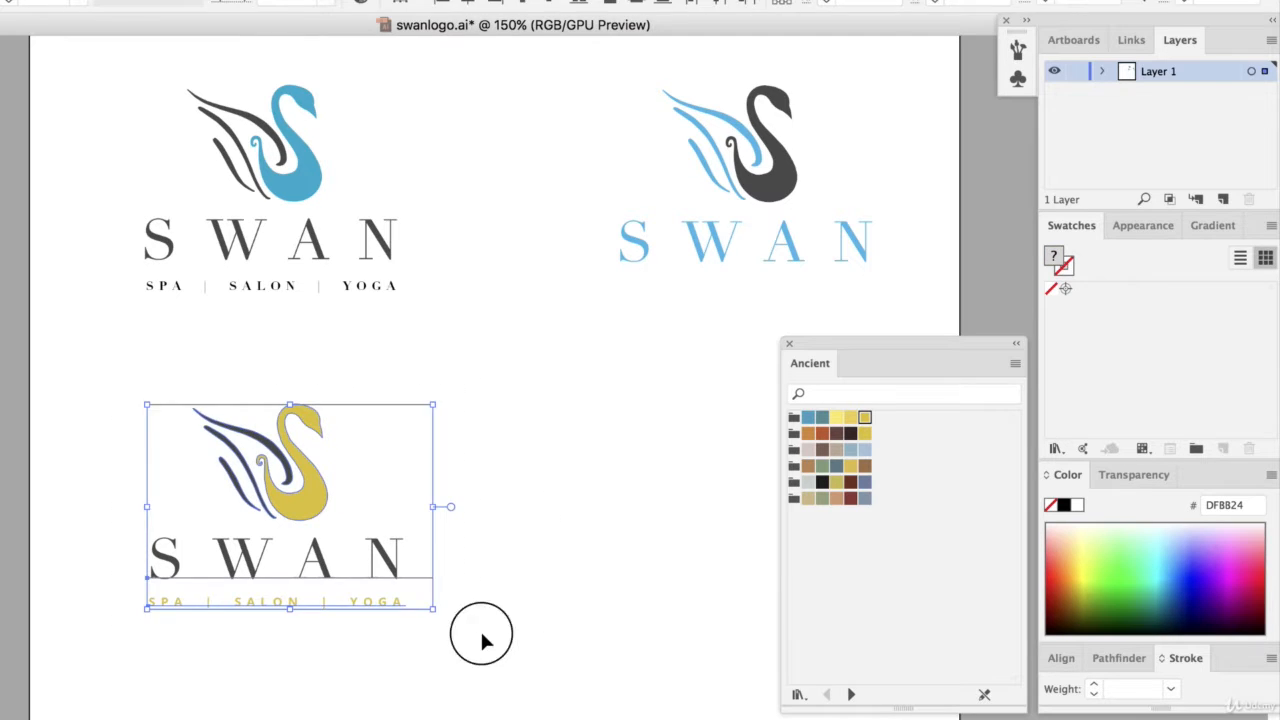
left_click(325, 550)
left_click(251, 440, "shift")
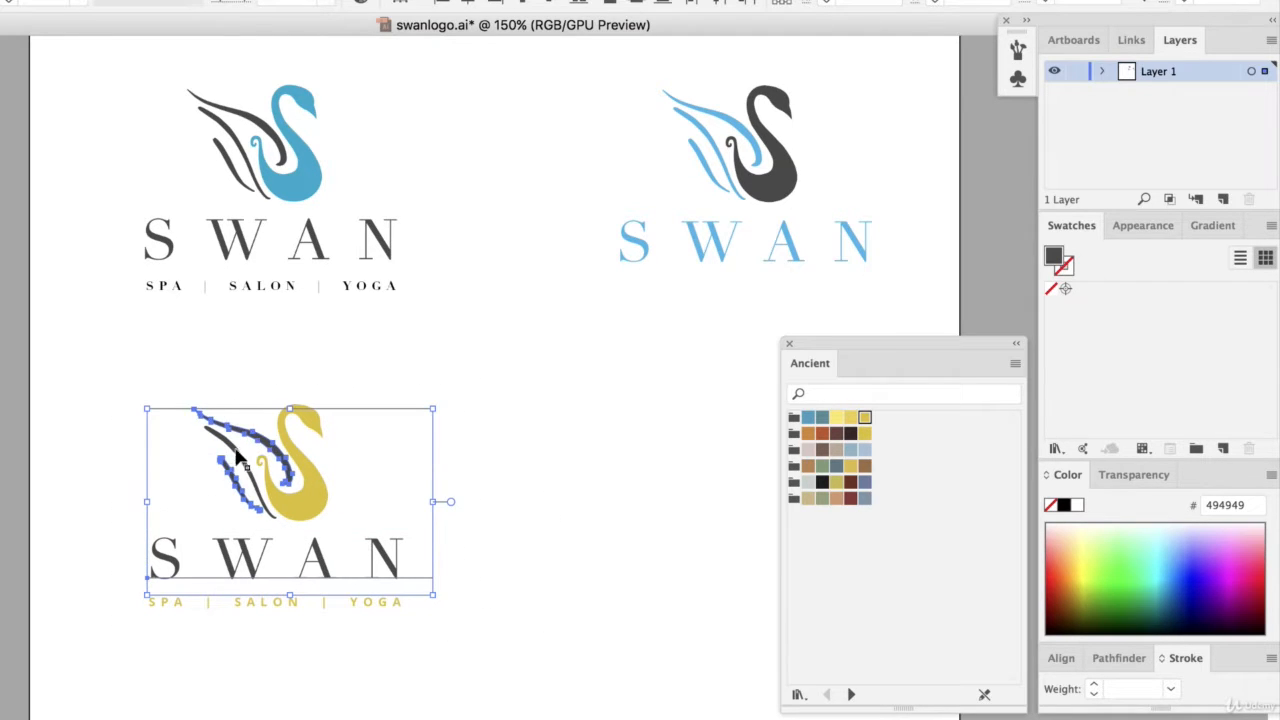
left_click(838, 468)
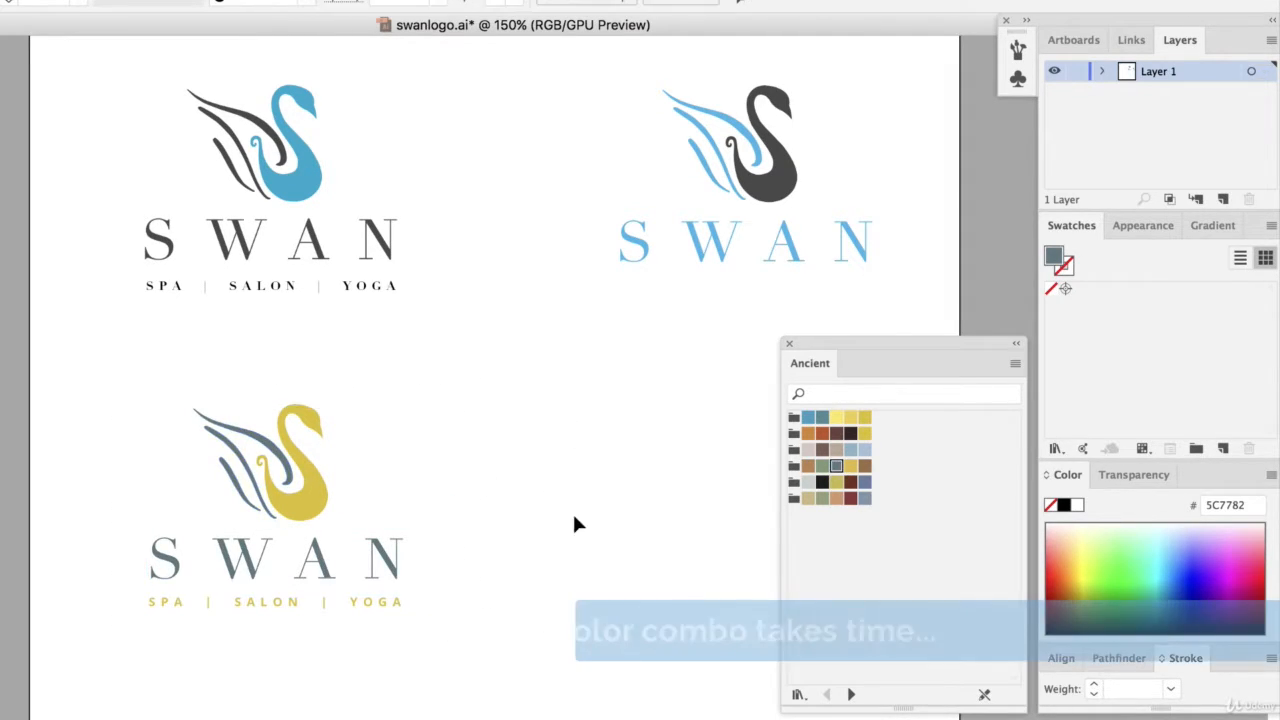
Colour the same logo's swan body and SPA | SALON | YOGA tagline light grey C6CDC9 from the Ancient swatches.
left_click(309, 490)
left_click(342, 604, "shift")
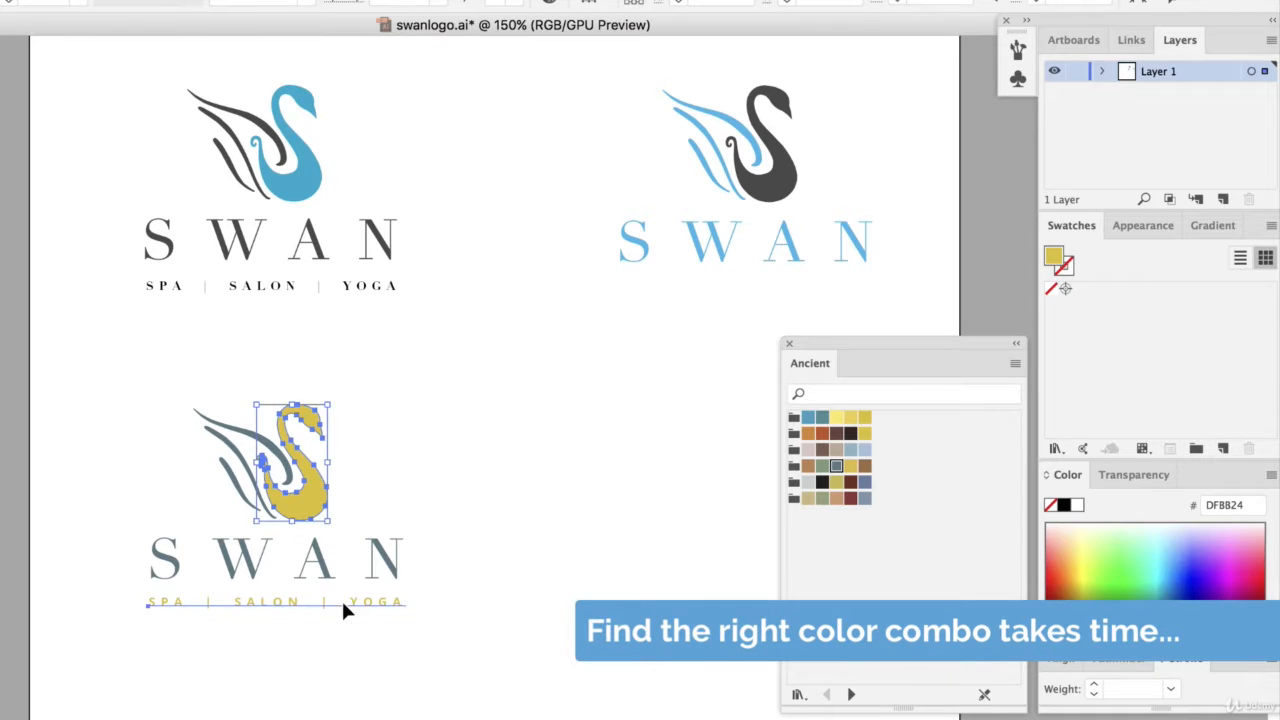
left_click(850, 466)
left_click(822, 466)
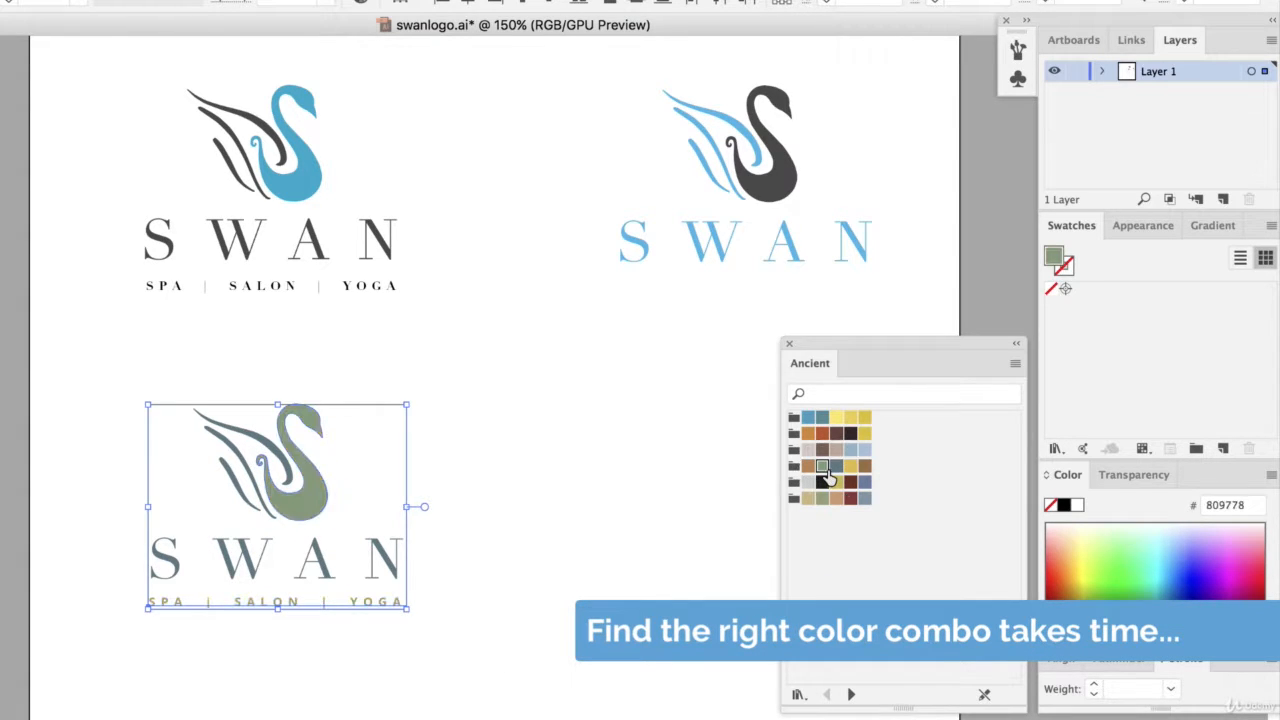
left_click(808, 482)
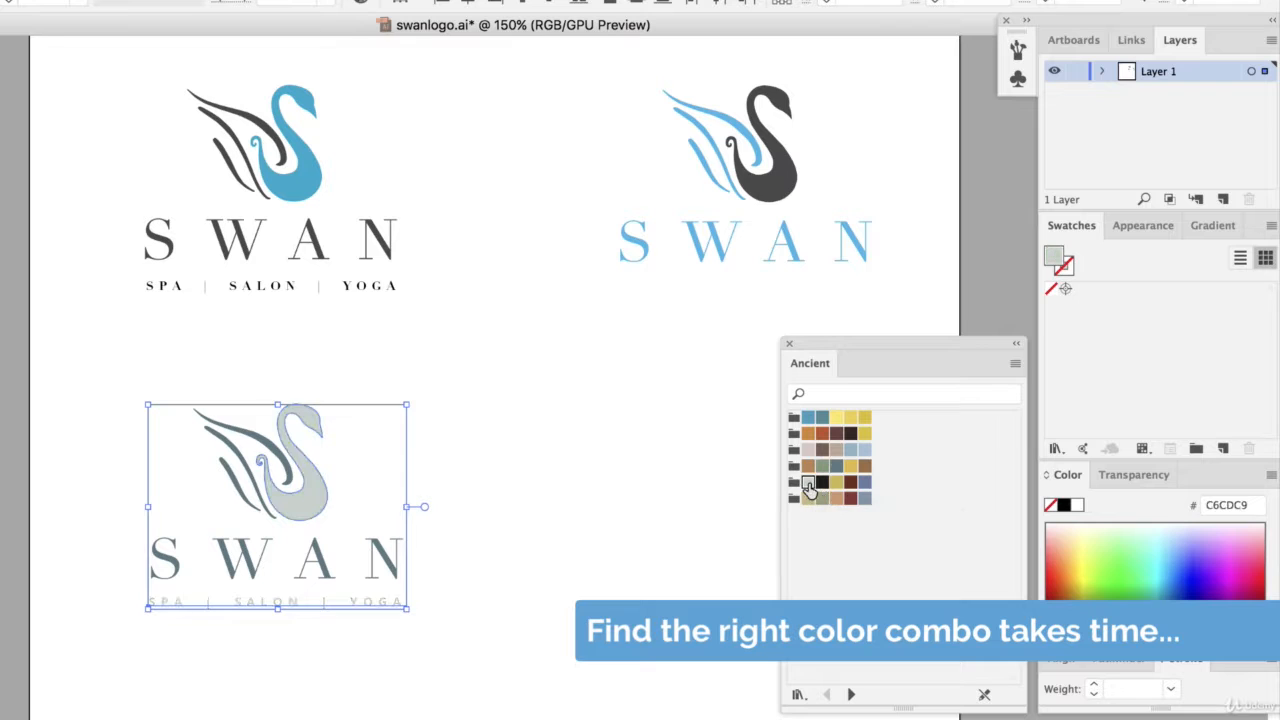
left_click(508, 684)
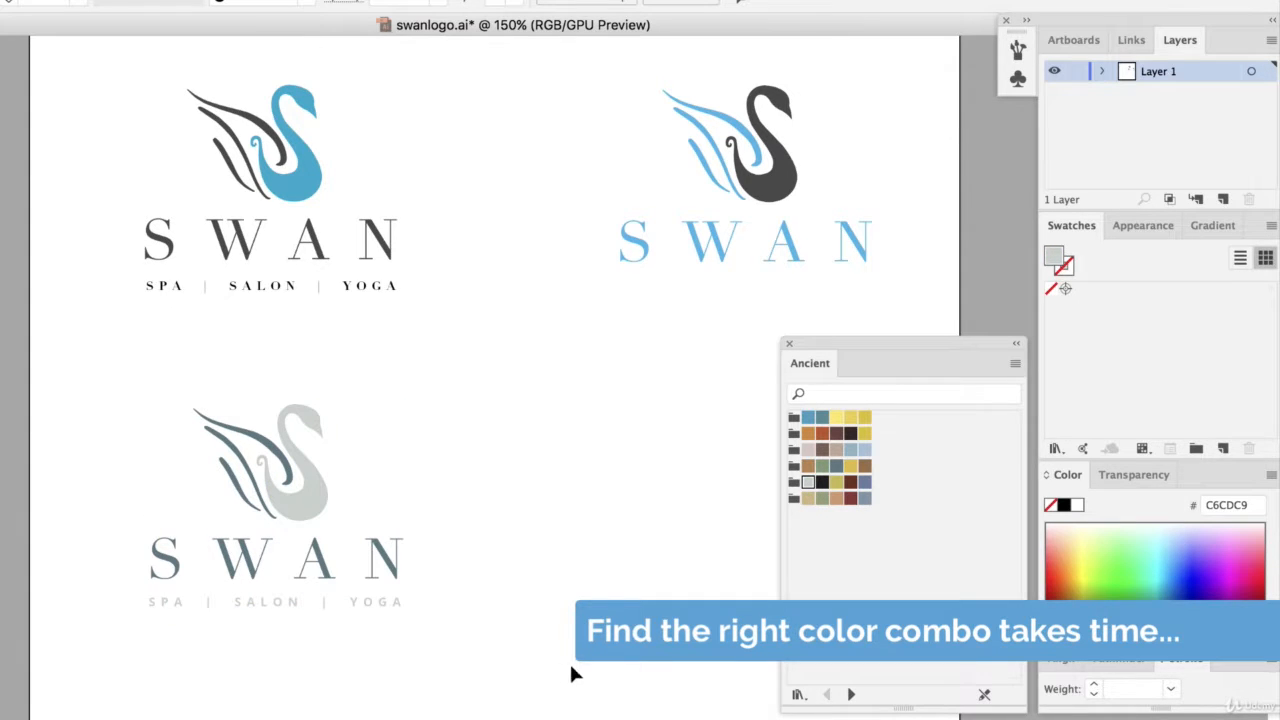
Duplicate the complete grey logo alongside itself, below the blue-lettered logo.
left_click_drag(104, 392, 488, 612)
left_click_drag(328, 573, 750, 566)
scroll(628, 407, "right", 5)
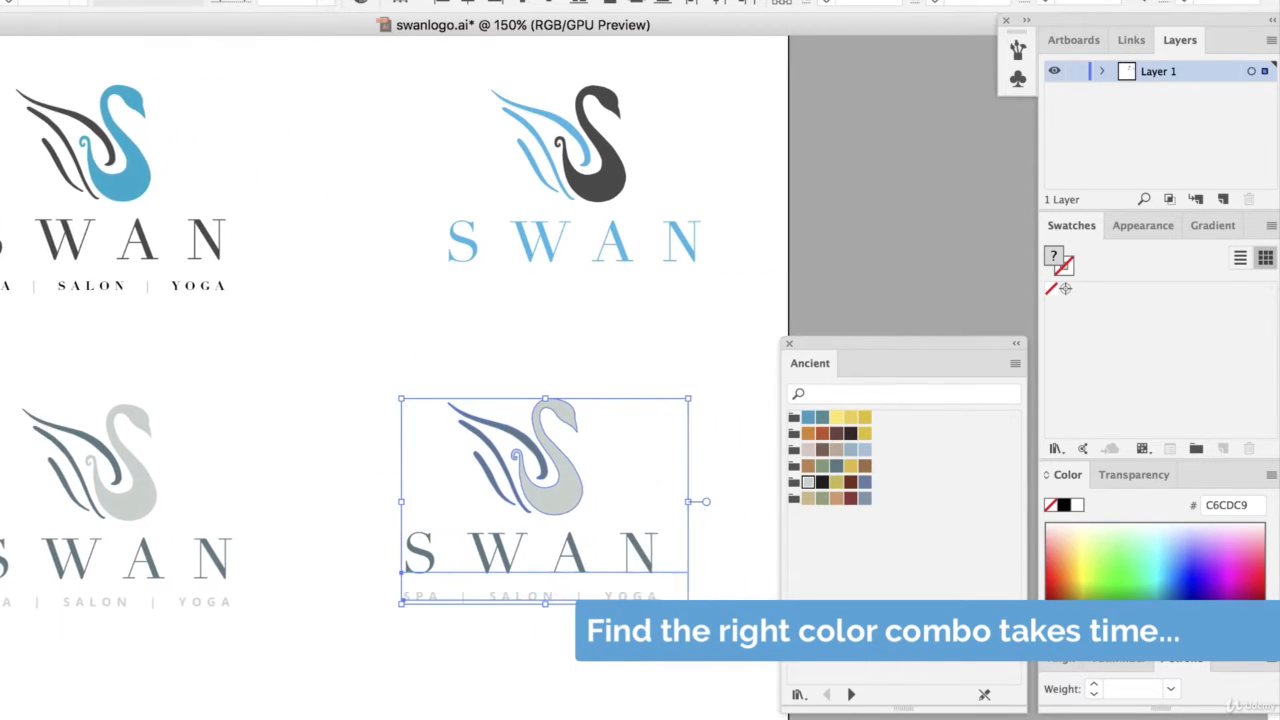
left_click(628, 407)
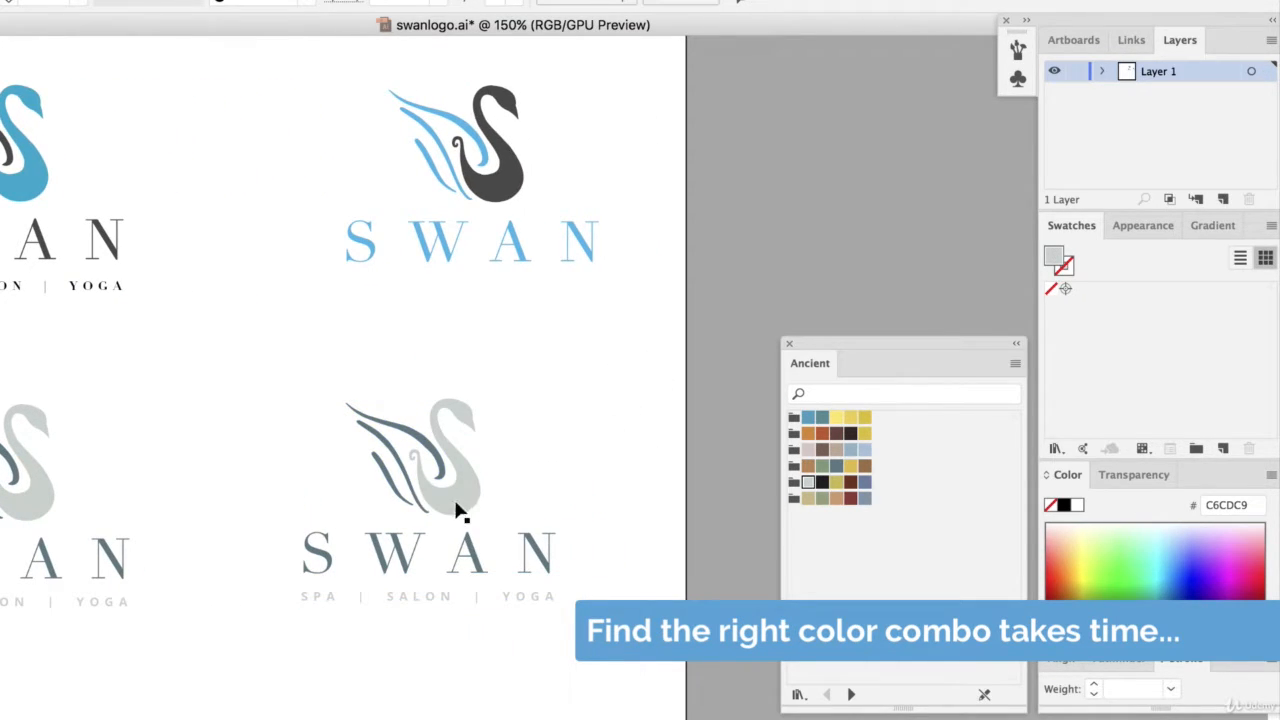
Colour the copied logo's wing feathers and SWAN lettering light blue A3BFD9.
left_click(443, 555)
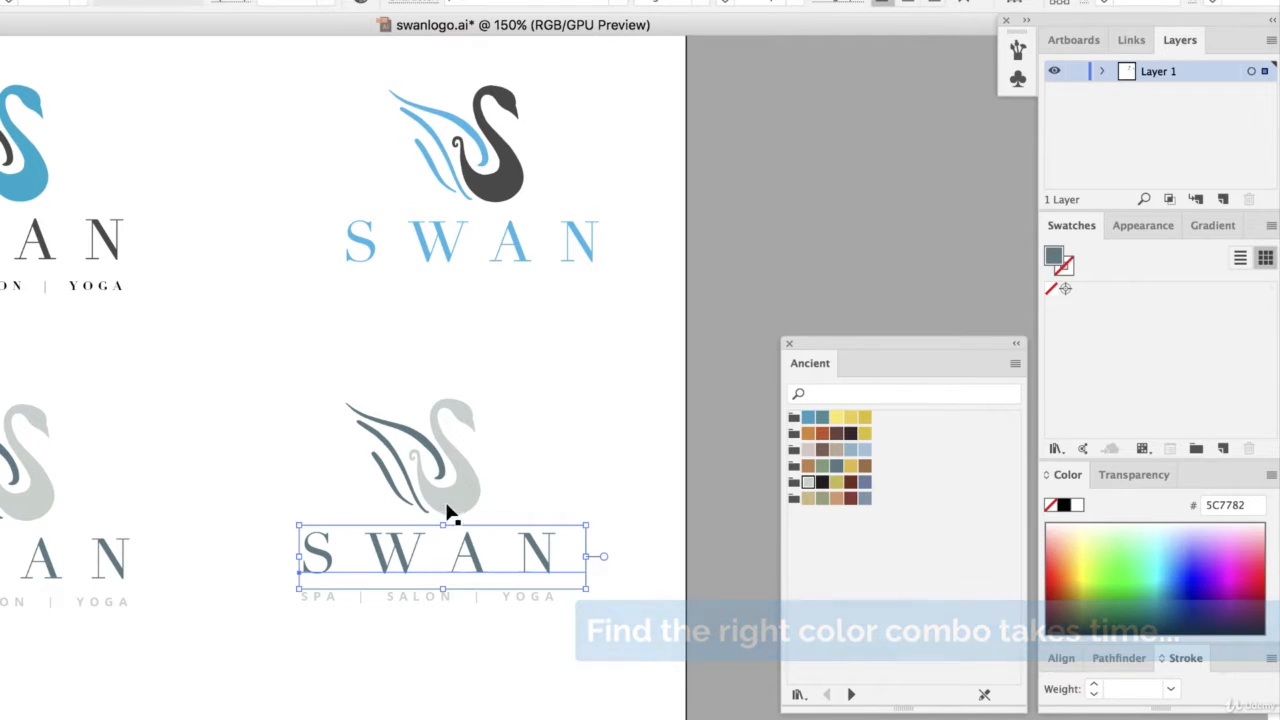
left_click(392, 452, "shift")
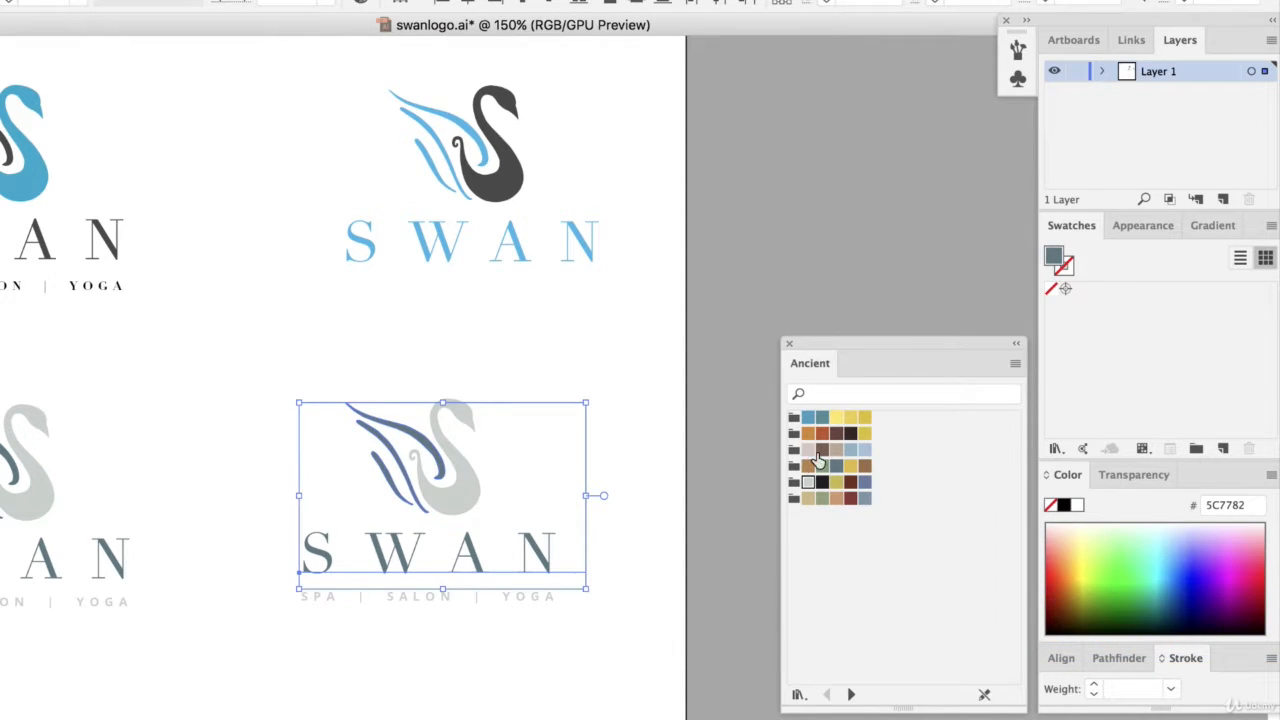
left_click(864, 449)
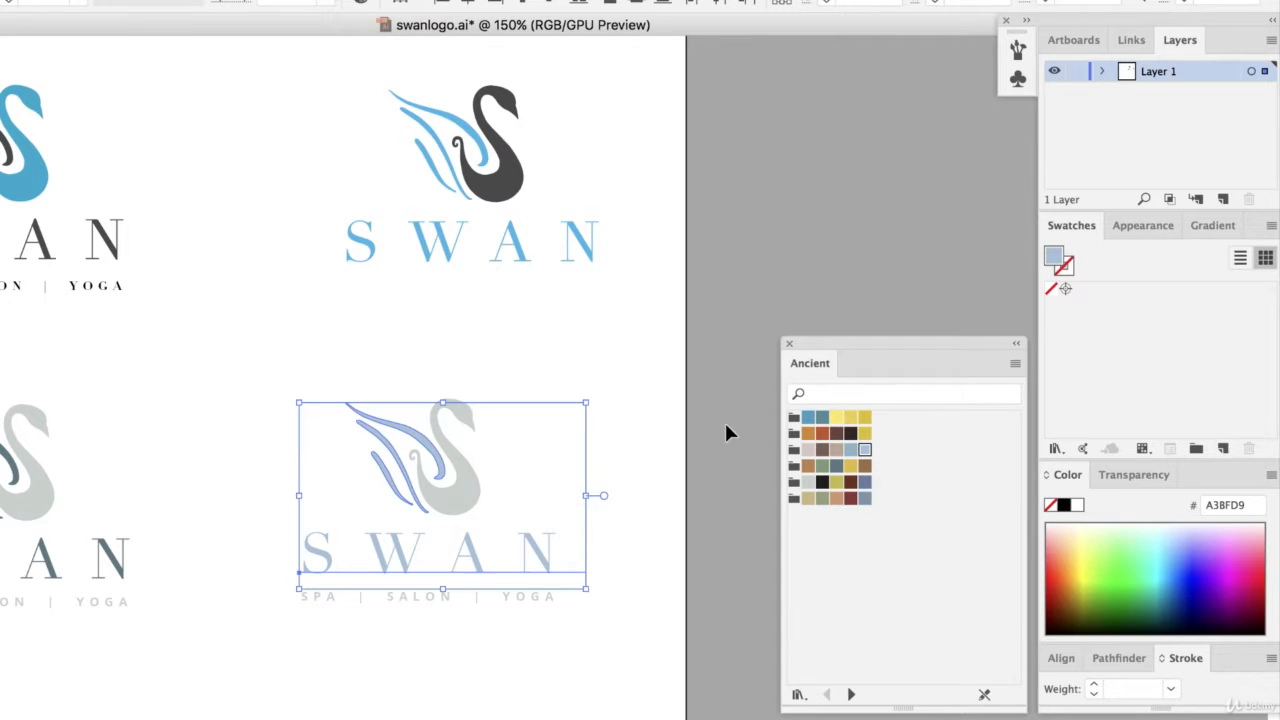
left_click(496, 466)
Colour the copied logo's swan body and tagline gold DFBB24.
left_click(480, 500)
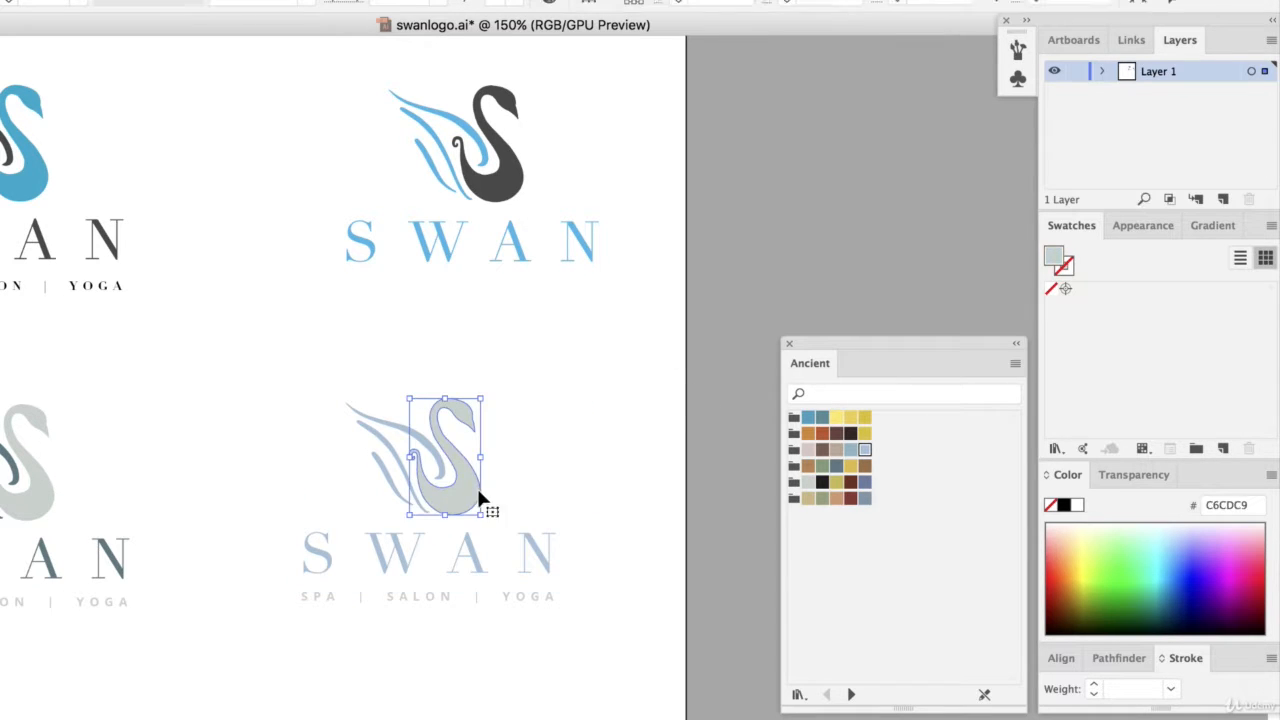
left_click(521, 597, "shift")
left_click(836, 417)
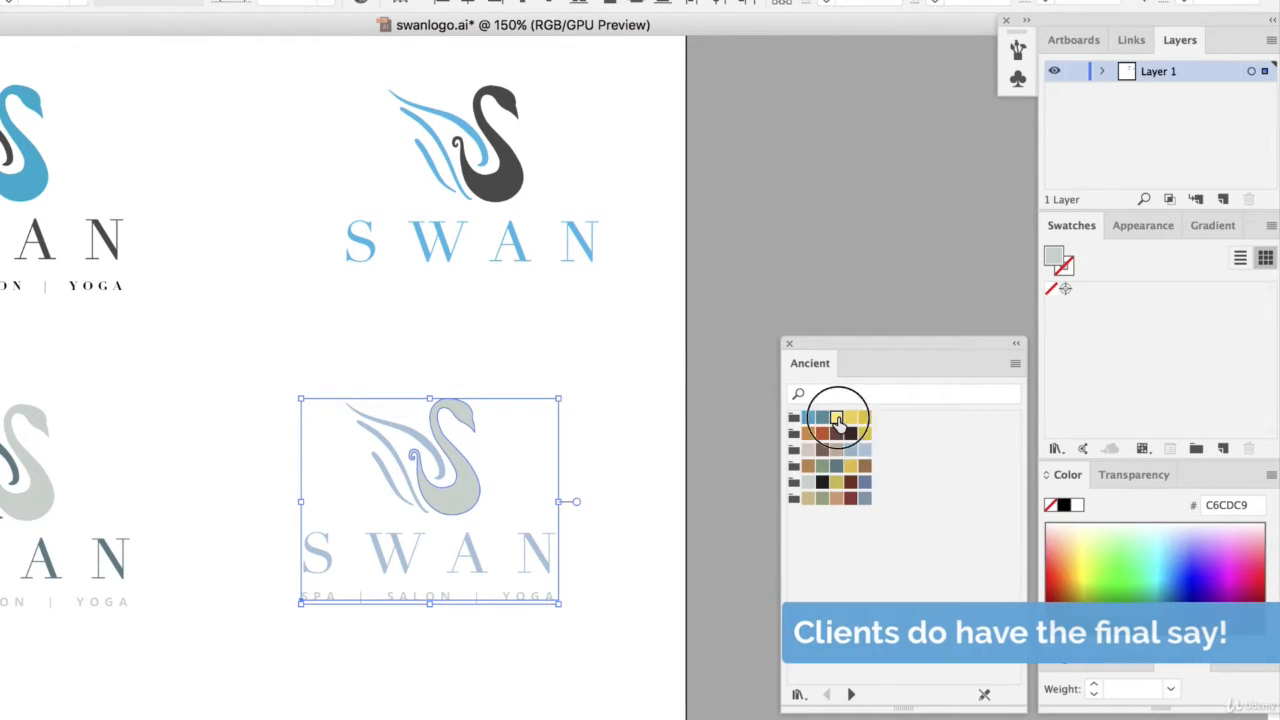
left_click(865, 420)
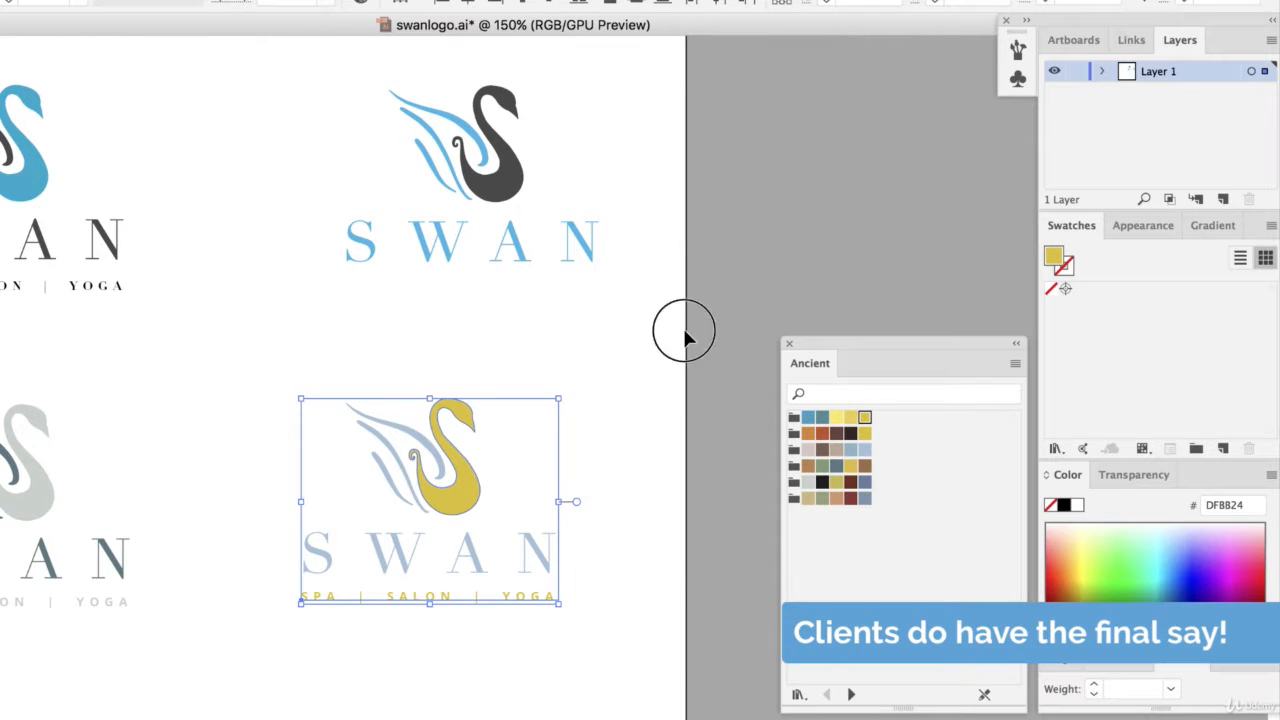
left_click(670, 570)
scroll(364, 377, "left", 3)
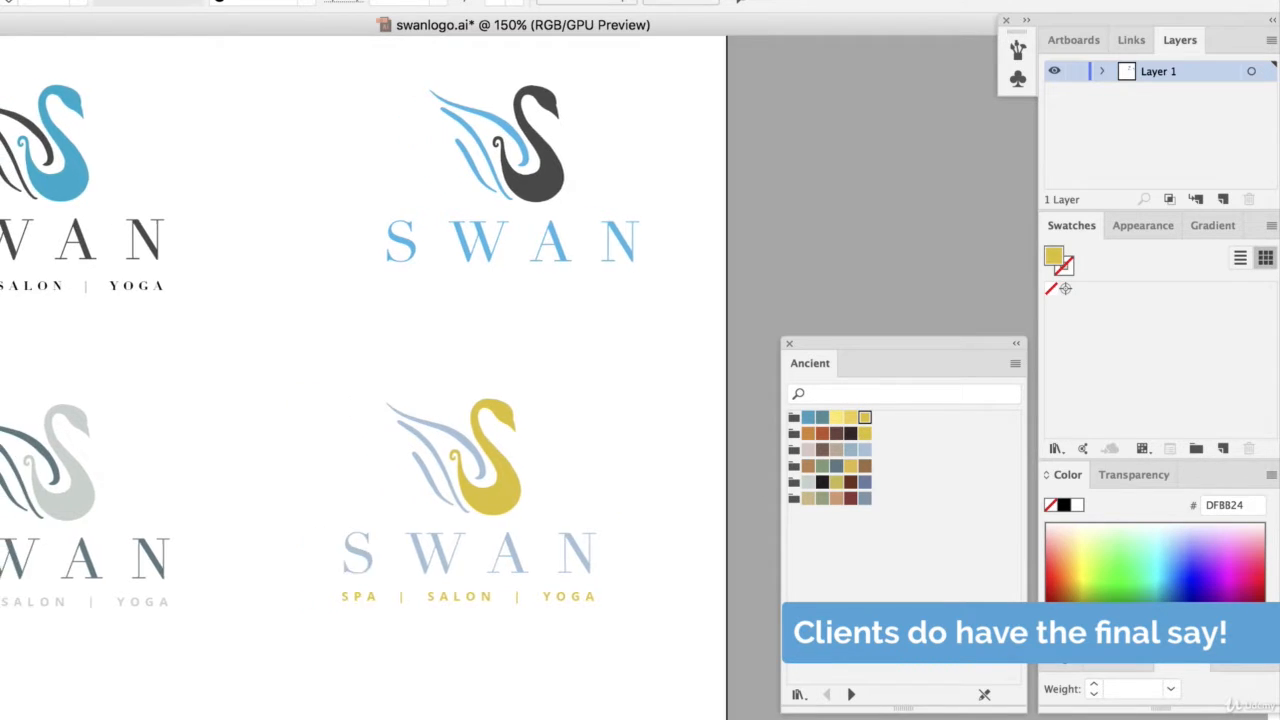
scroll(483, 300, "left", 1)
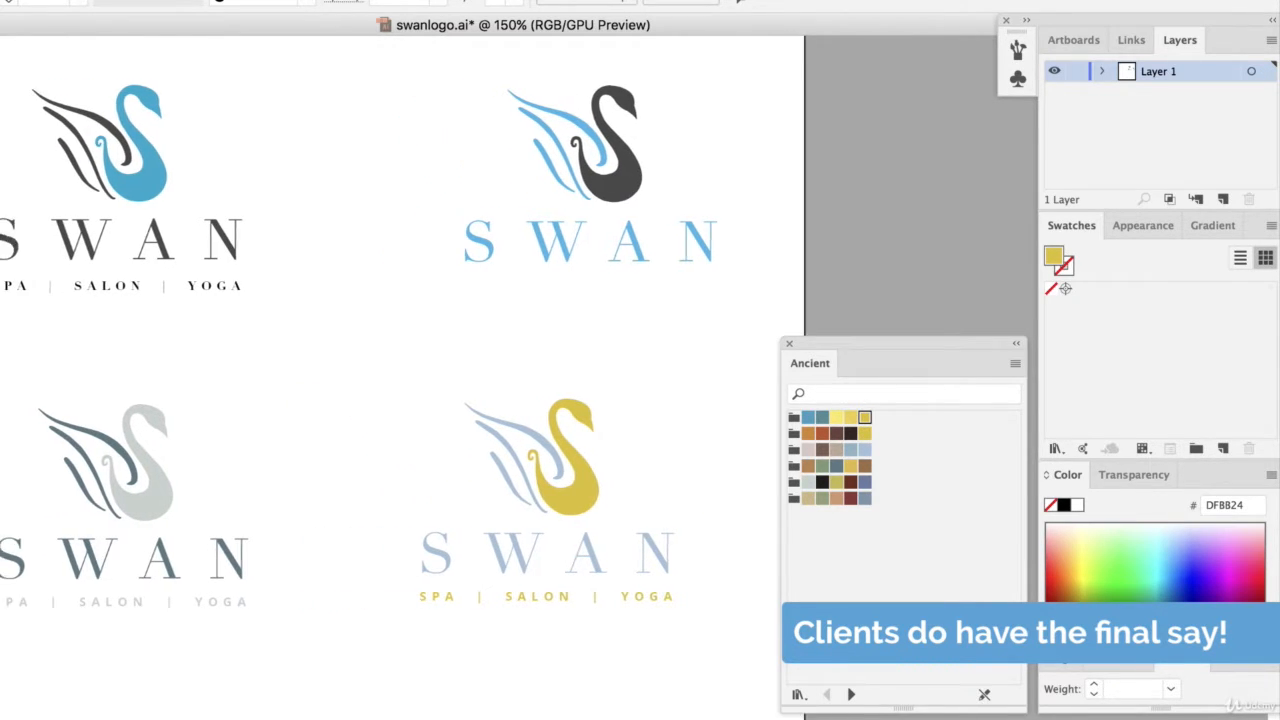
Delete the blue-lettered logo and move the blue-bodied logo off the artboard into the grey canvas beside it.
left_click_drag(421, 83, 697, 296)
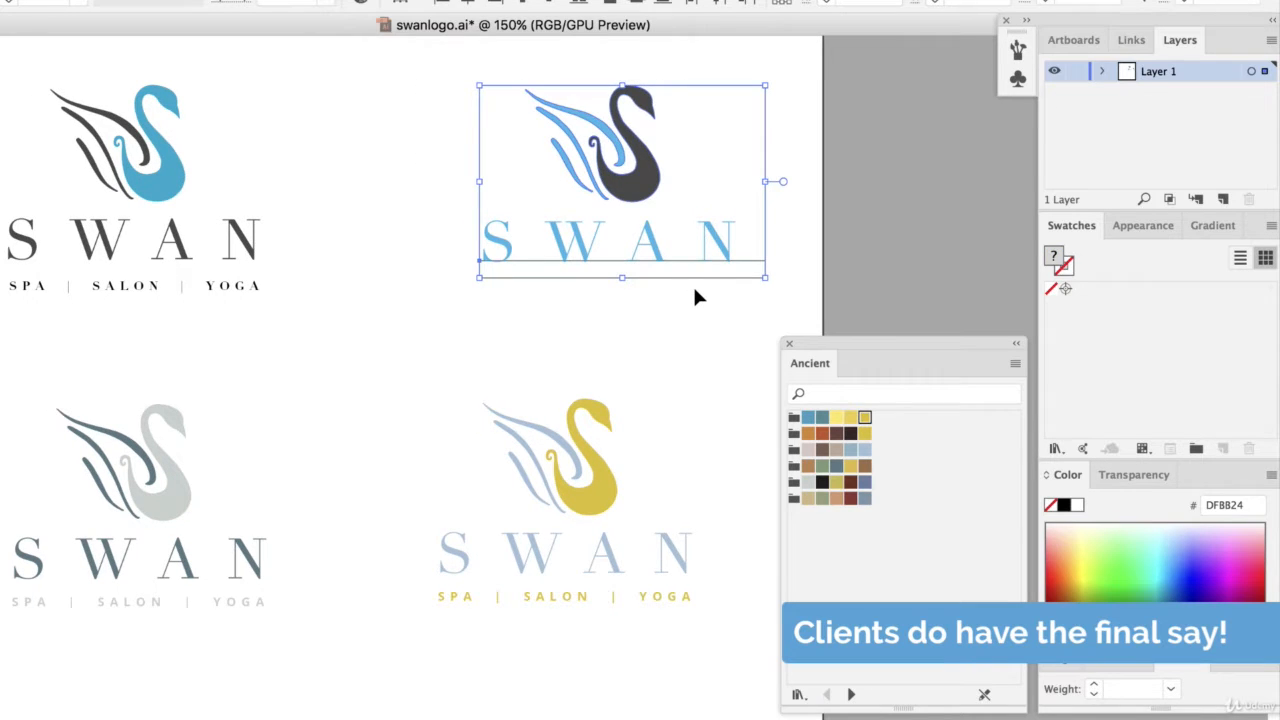
key("Delete")
left_click_drag(2, 84, 208, 298)
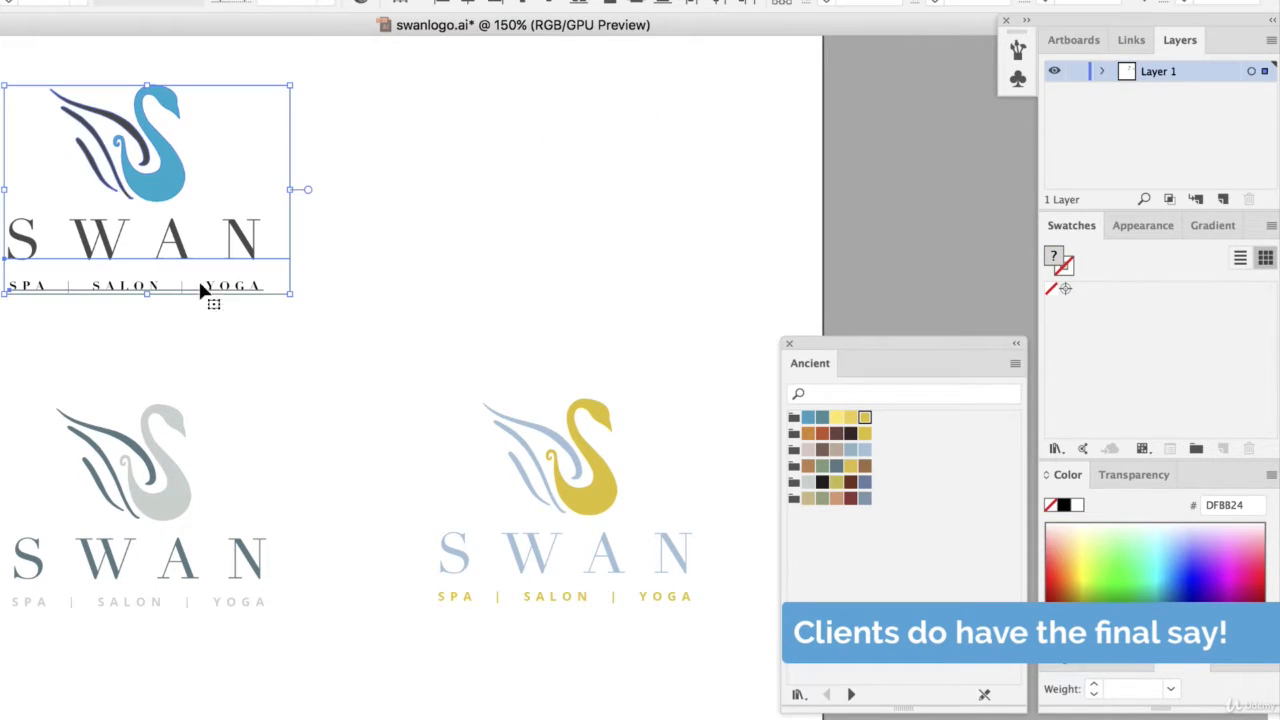
left_click_drag(42, 243, 972, 208)
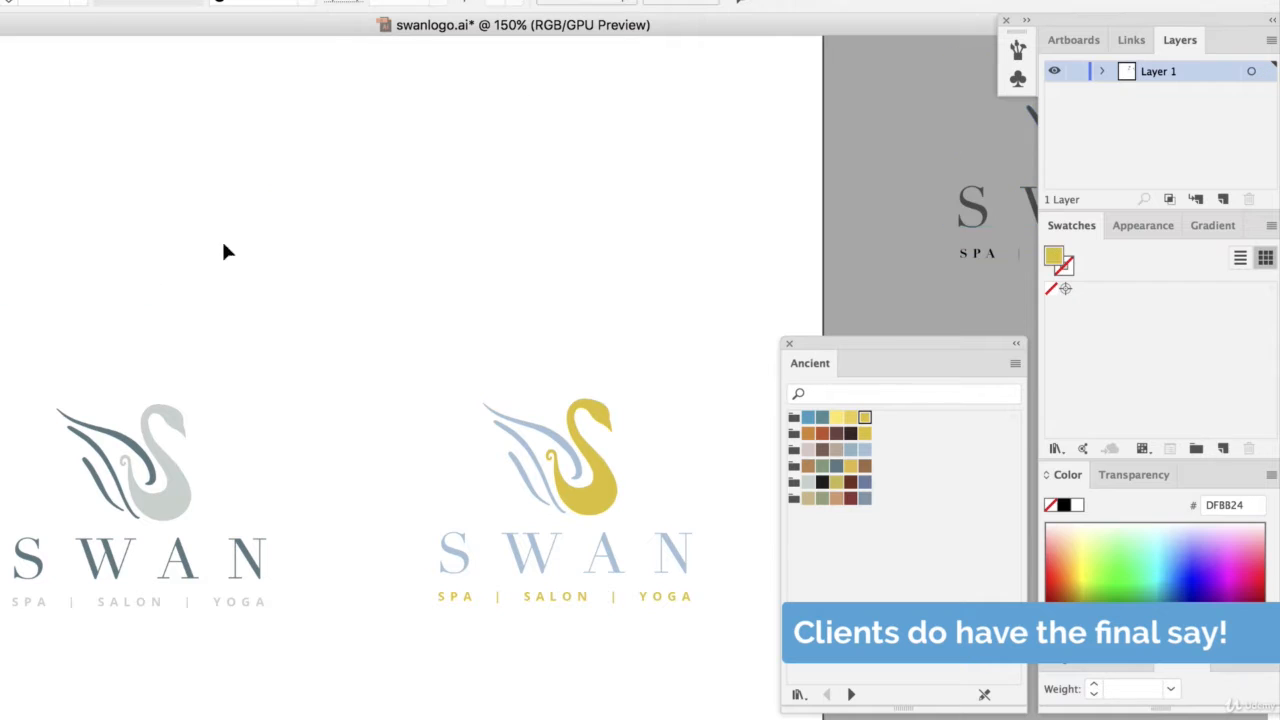
Move the grey logo and the gold-and-light-blue logo together up to the top of the artboard.
left_click_drag(18, 276, 620, 625)
left_click_drag(605, 488, 612, 206)
left_click(766, 136)
Duplicate both logos together as a second row directly below the originals.
left_click_drag(8, 86, 737, 350)
left_click_drag(565, 203, 612, 528)
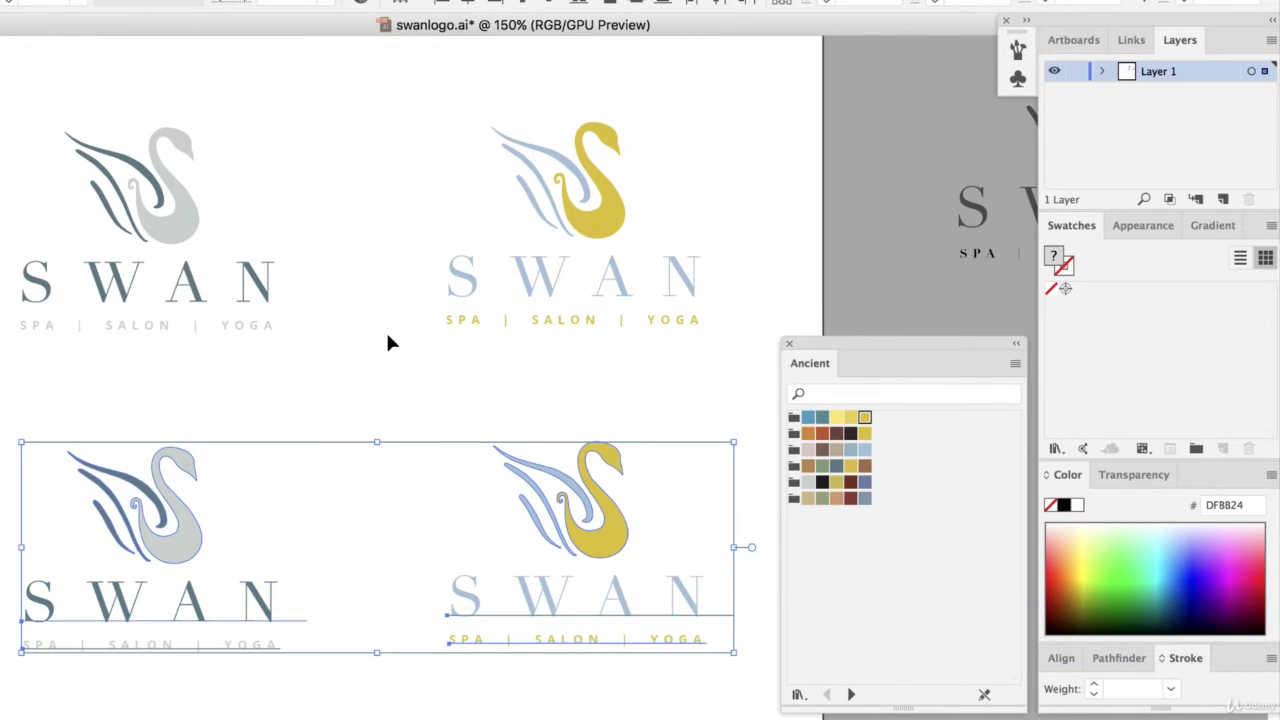
left_click(457, 454)
scroll(411, 378, "left", 3)
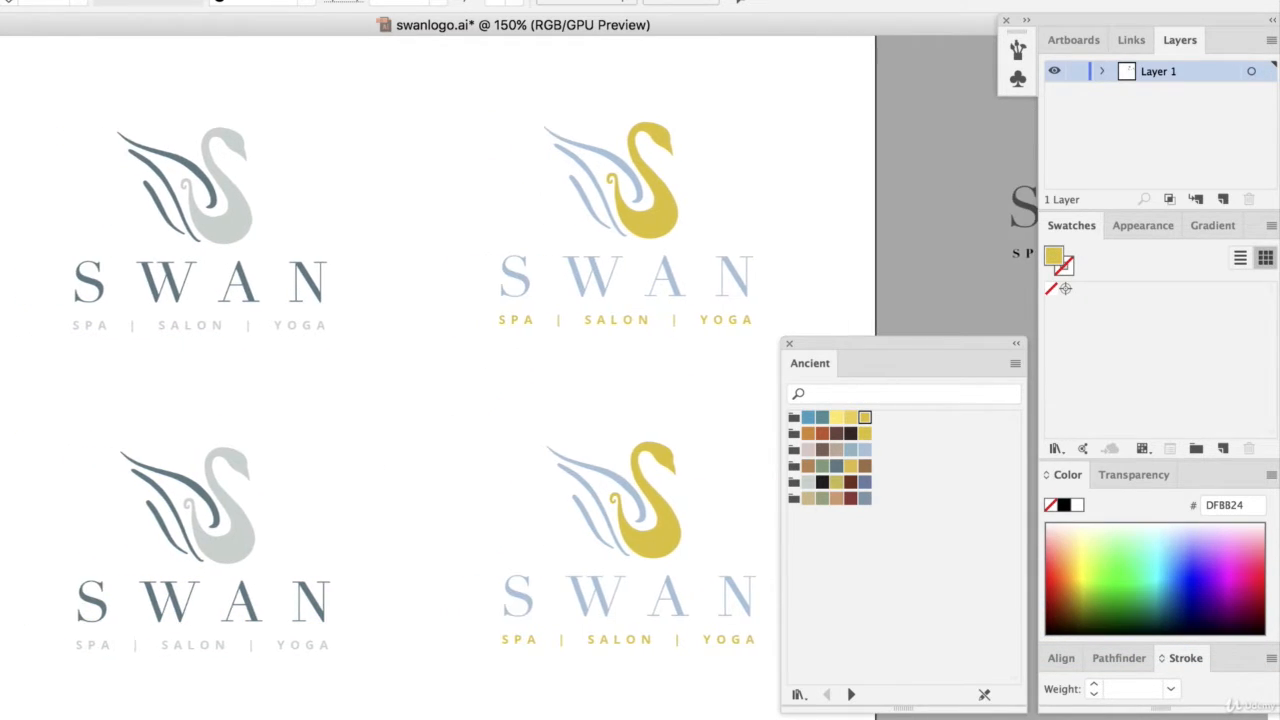
Try slate 5C7782 and light blue A3BFD9 on the swan body of the second-row grey logo.
left_click_drag(877, 360, 977, 309)
left_click(247, 525)
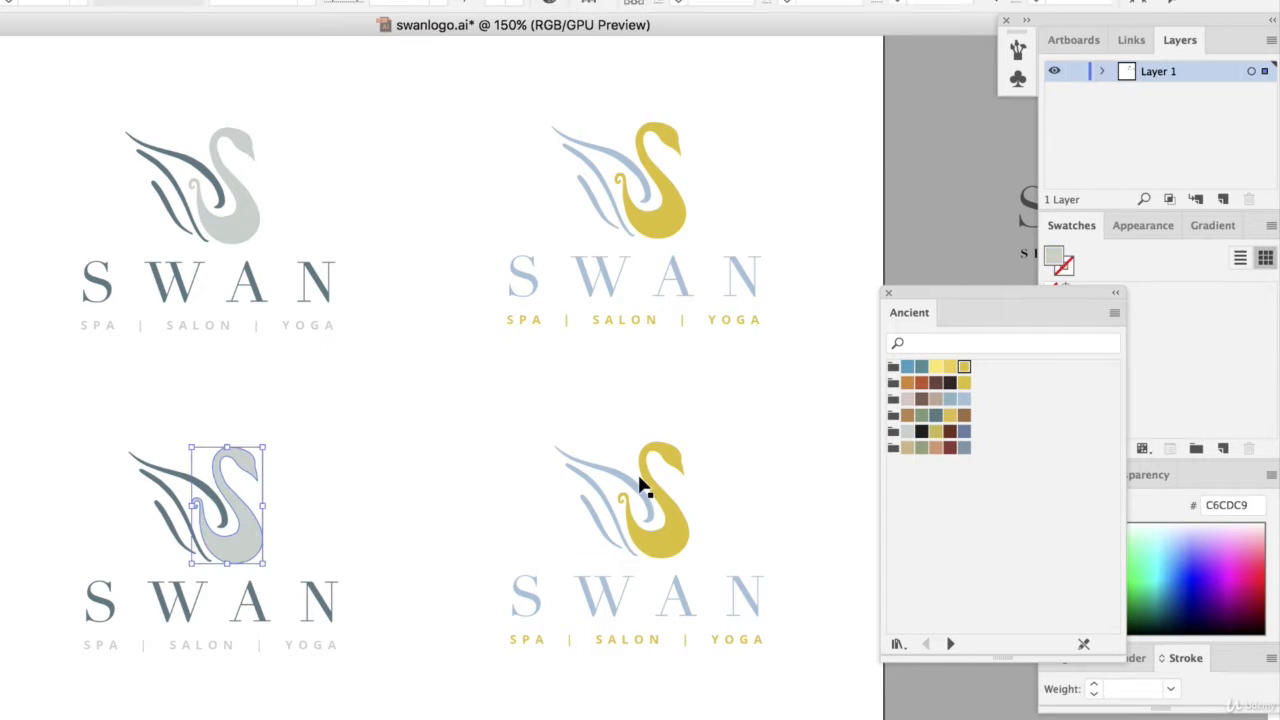
left_click(943, 415)
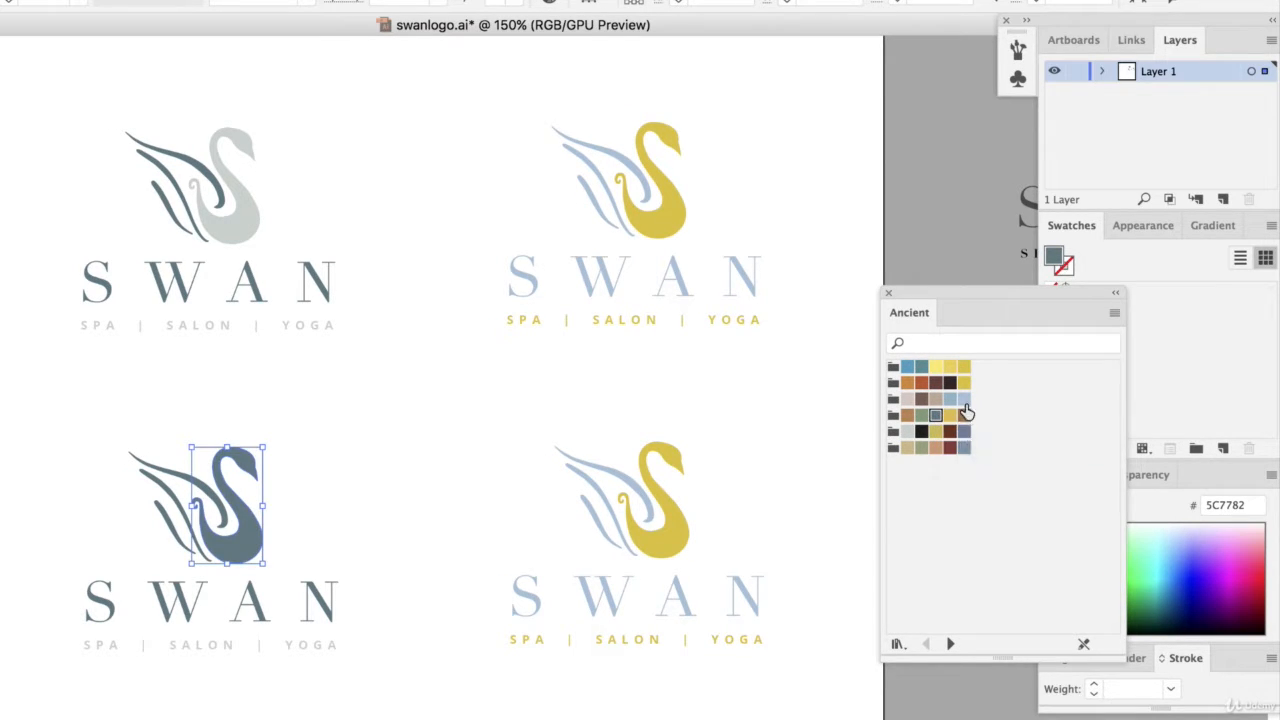
left_click(963, 399)
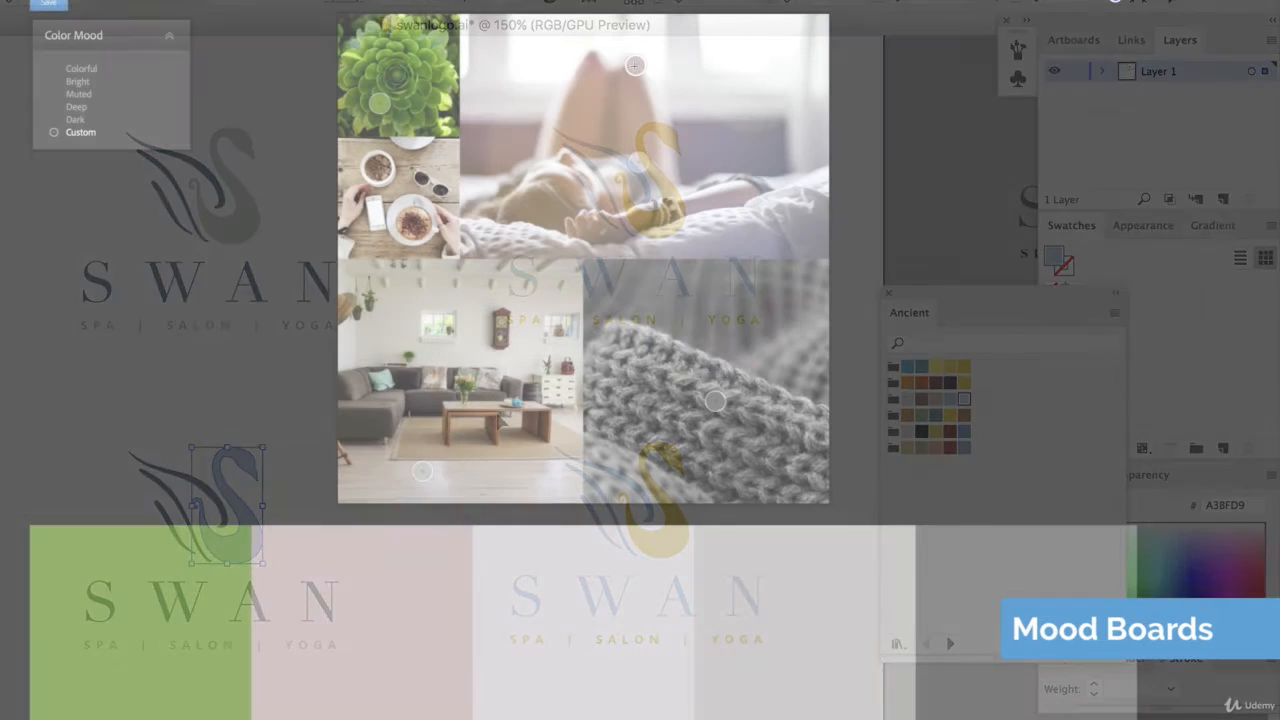
In the Color Mood palette tool, resample a skin tone from the mood board's bedroom photo and a green from its succulent photo.
left_click_drag(634, 70, 672, 135)
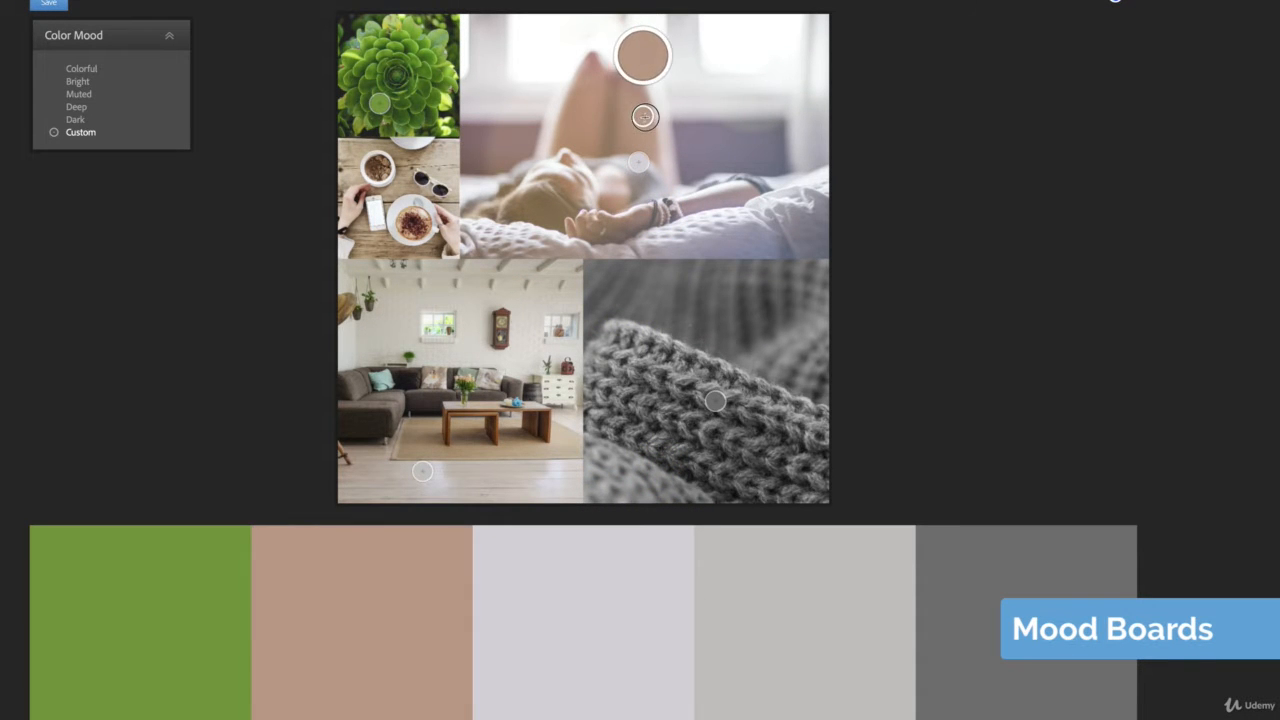
left_click_drag(379, 103, 432, 106)
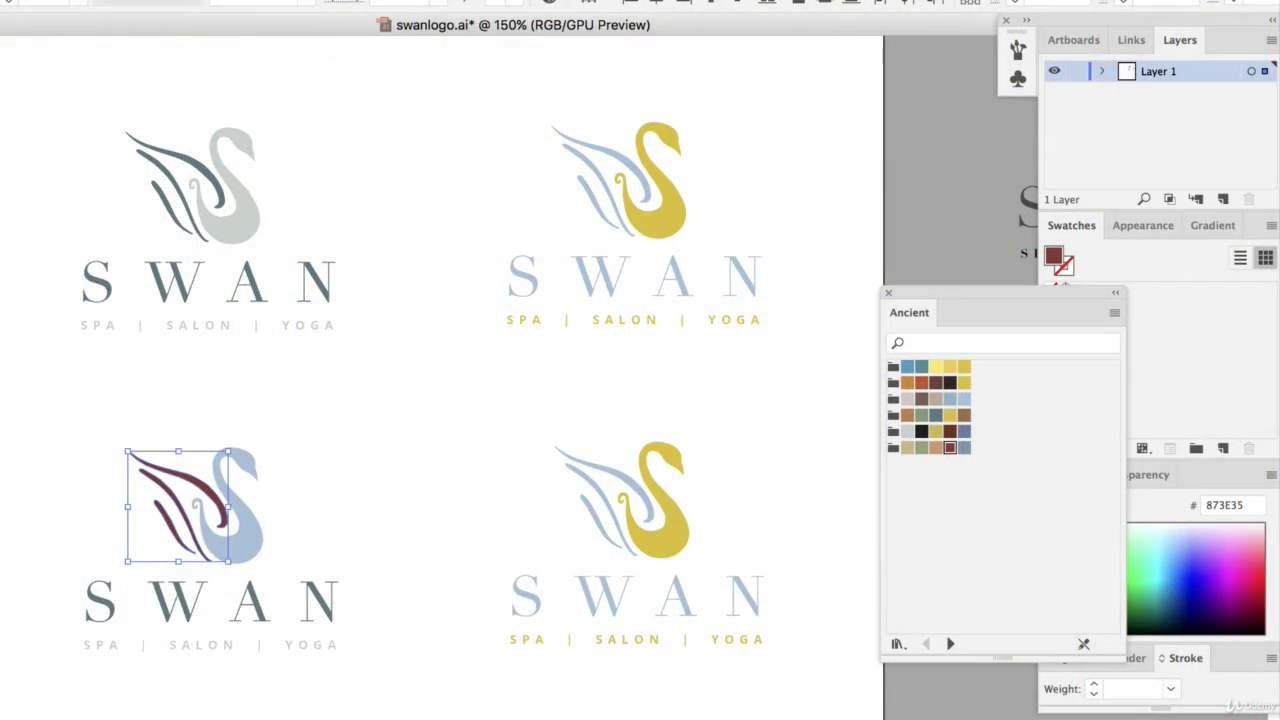
Back in Illustrator, try brown 6A463B on the wing feathers of the light-blue-bodied swan in the second row.
left_click(933, 383)
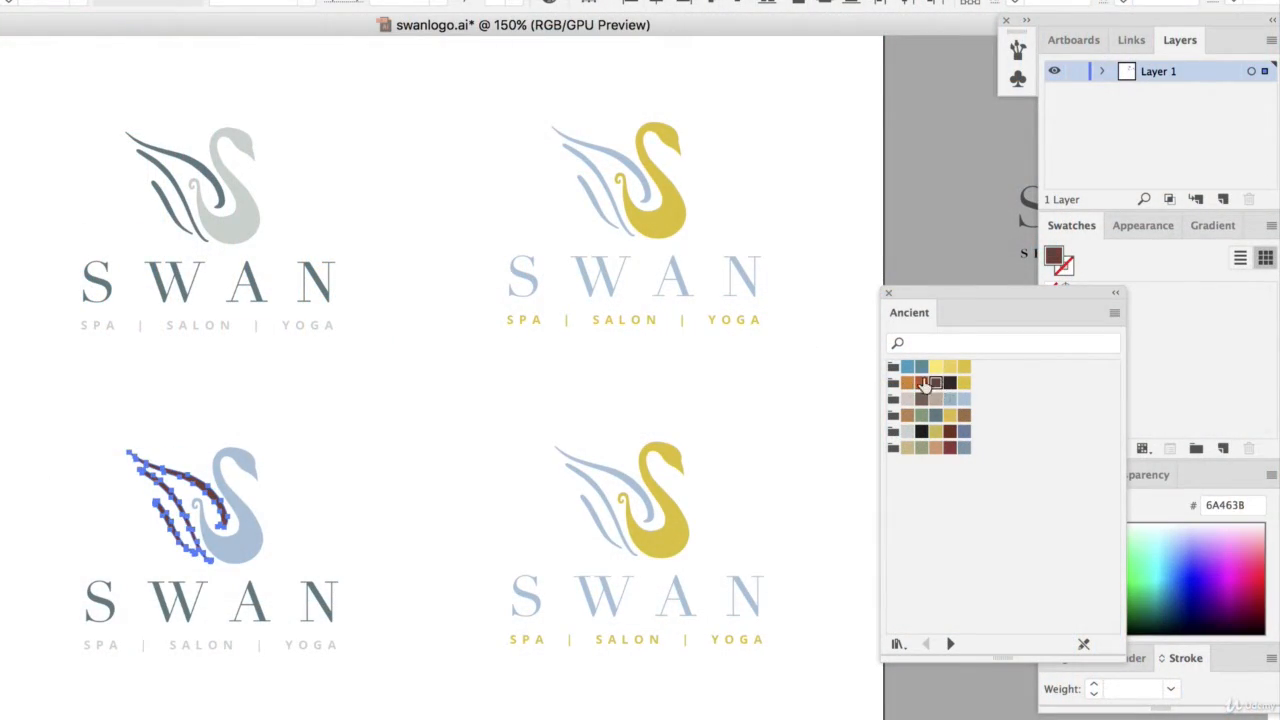
left_click(707, 665)
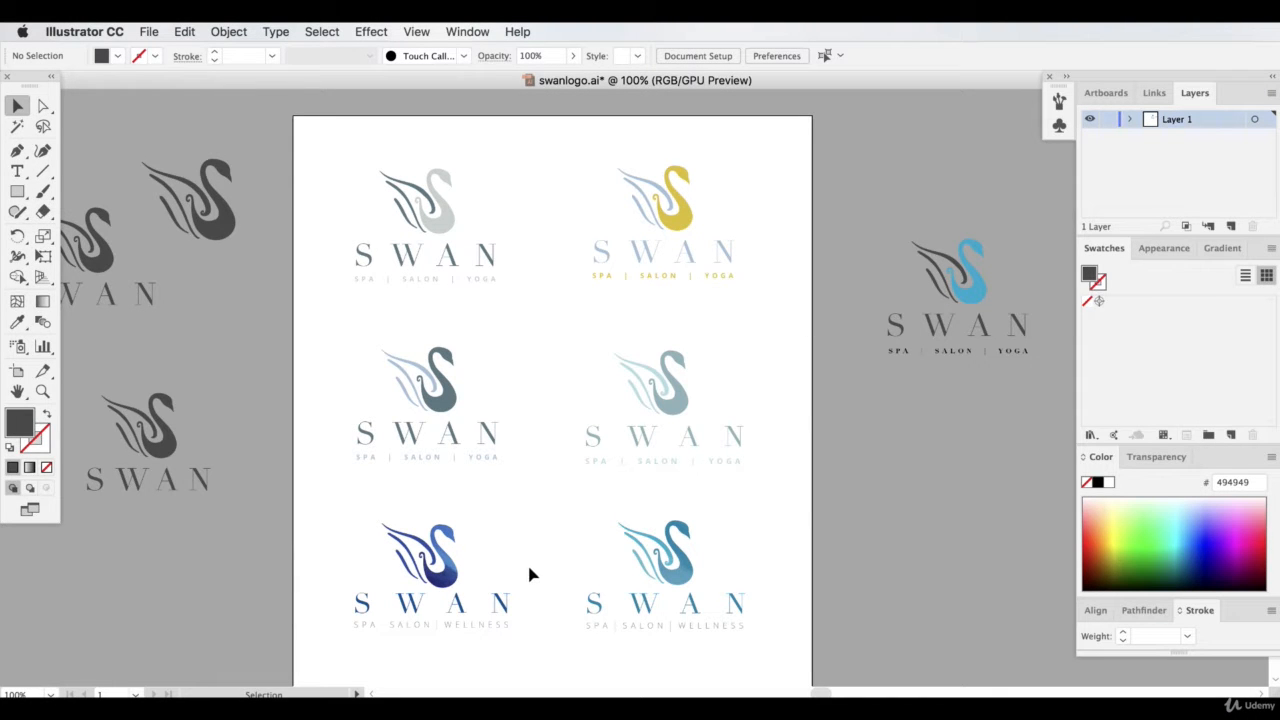
key("super+equal")
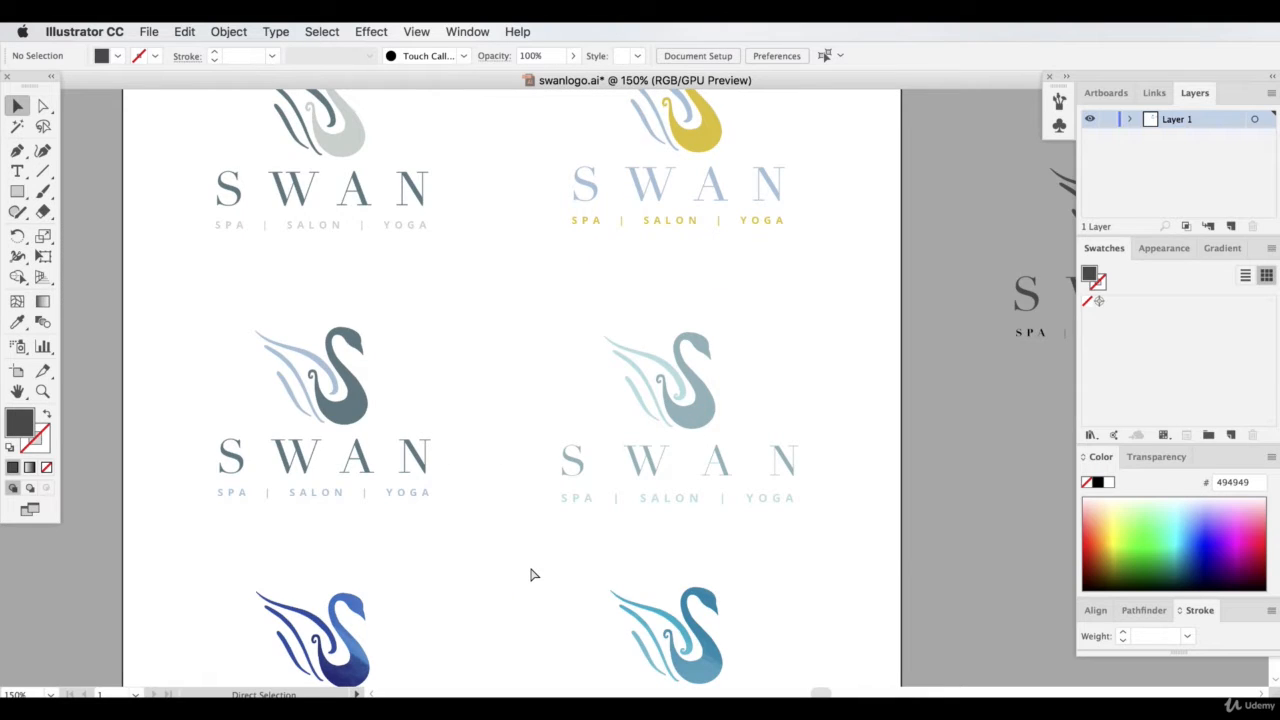
key("super+equal")
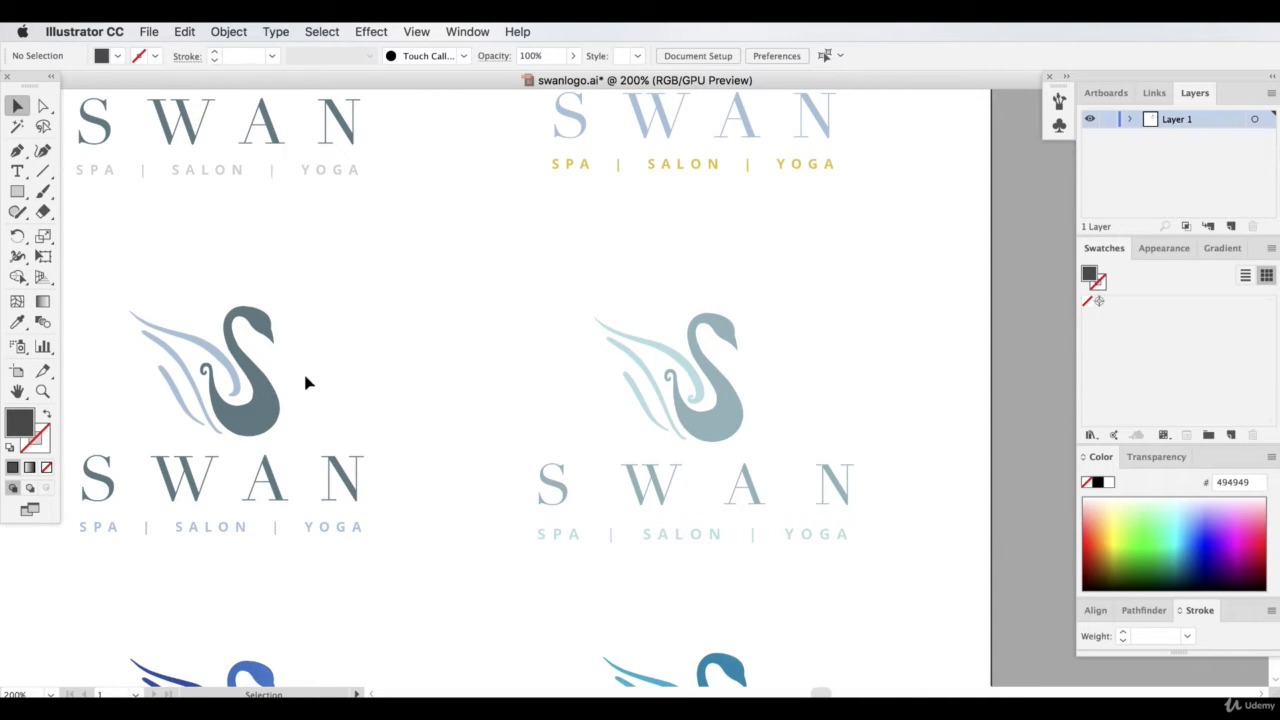
scroll(300, 380, "up", 5)
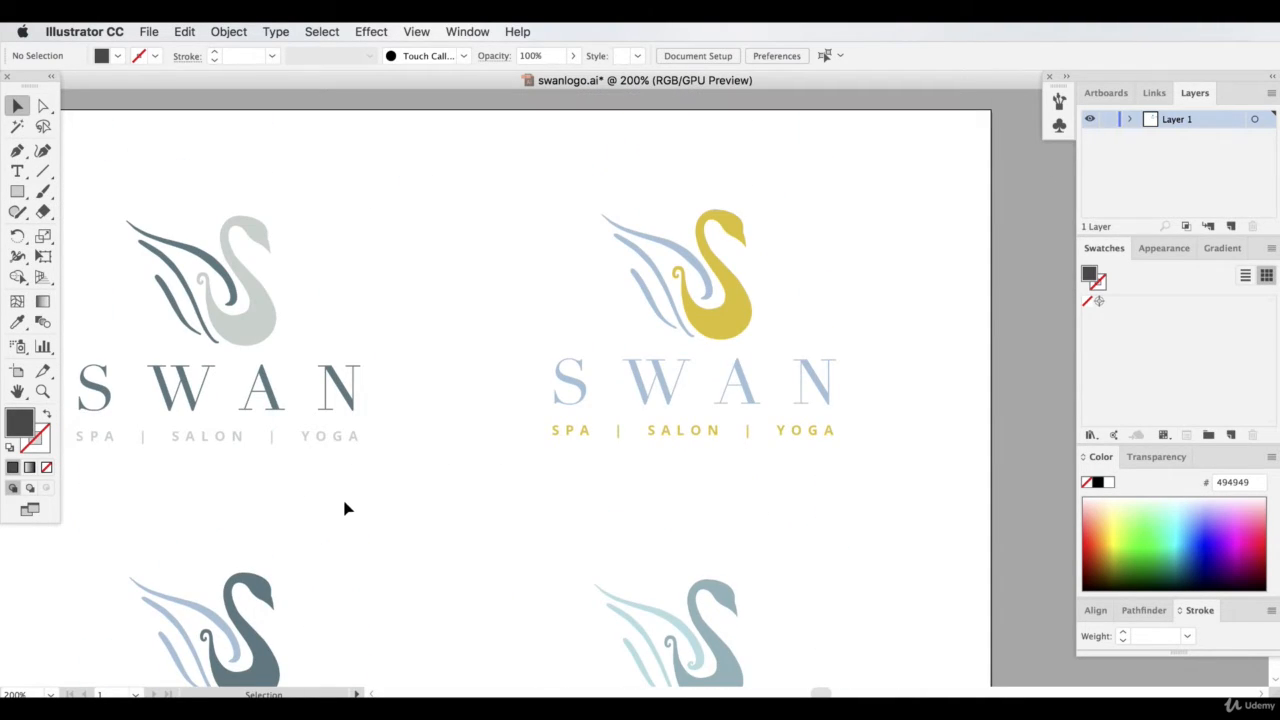
scroll(378, 414, "down", 10)
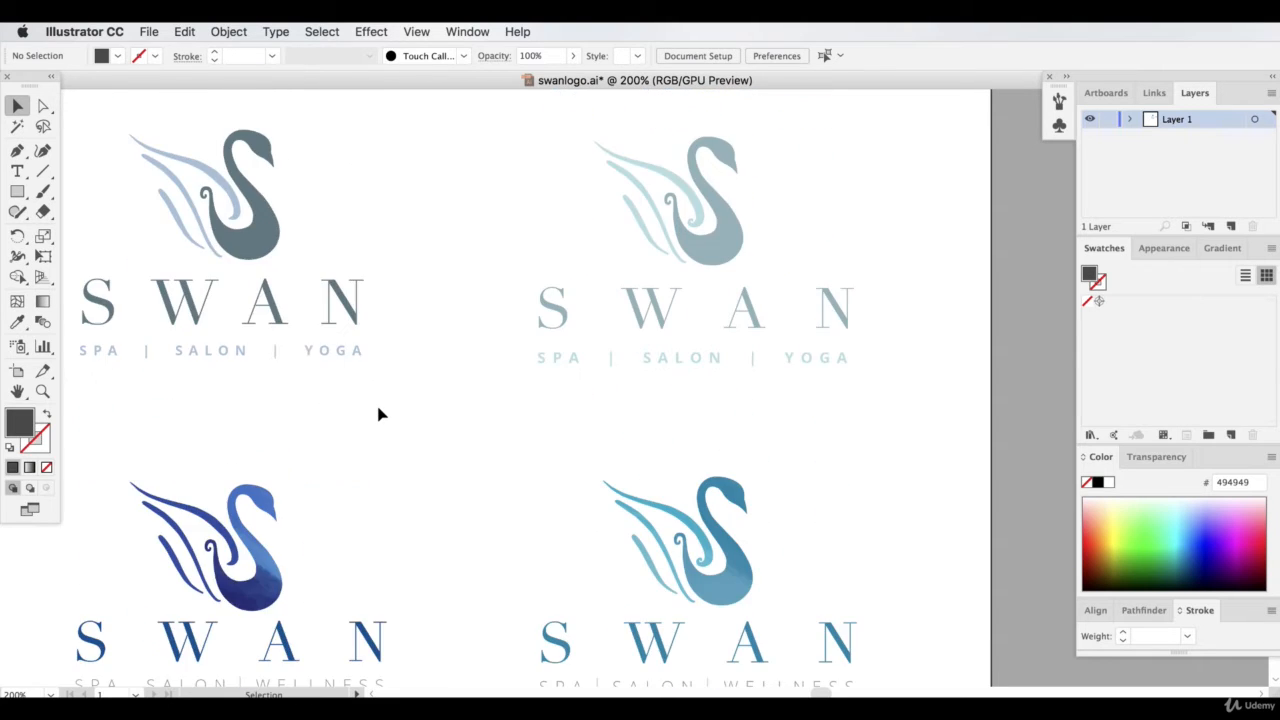
Place a copy of the dark-blue swan body between the two bottom-row logos and release the copy's clipping mask to expose its watercolour image.
scroll(820, 691, "left", 4)
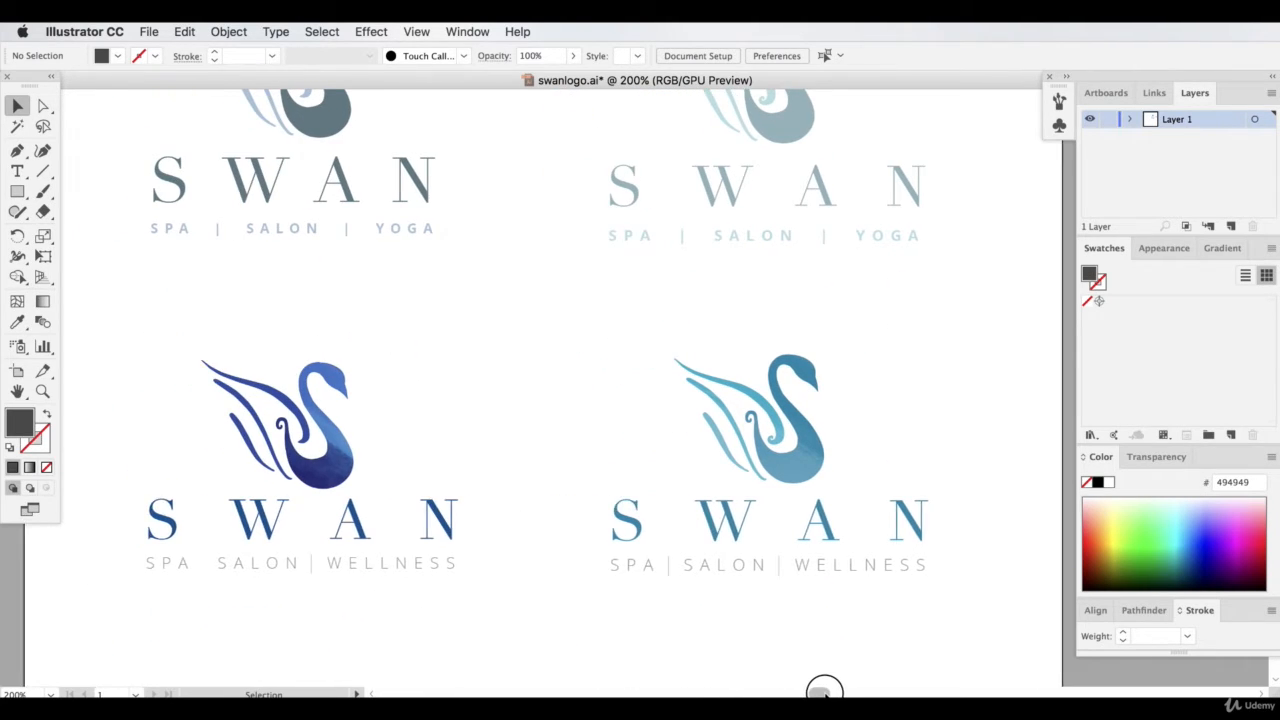
left_click(437, 470)
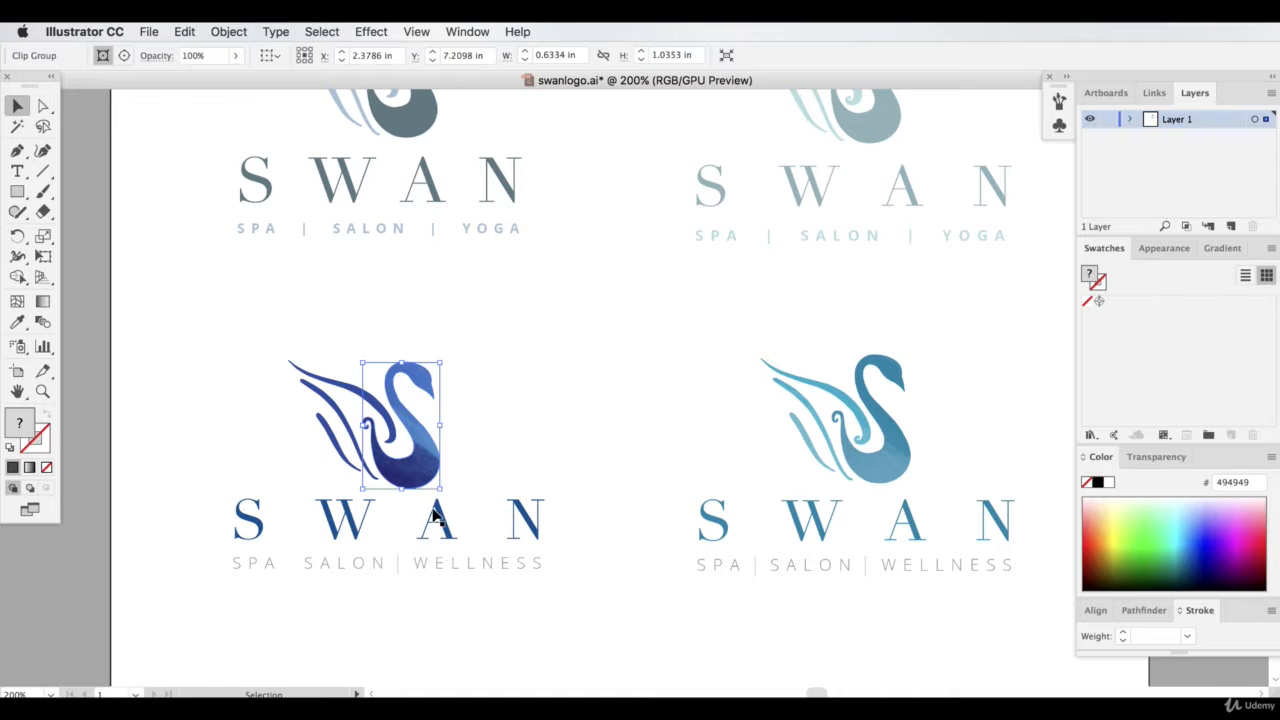
left_click_drag(423, 470, 629, 451)
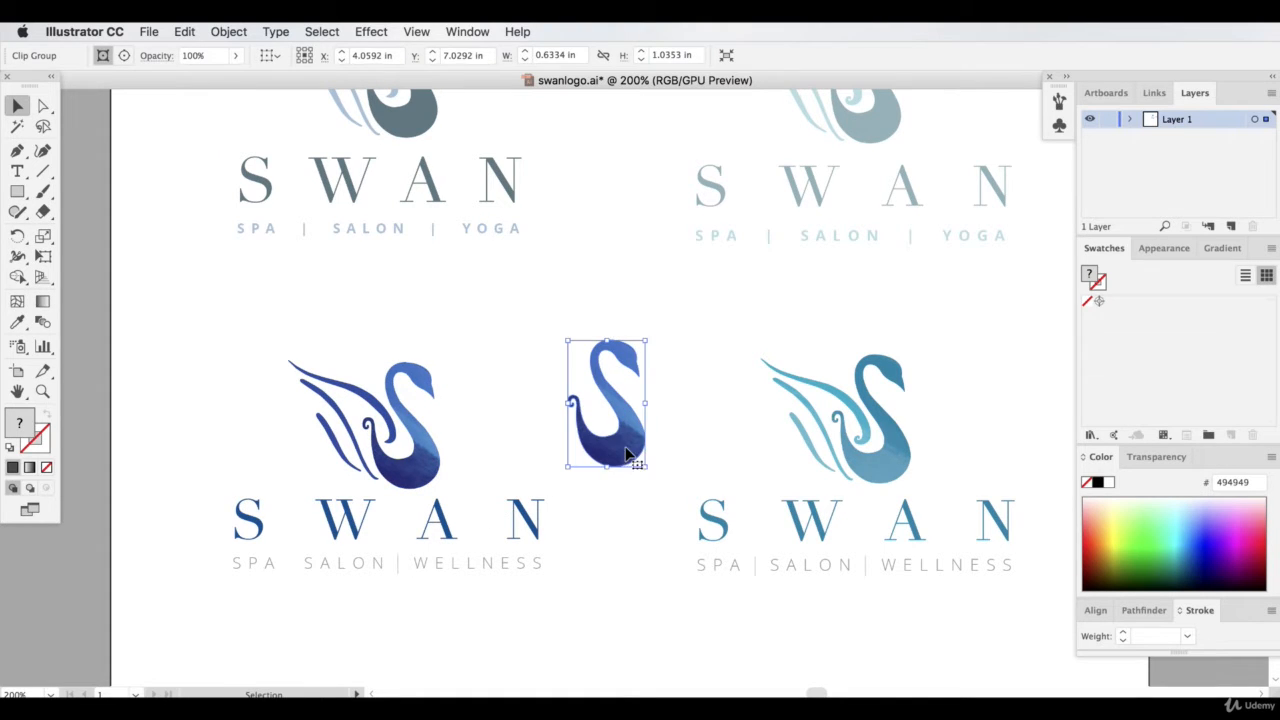
right_click(627, 452)
left_click(679, 592)
left_click(697, 607)
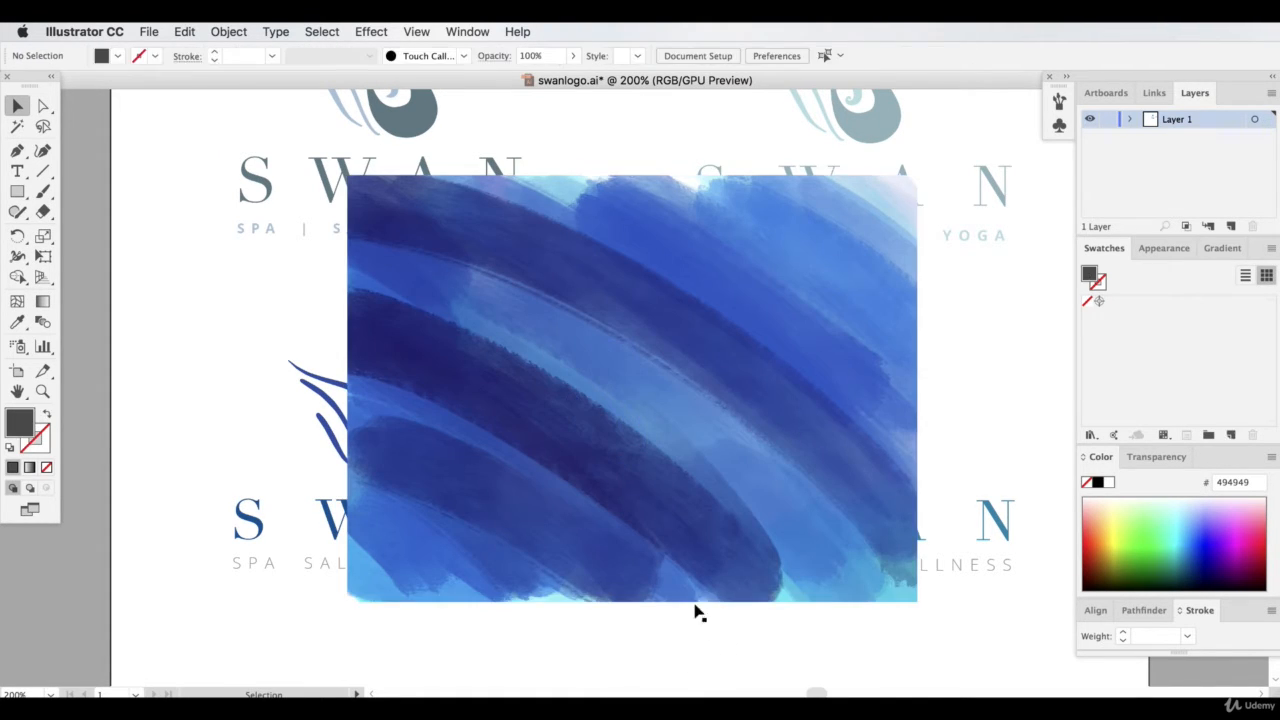
Delete the released blue watercolour image and the leftover swan-shaped path of the copy.
left_click(734, 386)
mouse_move(734, 386)
left_mouse_down()
mouse_move(606, 331)
mouse_move(573, 422)
mouse_move(694, 471)
left_mouse_up()
key("Delete")
left_click(543, 416)
key("Delete")
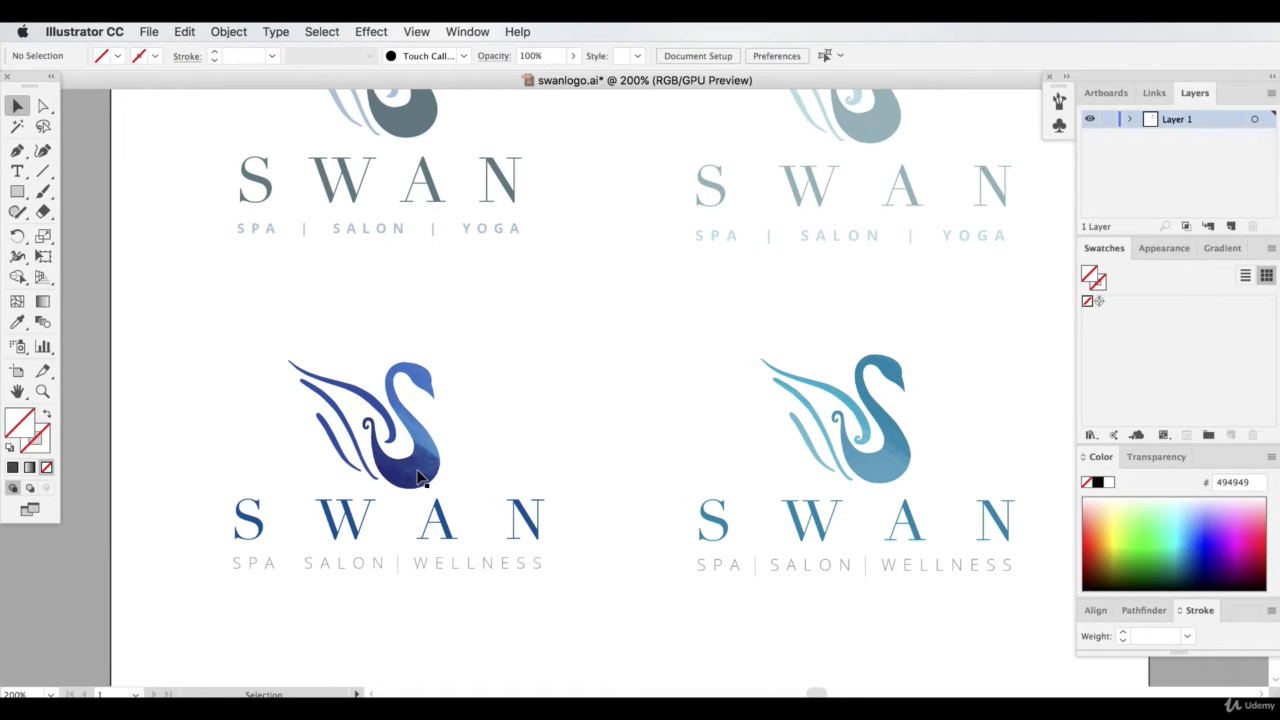
Compare the finished SWAN logo colour variations across all three rows of the artboard, from the flat-colour versions to the watercolour-filled ones.
left_click_drag(820, 690, 820, 690)
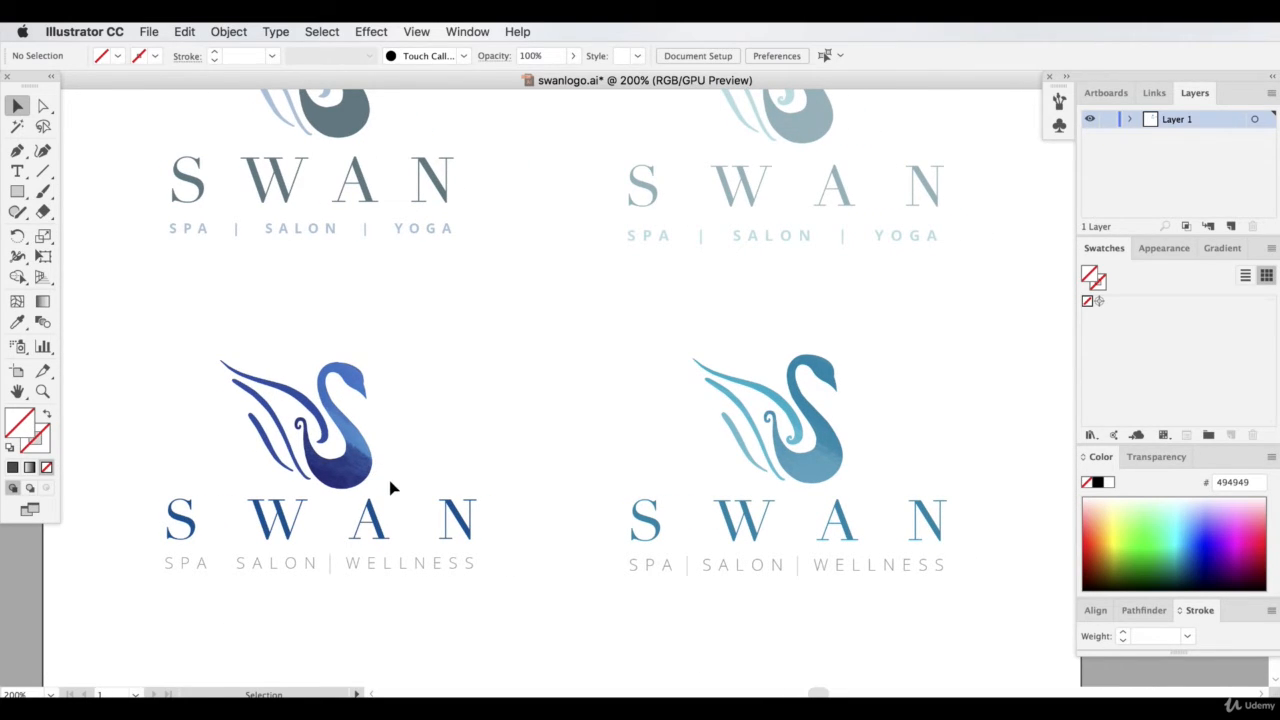
scroll(390, 487, "up", 4)
scroll(390, 487, "up", 5)
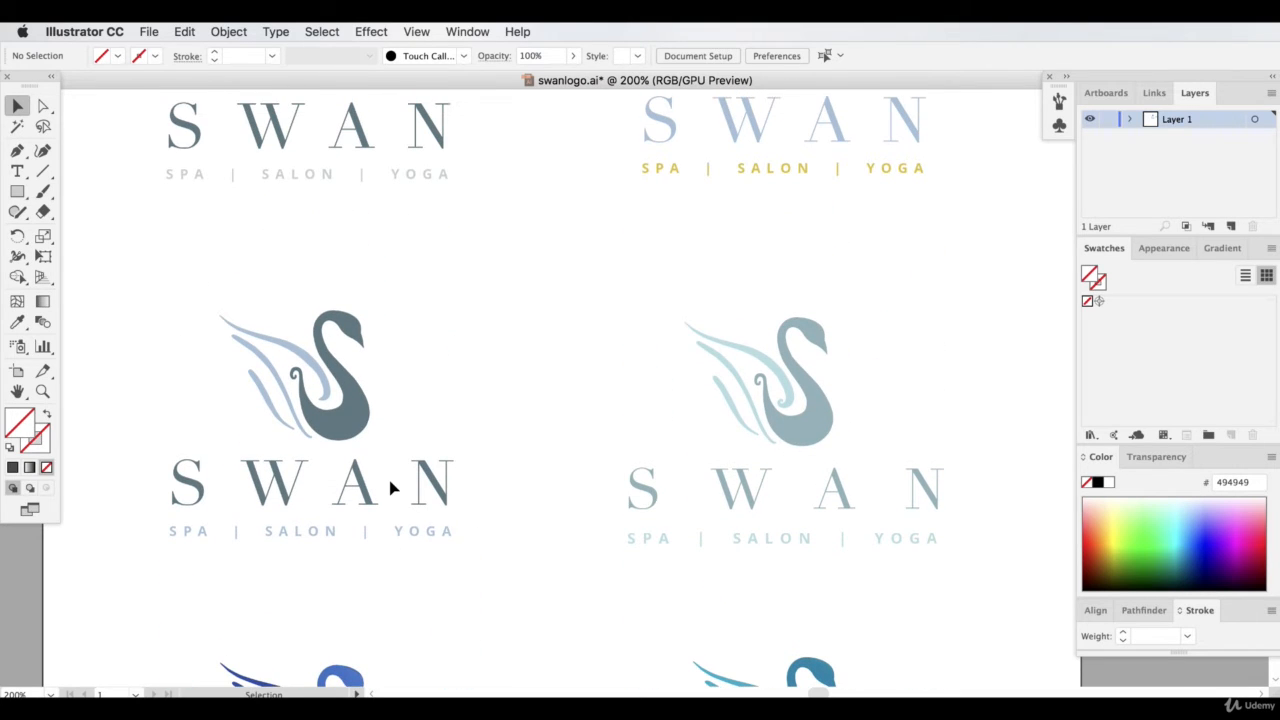
scroll(547, 470, "down", 1)
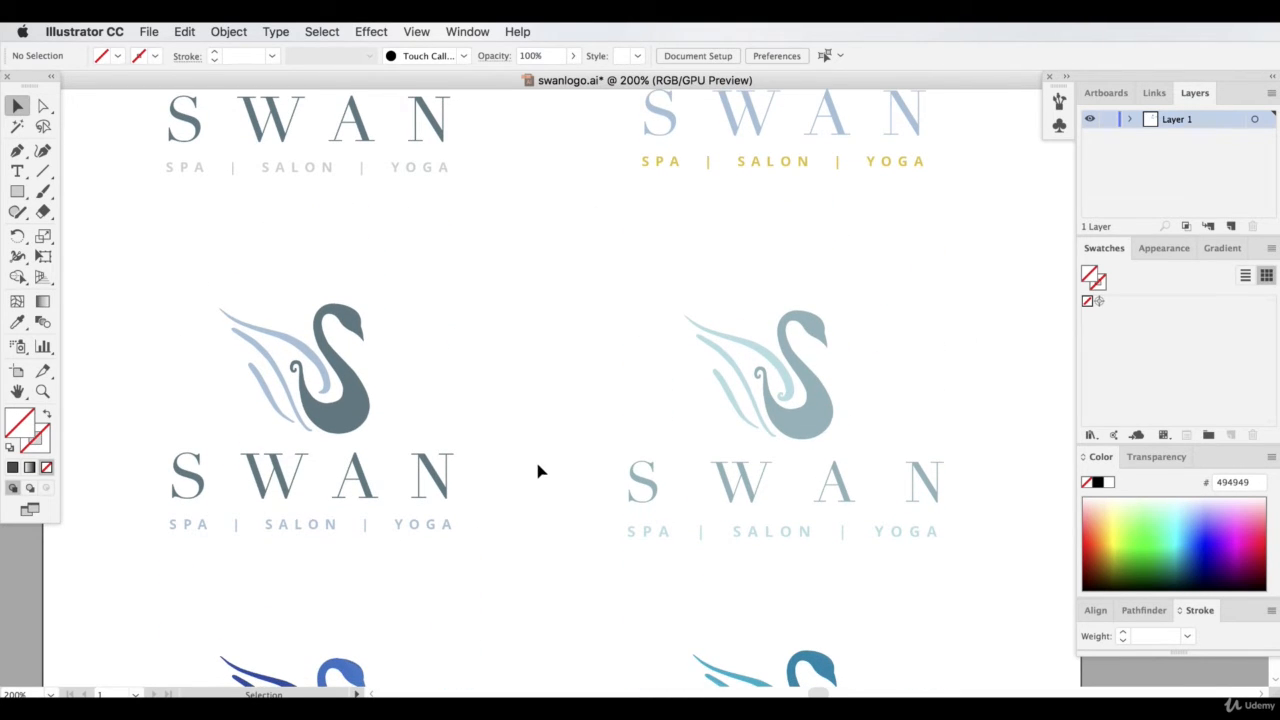
key("super+minus")
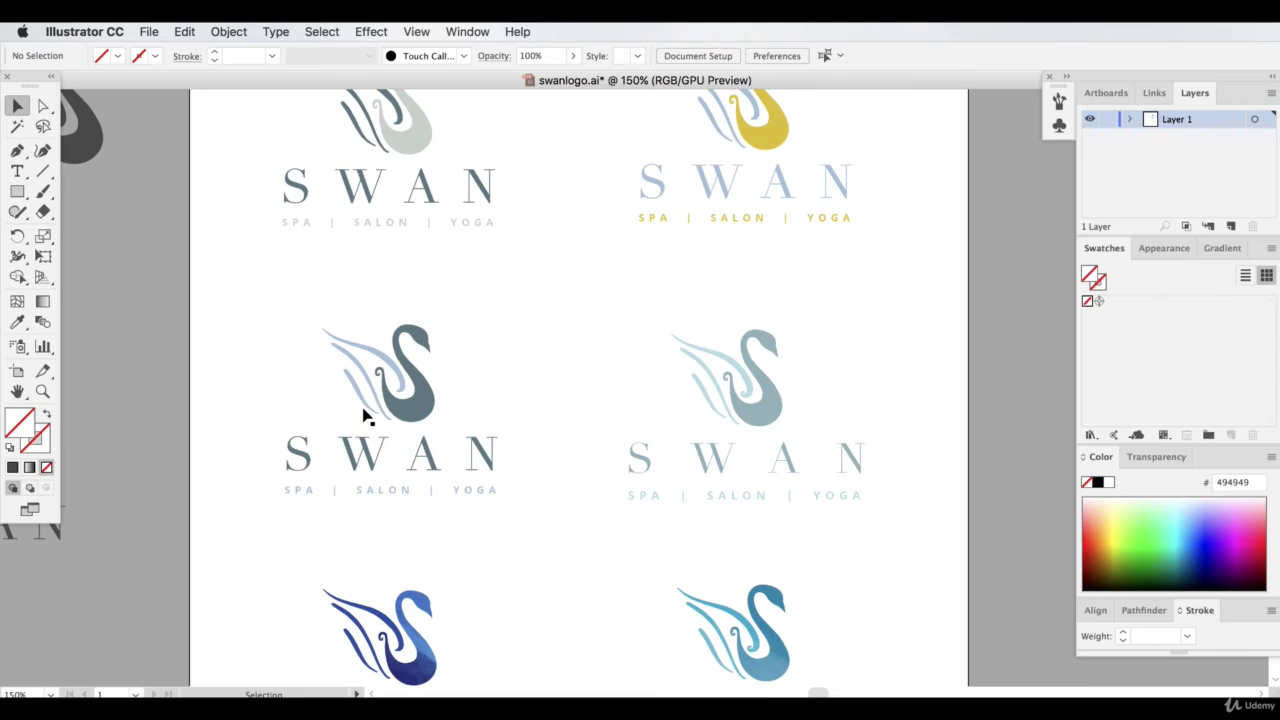
scroll(540, 413, "up", 3)
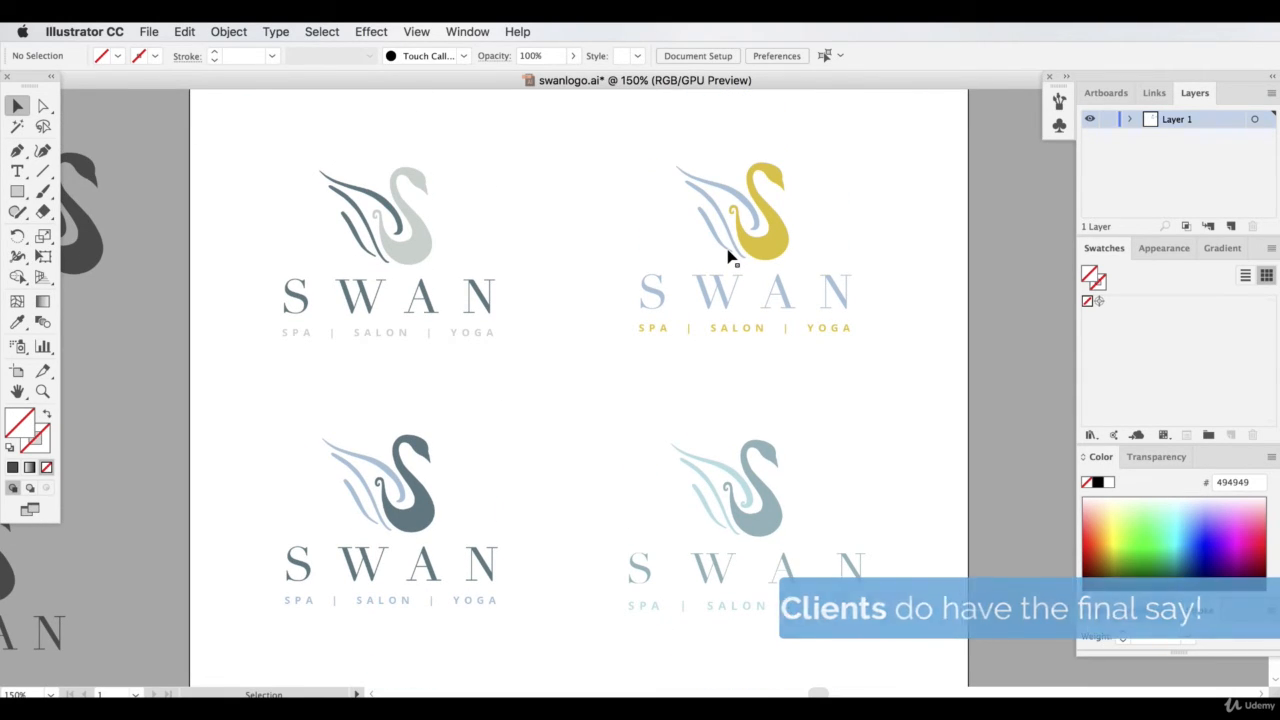
scroll(660, 468, "down", 3)
scroll(645, 459, "down", 1)
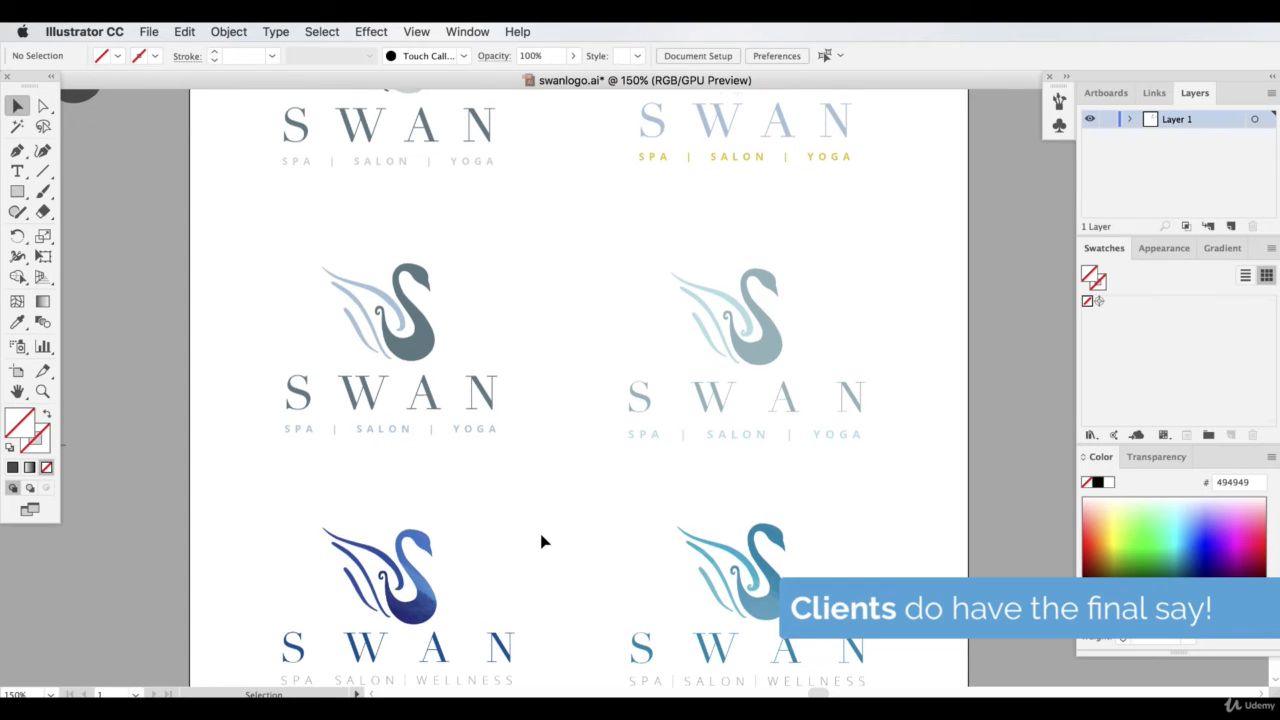
scroll(540, 537, "down", 2)
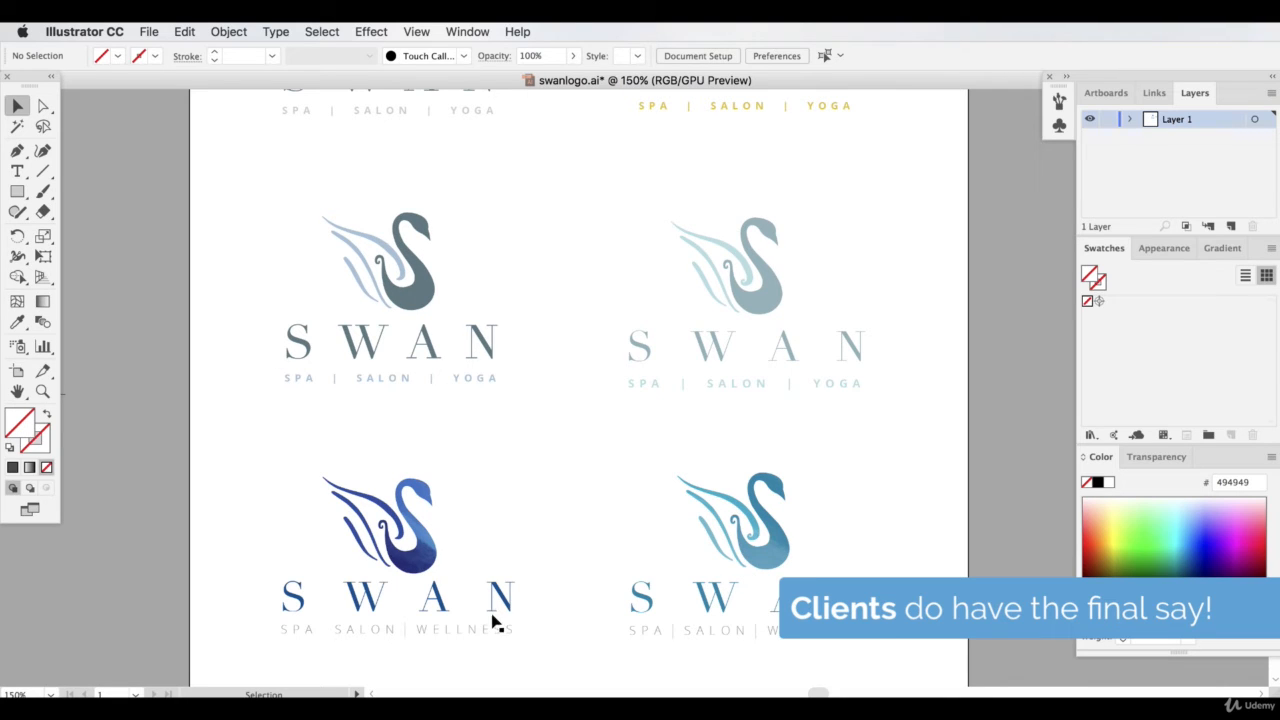
scroll(254, 254, "down", 1)
scroll(815, 468, "up", 1)
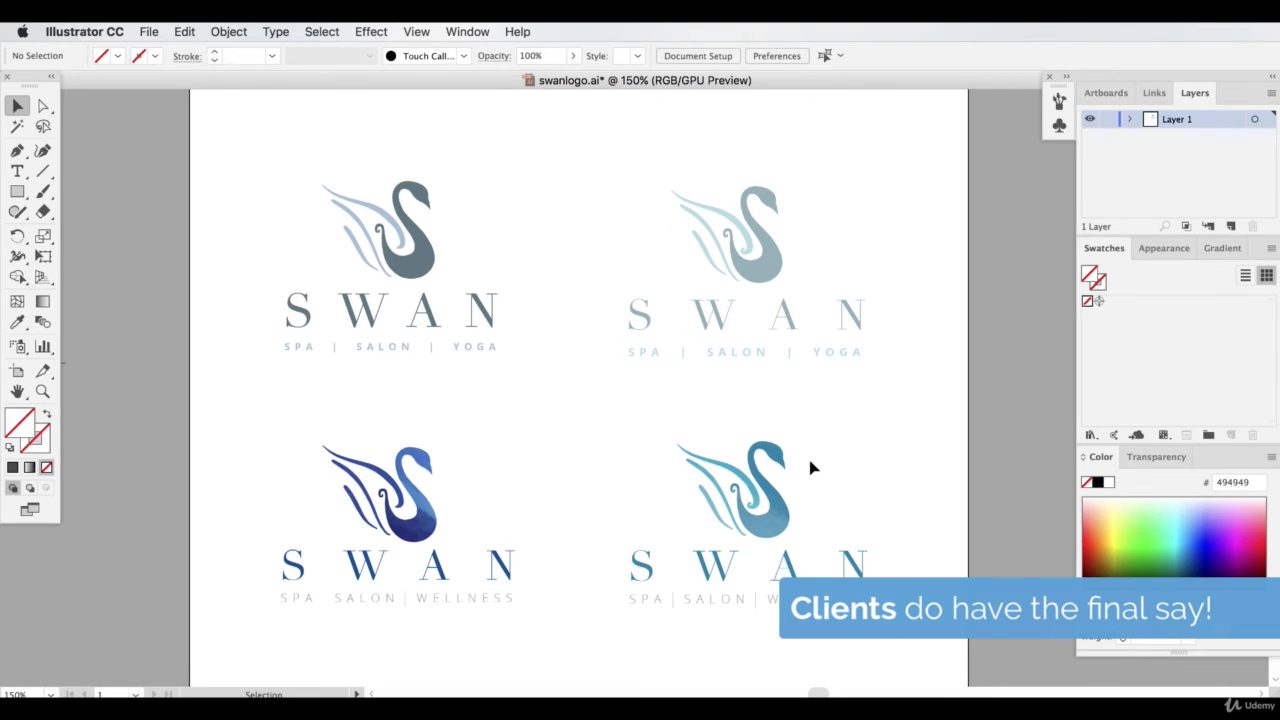